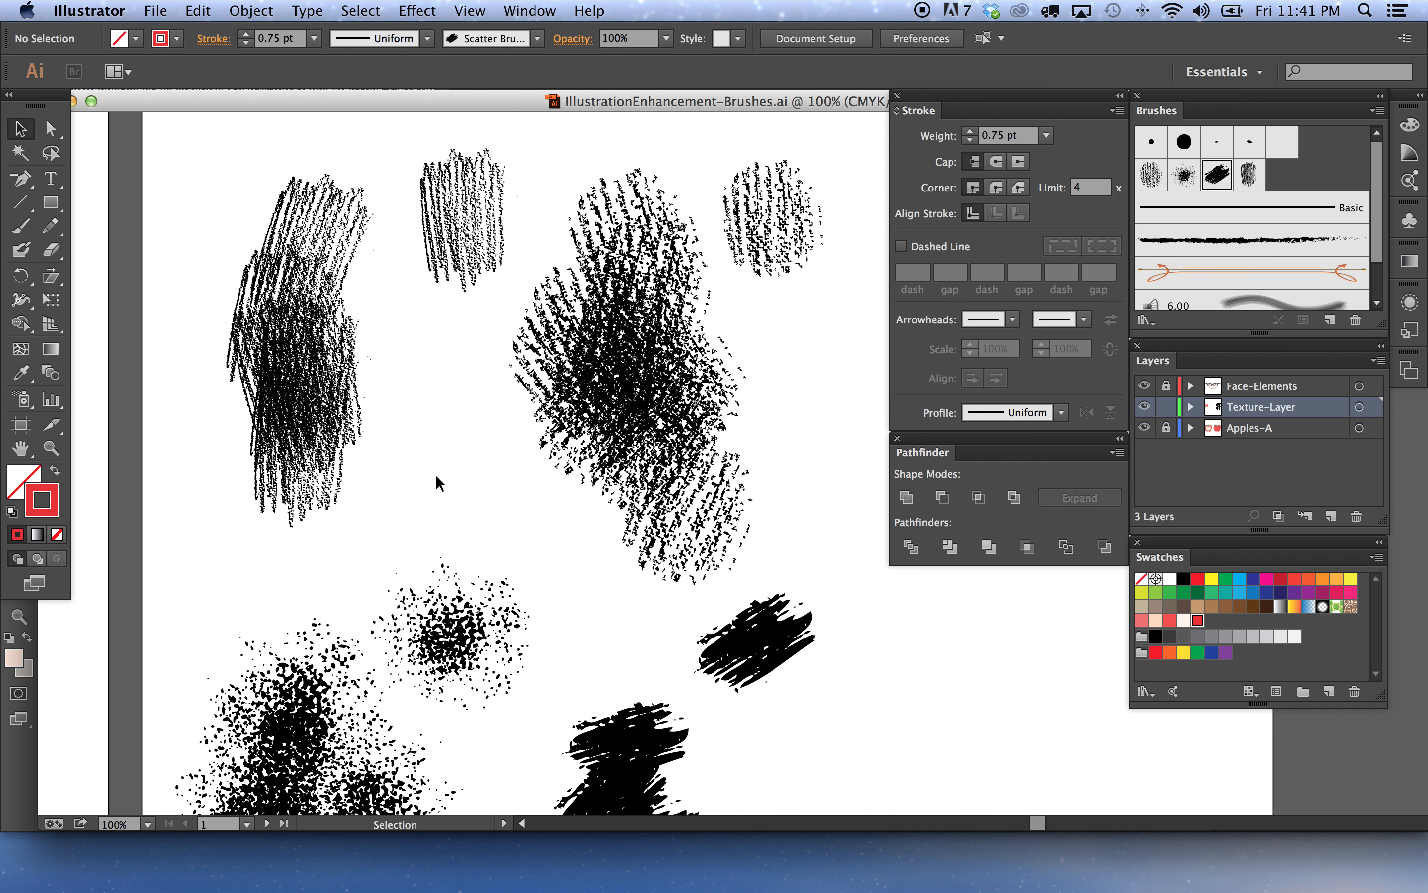
Review the RVC Vector Brushpack page and the brush samples on the artboard
left_click(266, 861)
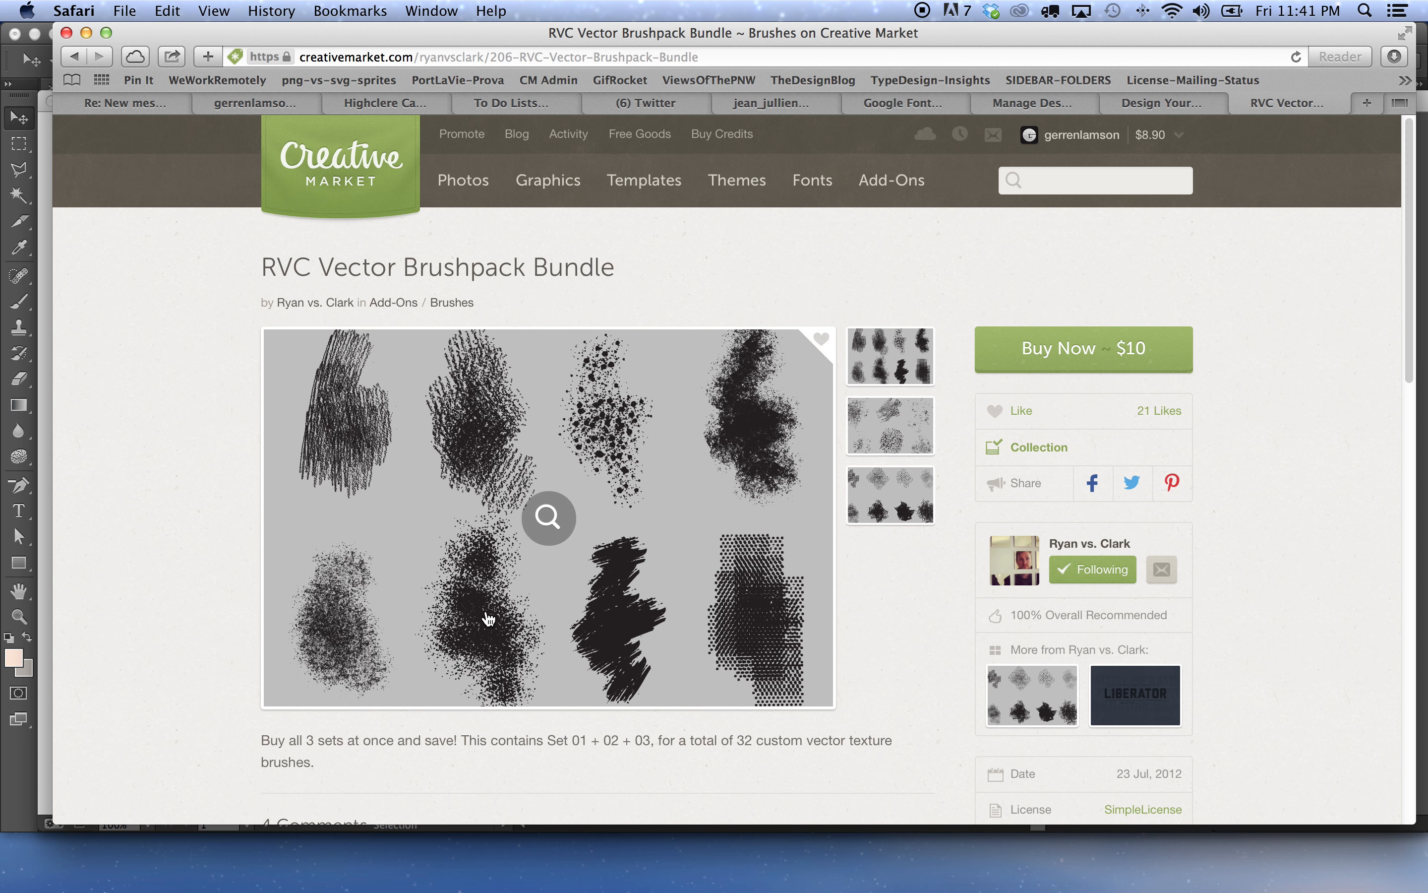
left_click(483, 867)
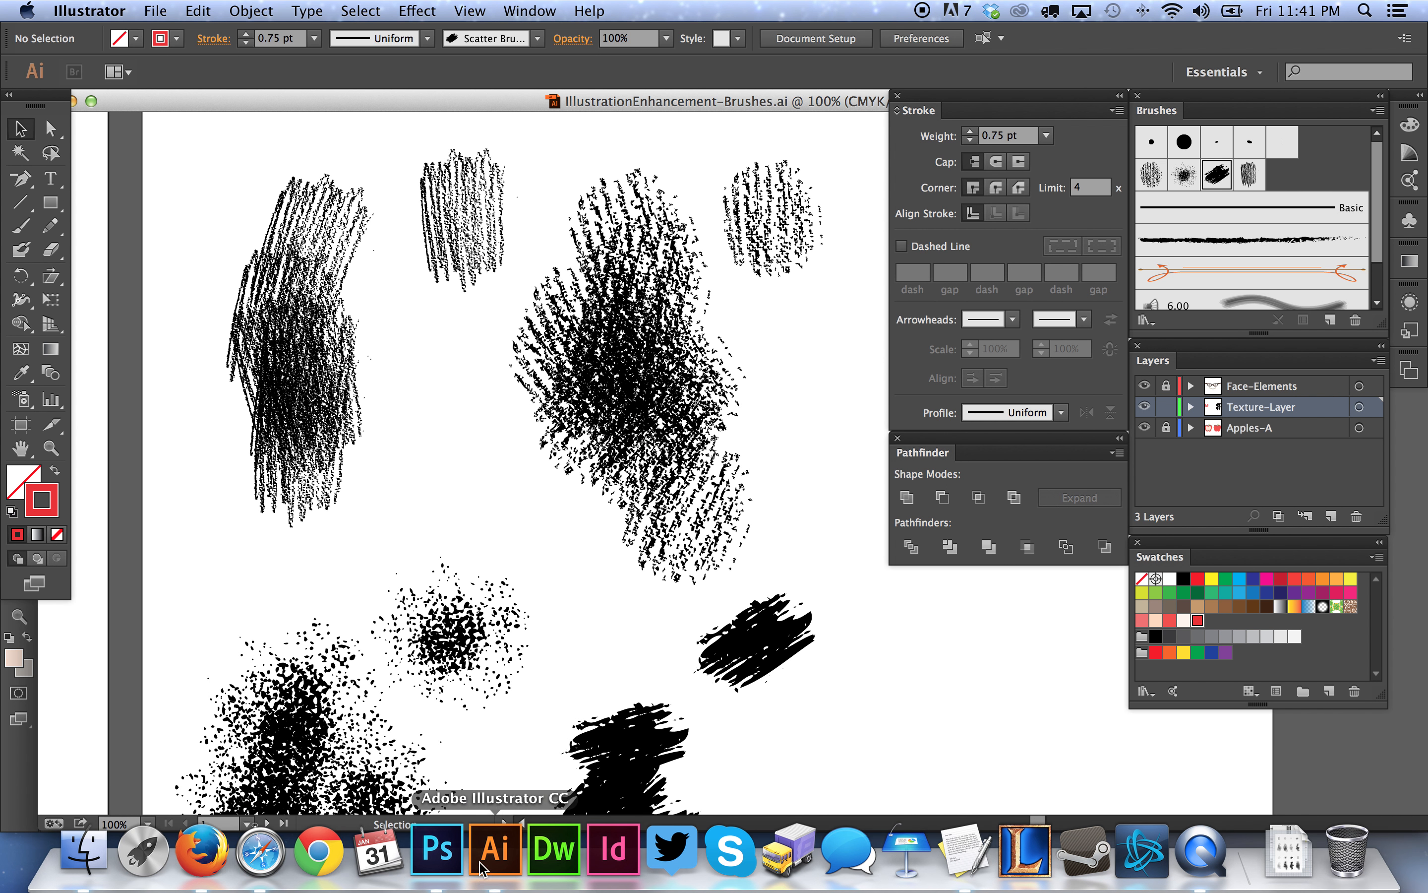
left_click_drag(426, 395, 484, 462)
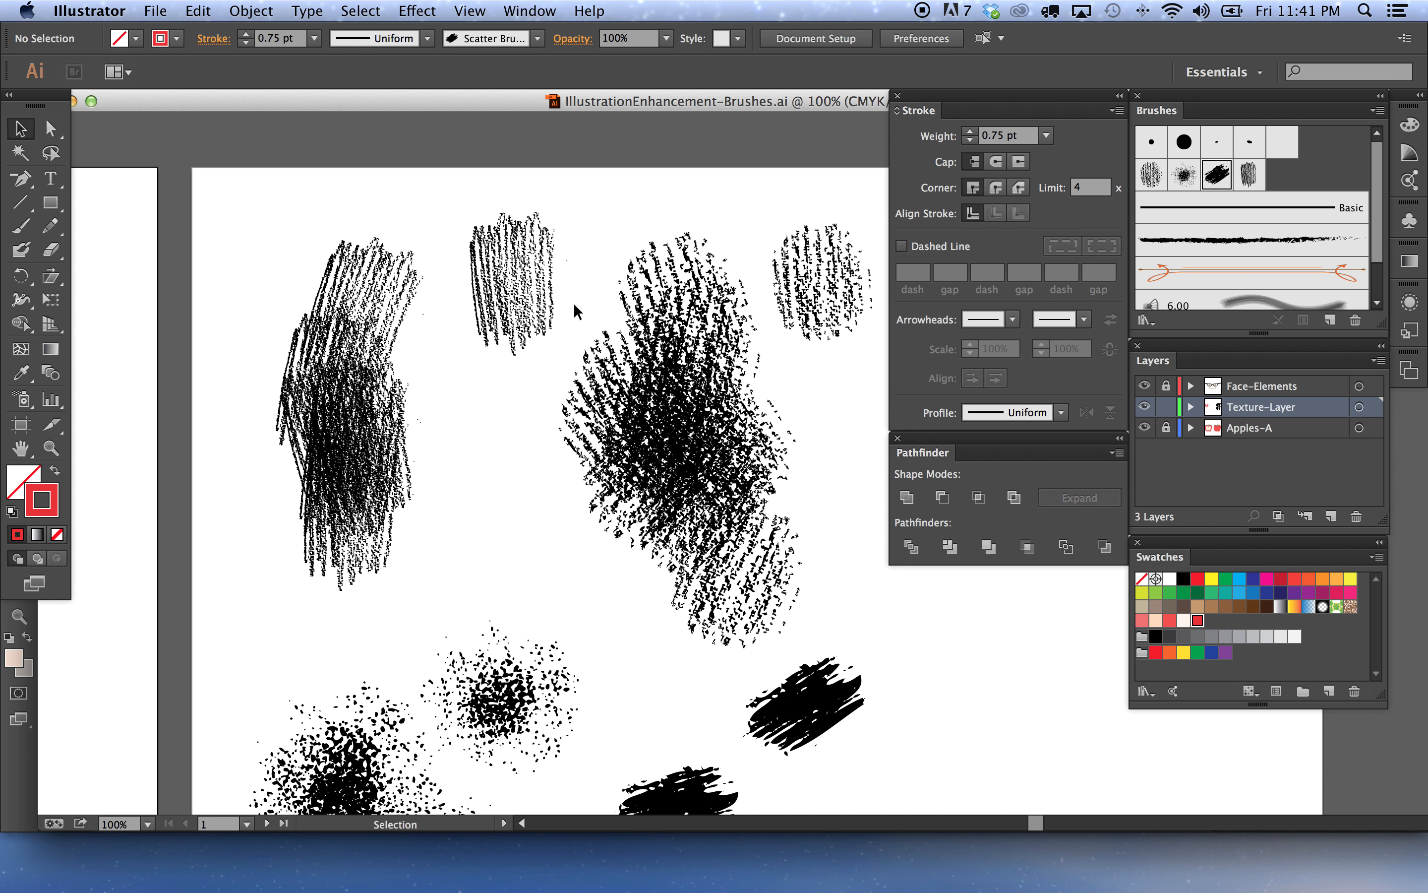
left_click(339, 376)
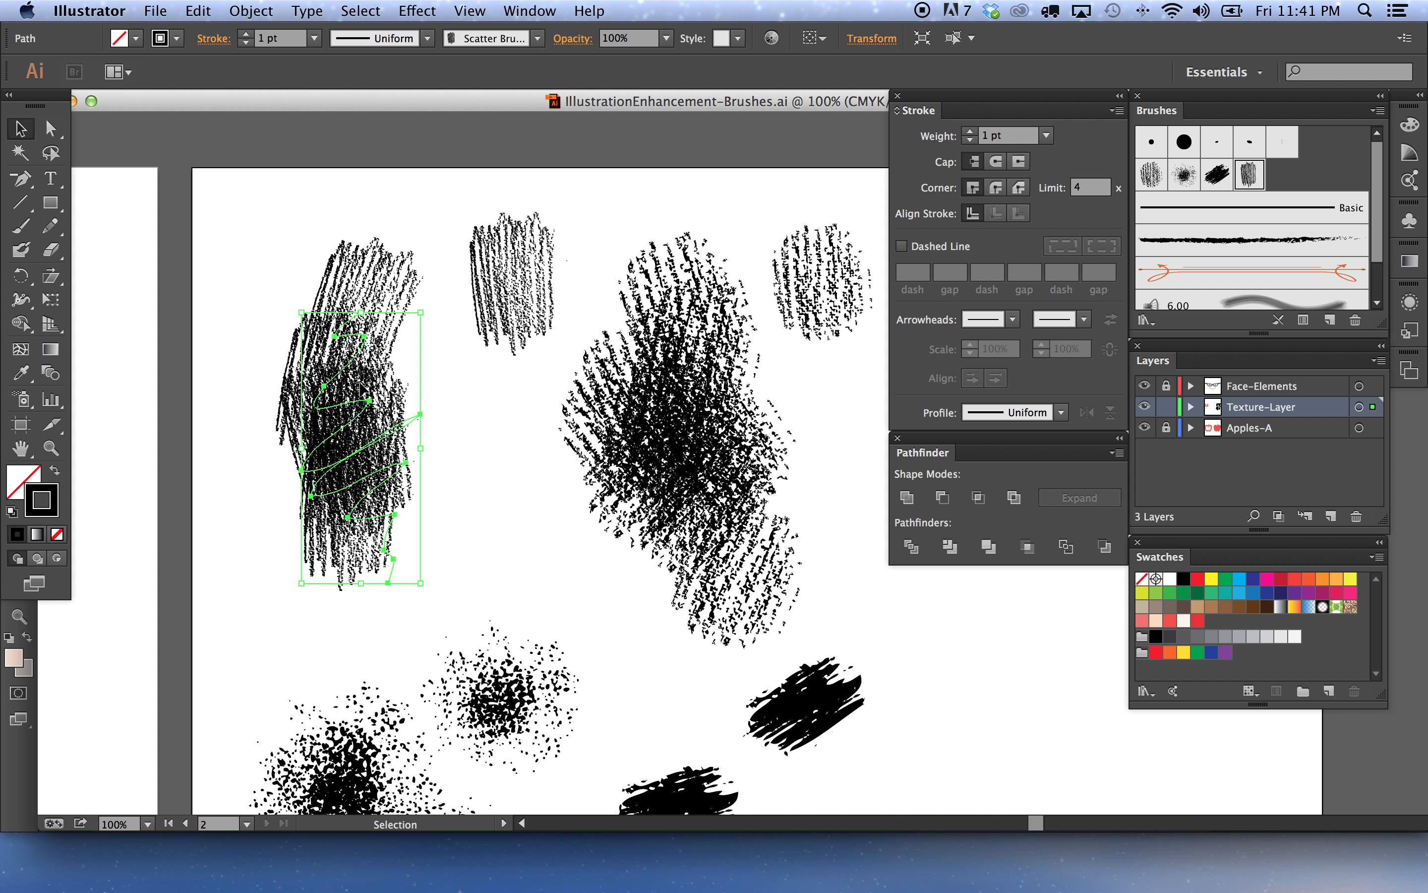
left_click(478, 439)
key("space")
left_click_drag(437, 441, 535, 376)
left_click_drag(328, 505, 698, 417)
left_click_drag(596, 442, 721, 439)
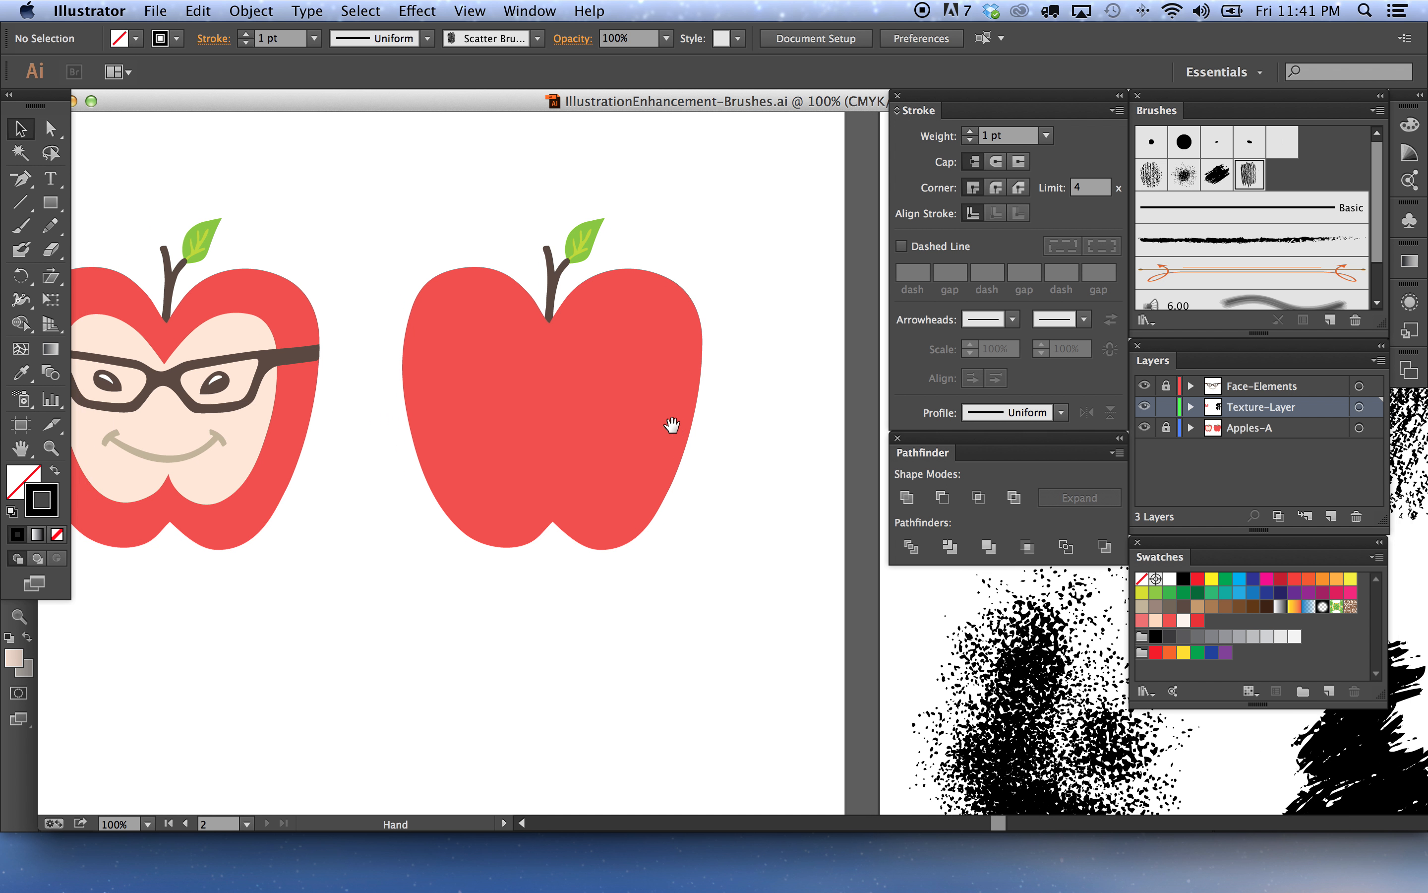
Draw a zigzag Pencil path in red over the right apple's left half and apply the scribble brush to it
left_click(50, 225)
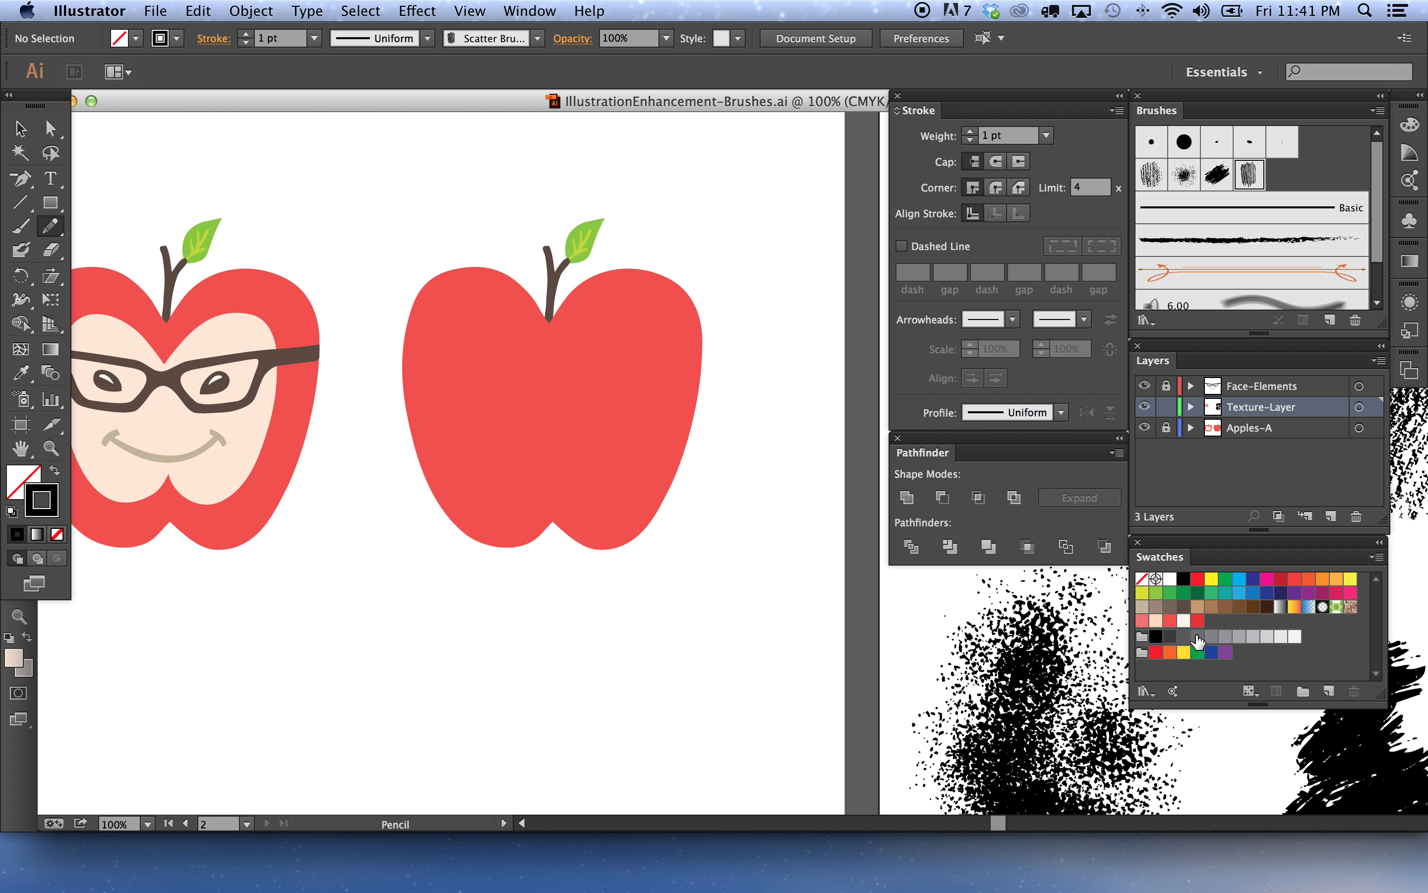
left_click(1198, 621)
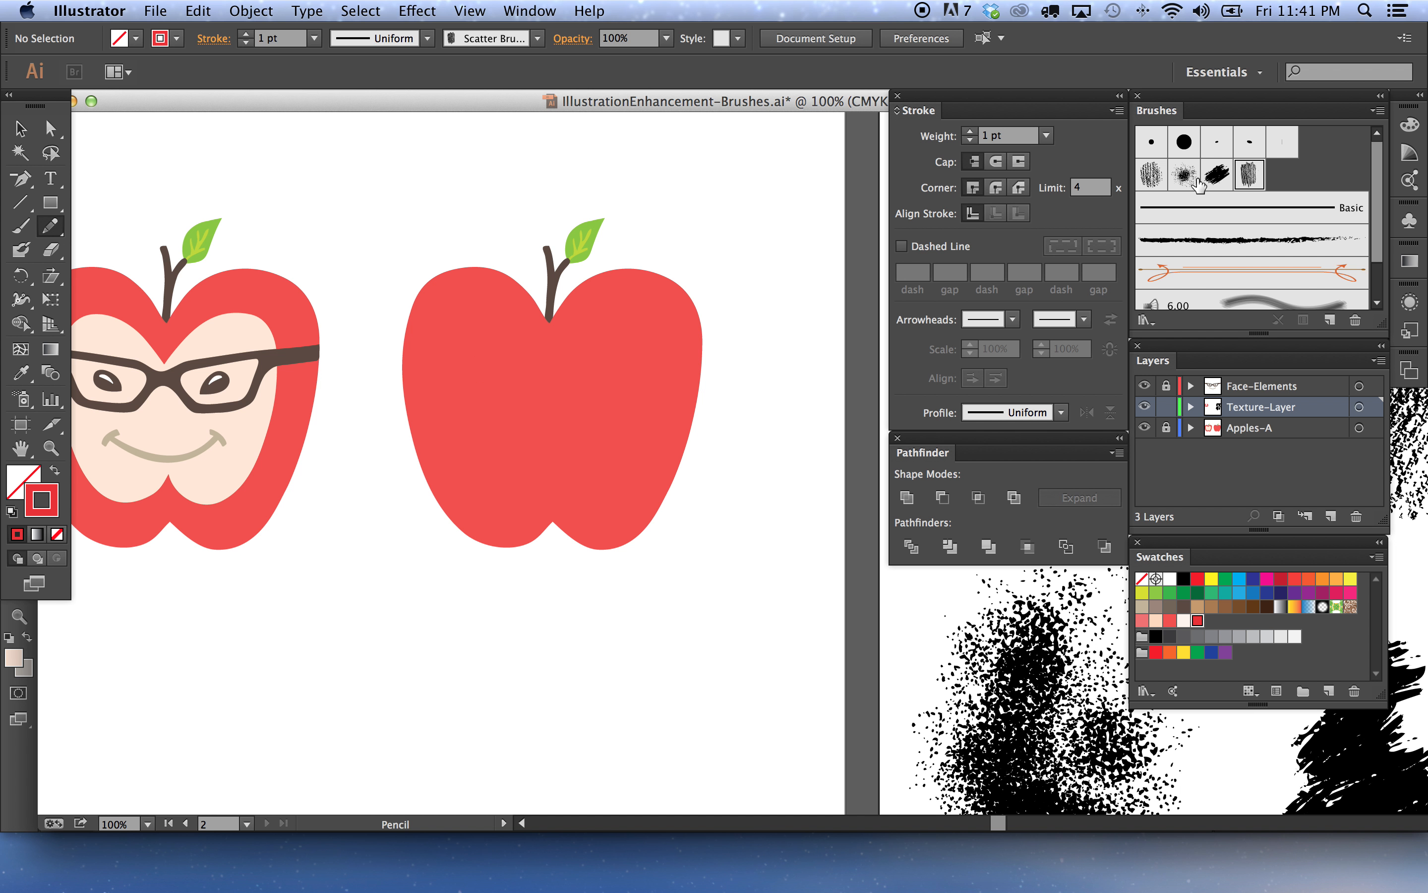
mouse_move(420, 347)
left_mouse_down()
mouse_move(444, 325)
mouse_move(446, 385)
mouse_move(469, 386)
mouse_move(464, 460)
mouse_move(497, 429)
mouse_move(490, 502)
mouse_move(532, 447)
mouse_move(515, 505)
mouse_move(557, 514)
mouse_move(591, 477)
mouse_move(617, 518)
left_mouse_up()
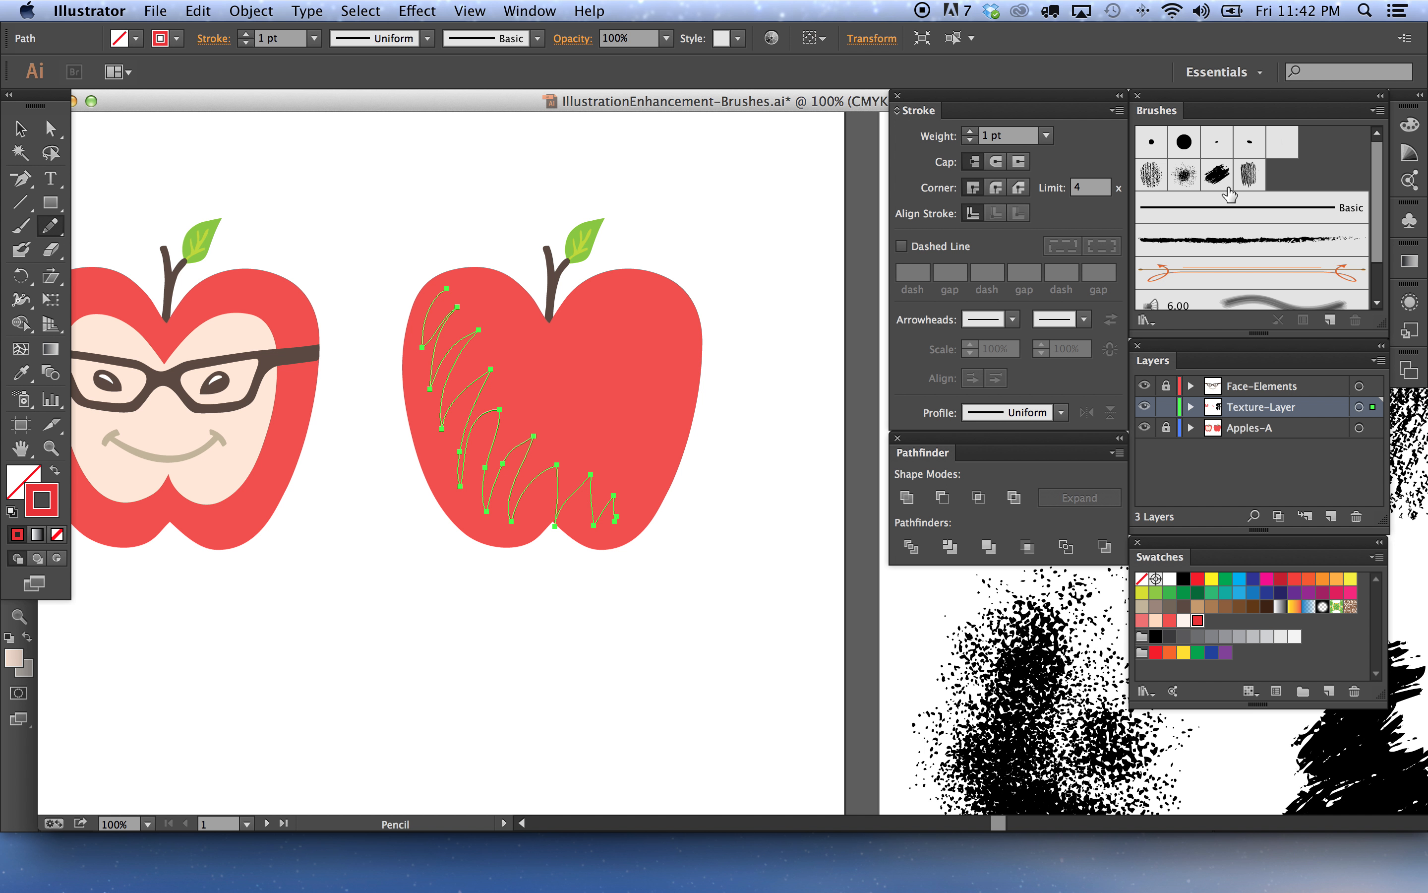
left_click(1217, 175)
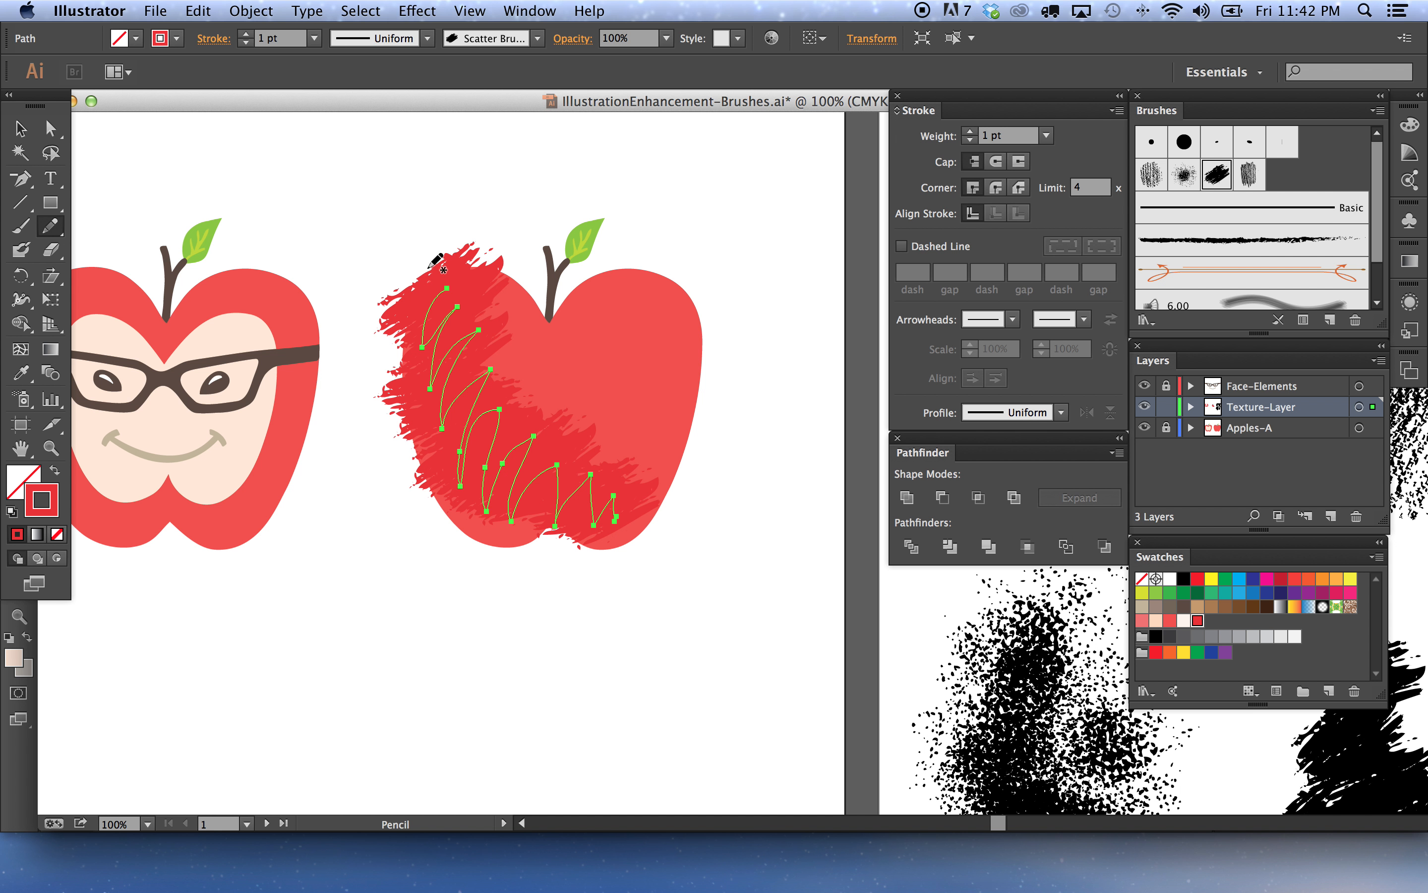
left_click(19, 128)
left_click(330, 177)
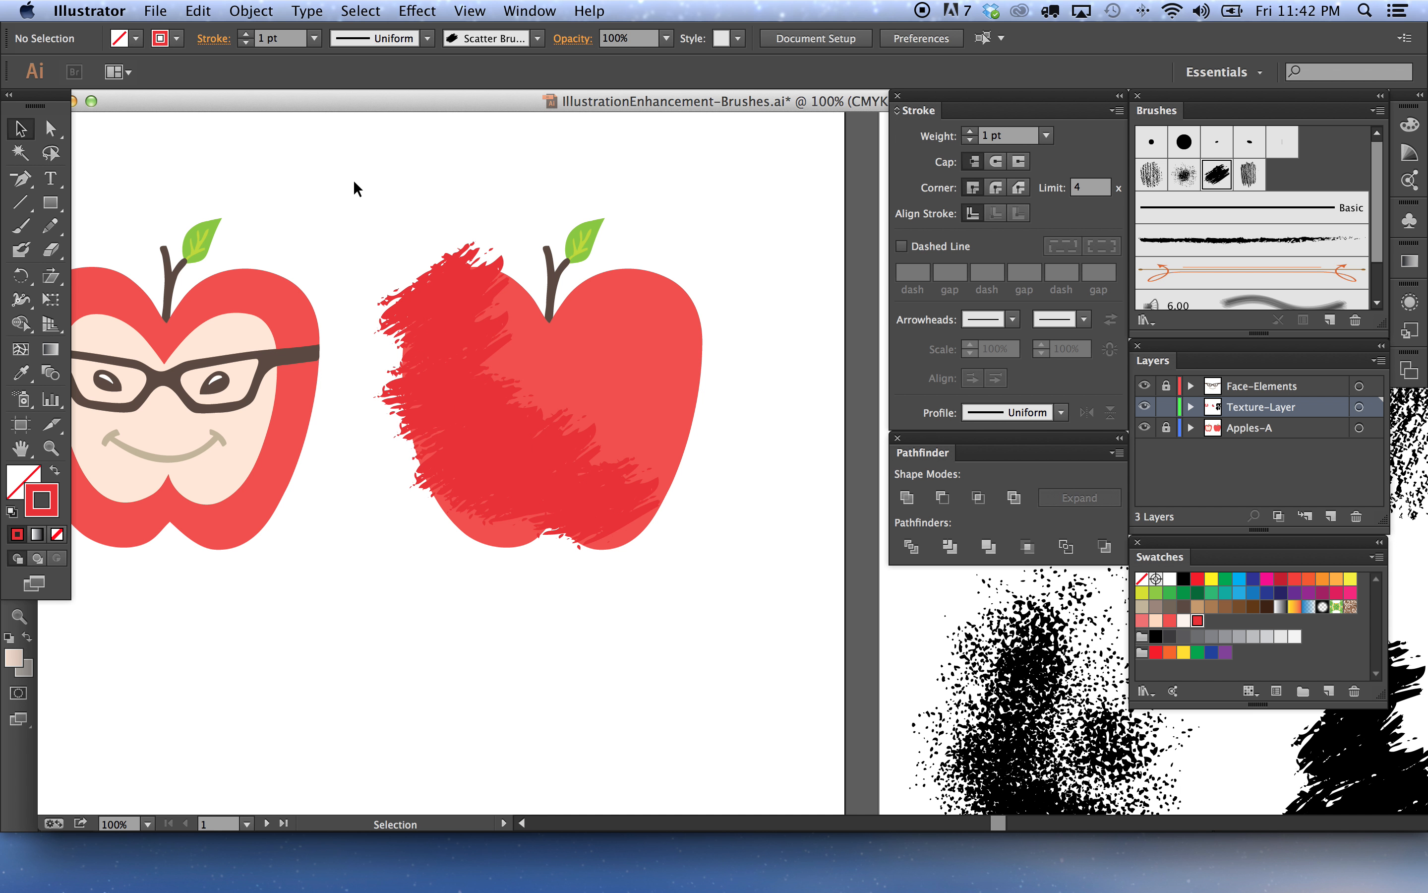
Set the scribble path's stroke weight to 0.75 pt
left_click(491, 472)
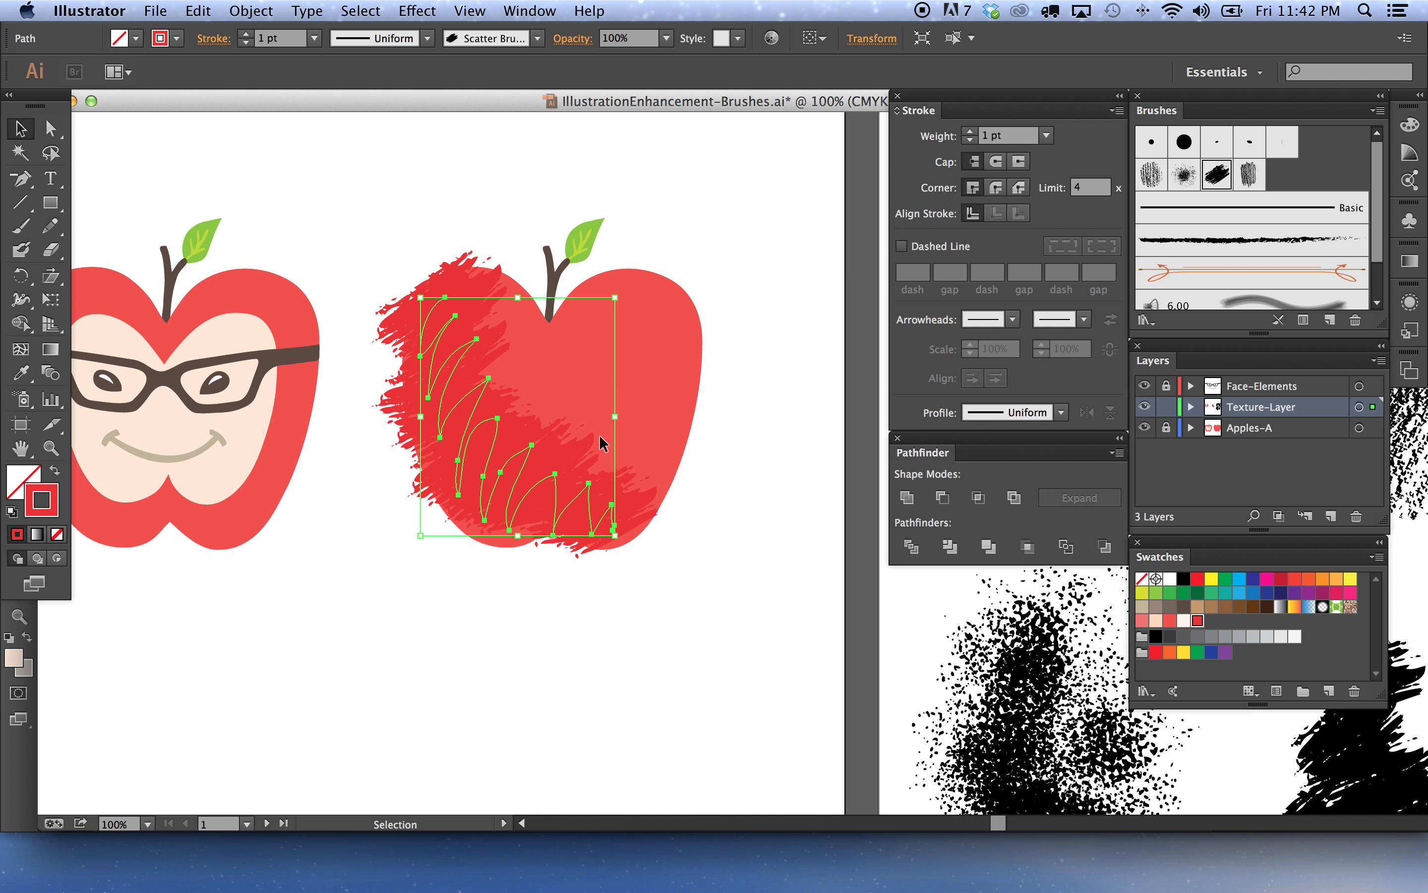
left_click(1046, 135)
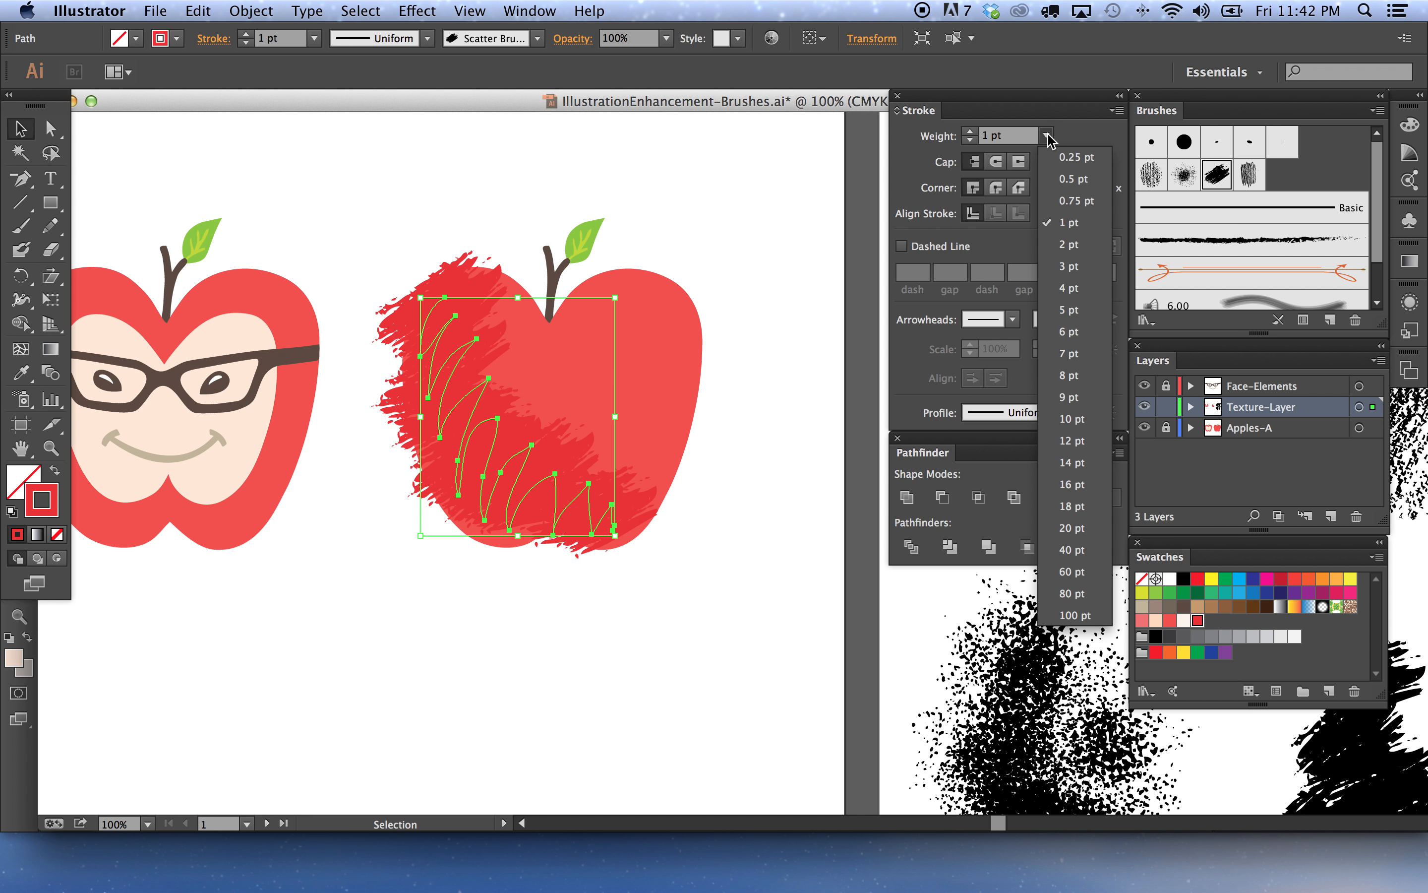
left_click(1071, 202)
left_click(761, 341)
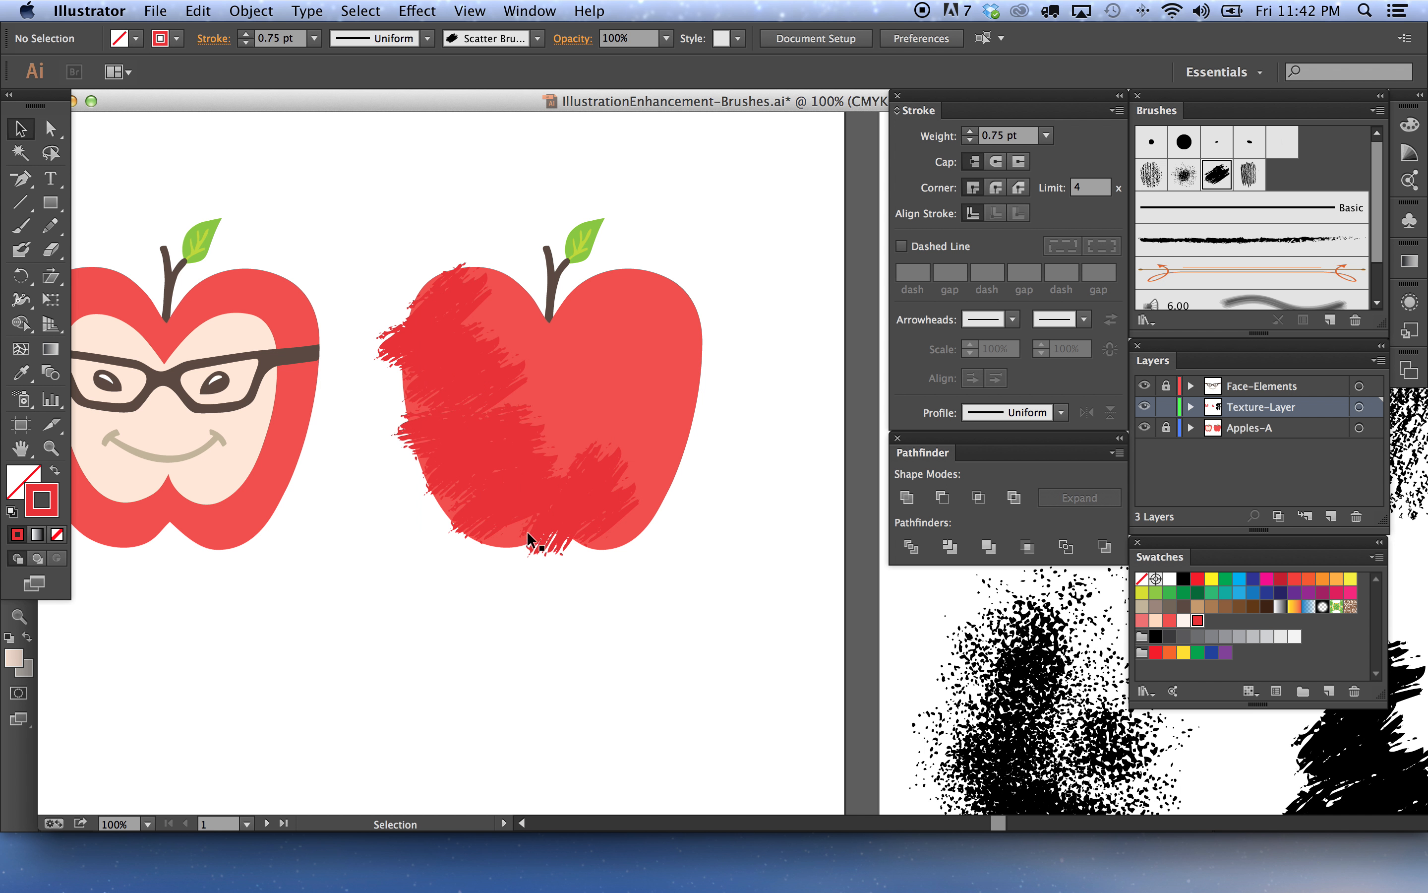
Examine the brushed scribble path on the apple and the brush samples beside it
left_click(573, 508)
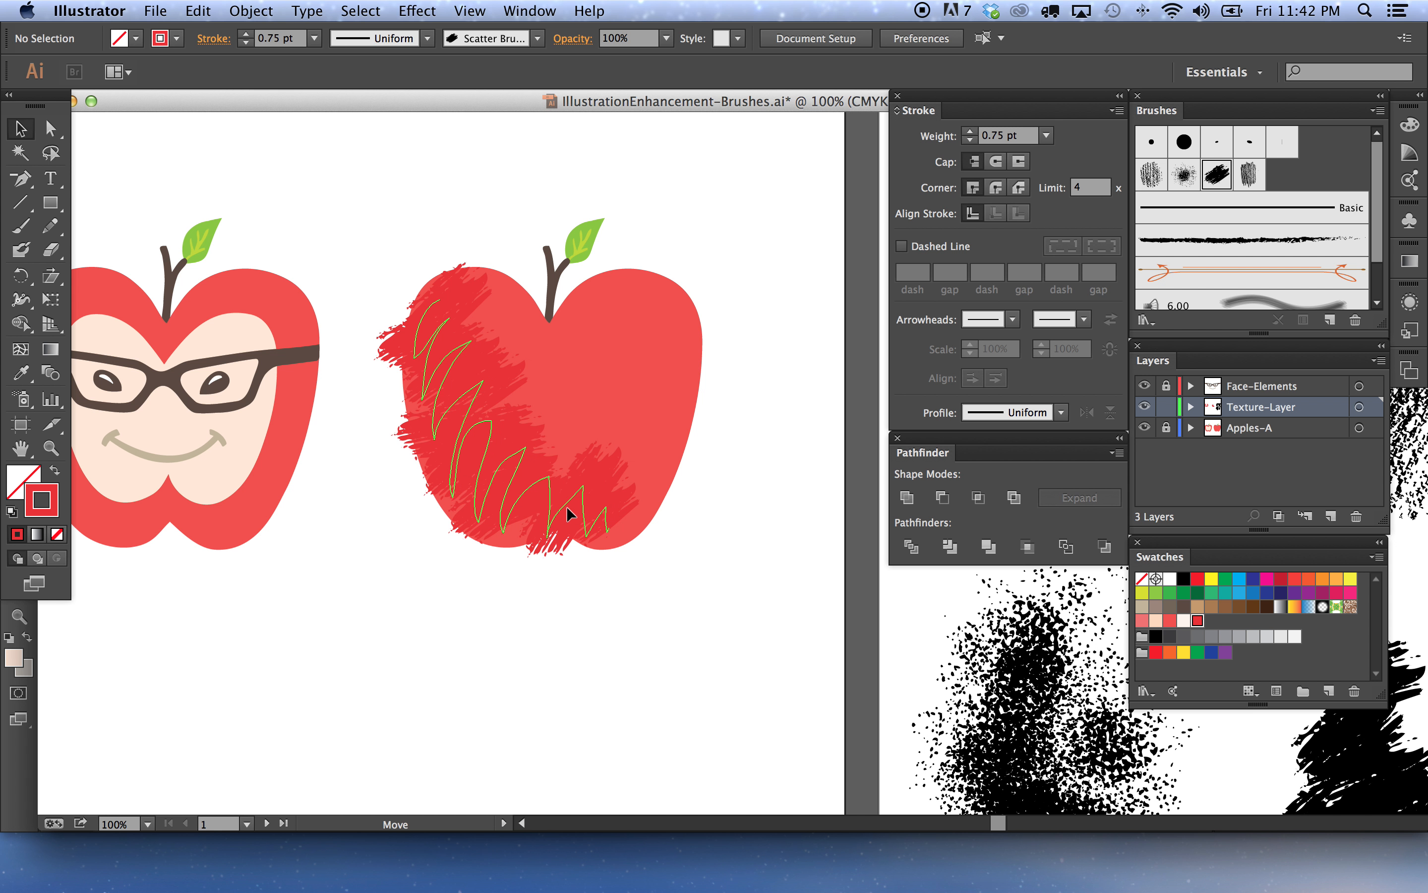
left_click(620, 621)
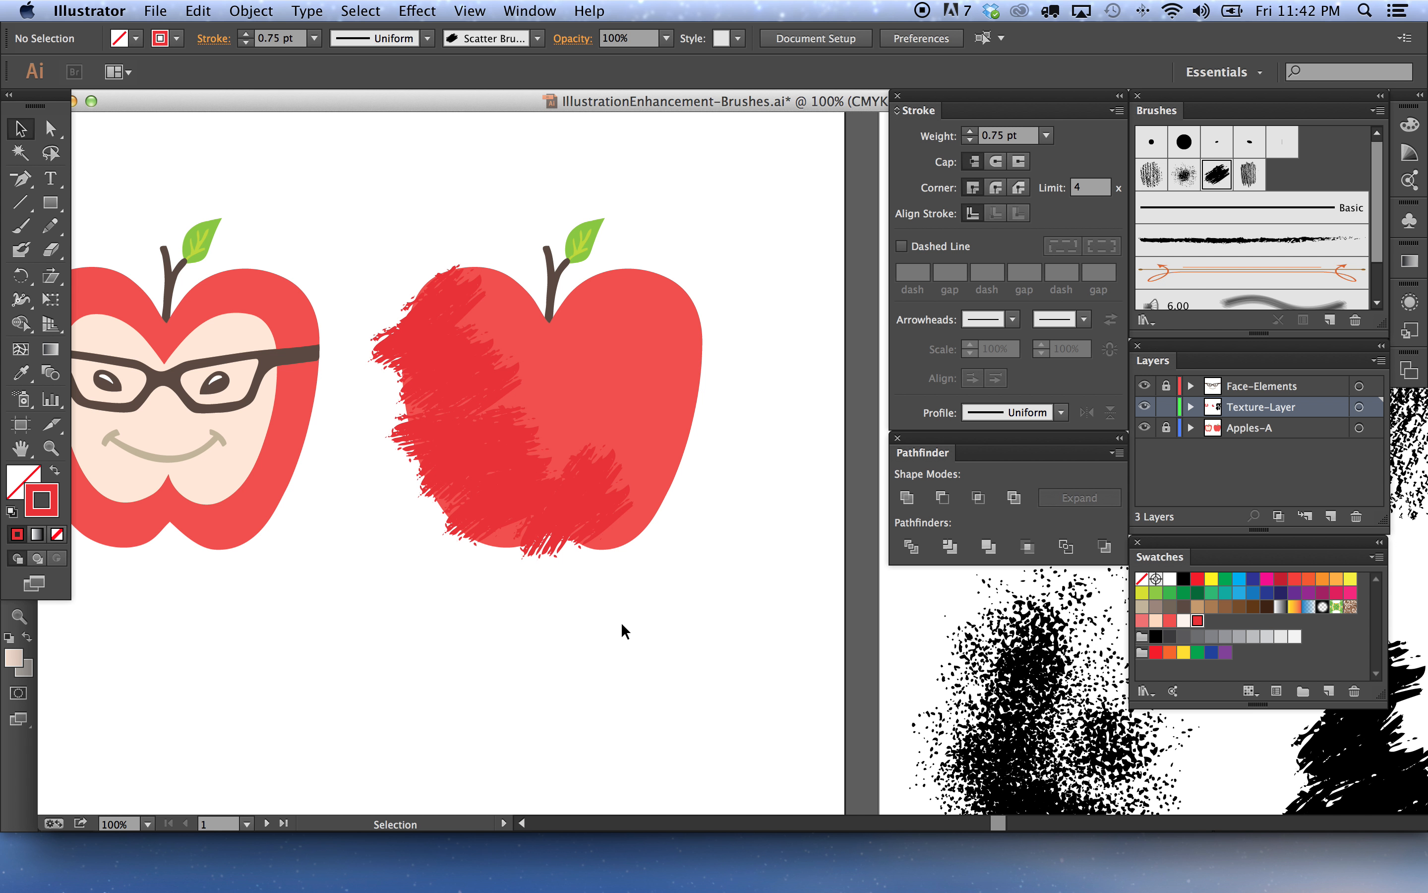
left_click_drag(619, 620, 382, 415)
left_click(655, 617)
left_click_drag(696, 602, 575, 499)
left_click(676, 455)
left_click(575, 496)
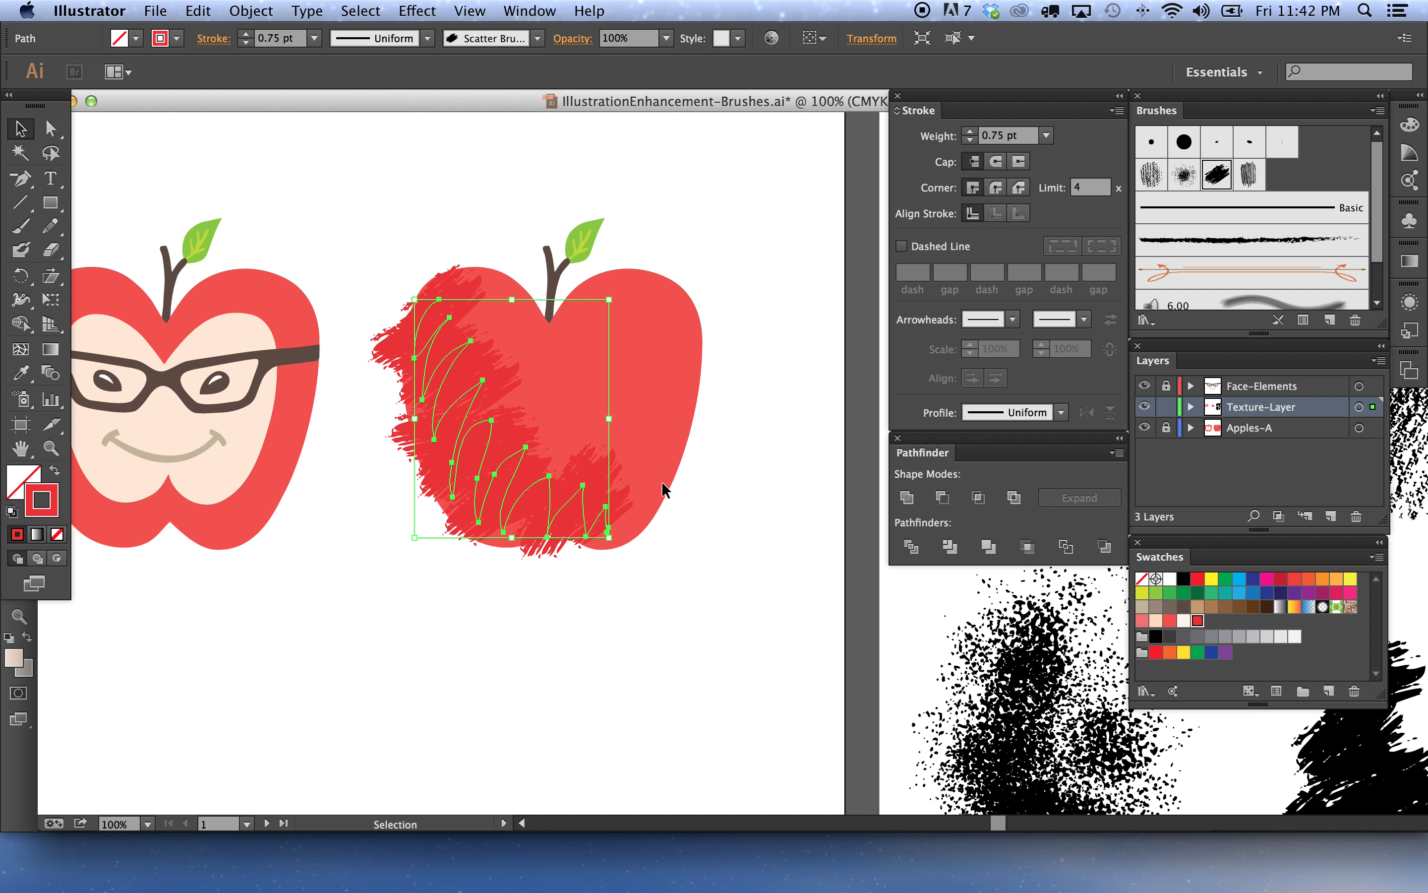
left_click(801, 537)
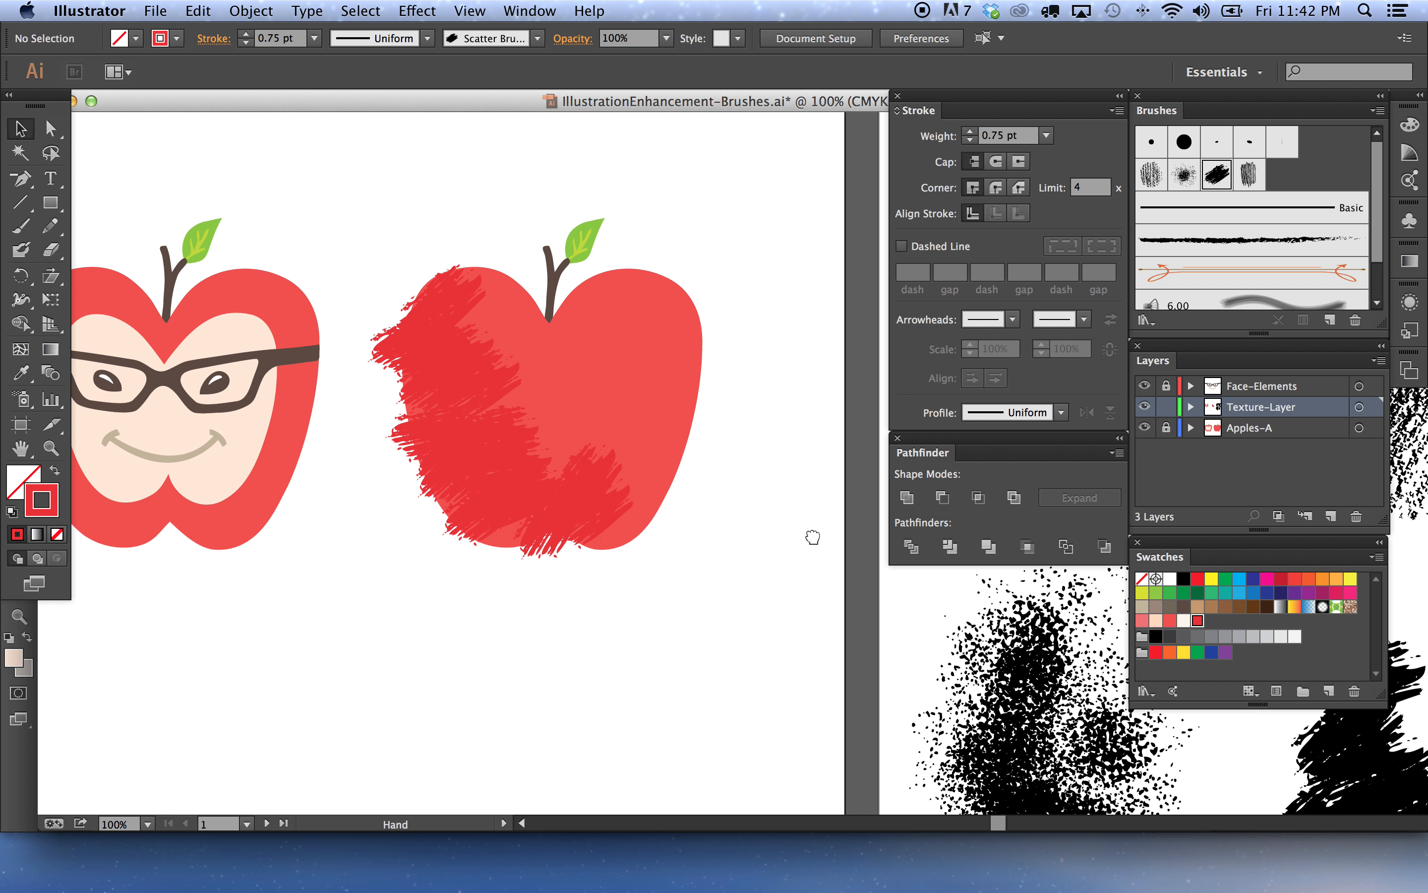
left_click_drag(813, 536, 491, 502)
left_click_drag(596, 503, 482, 495)
left_click_drag(527, 561, 456, 452)
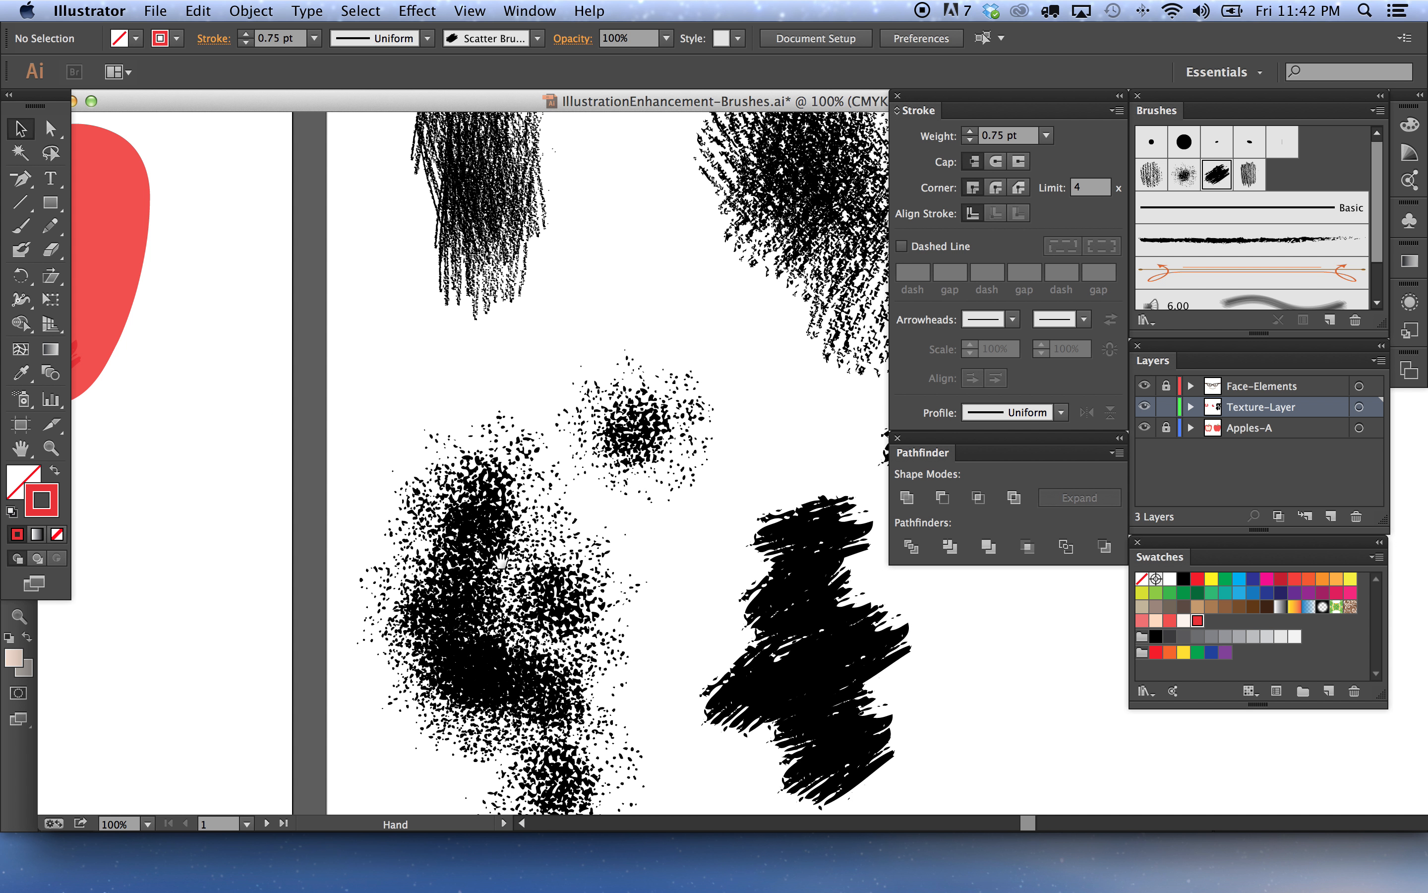
key("space")
mouse_move(290, 396)
left_mouse_down()
mouse_move(551, 450)
mouse_move(684, 569)
mouse_move(701, 555)
left_mouse_up()
left_click_drag(640, 663, 330, 462)
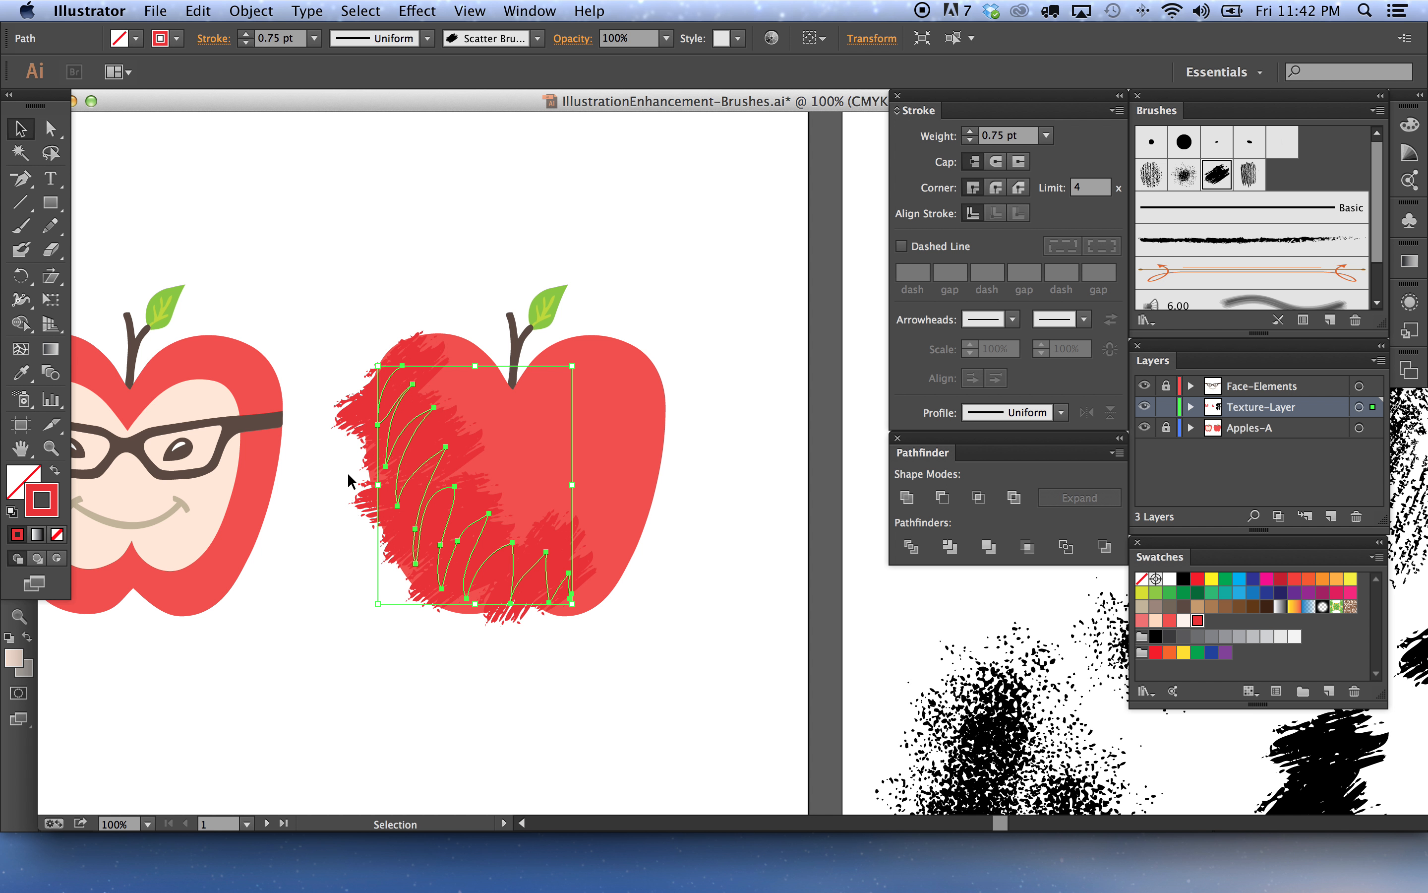
Copy the scribble path and paste it into the Apple-Right group in Photoshop as a Smart Object
key("a")
key("v")
left_click(431, 676)
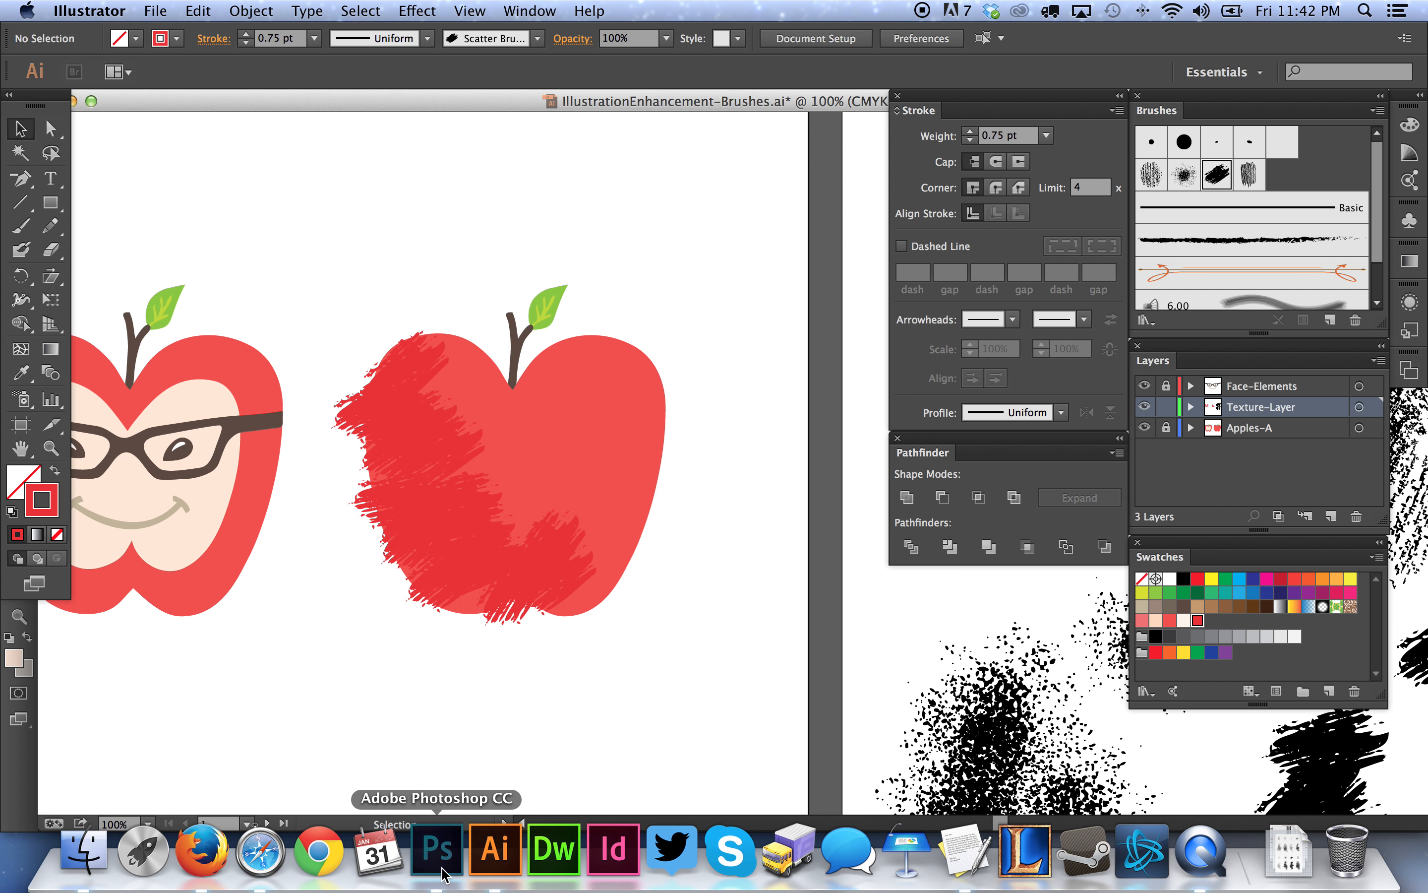
left_click(437, 880)
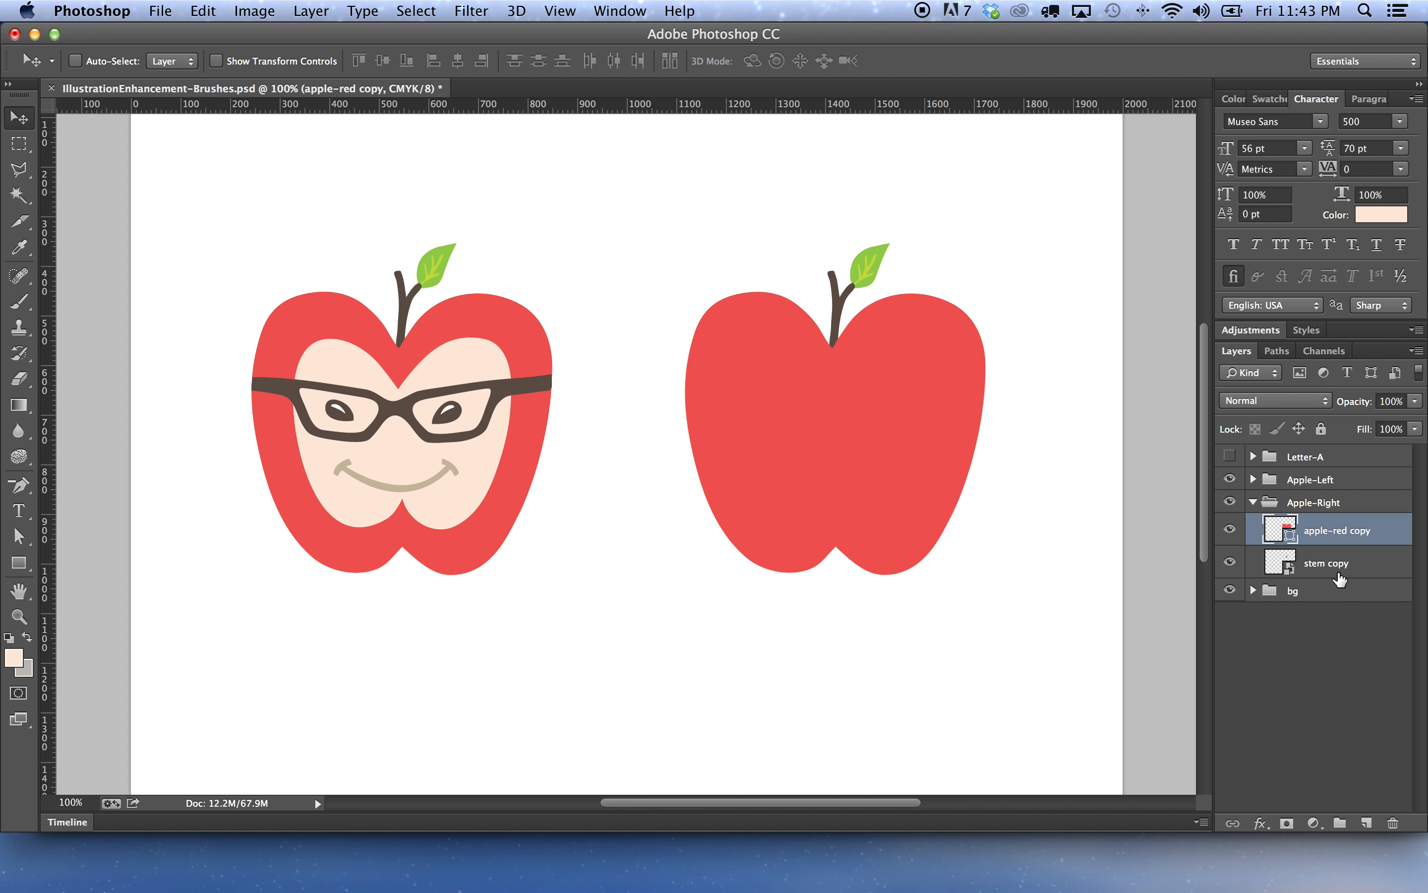
key("super+v")
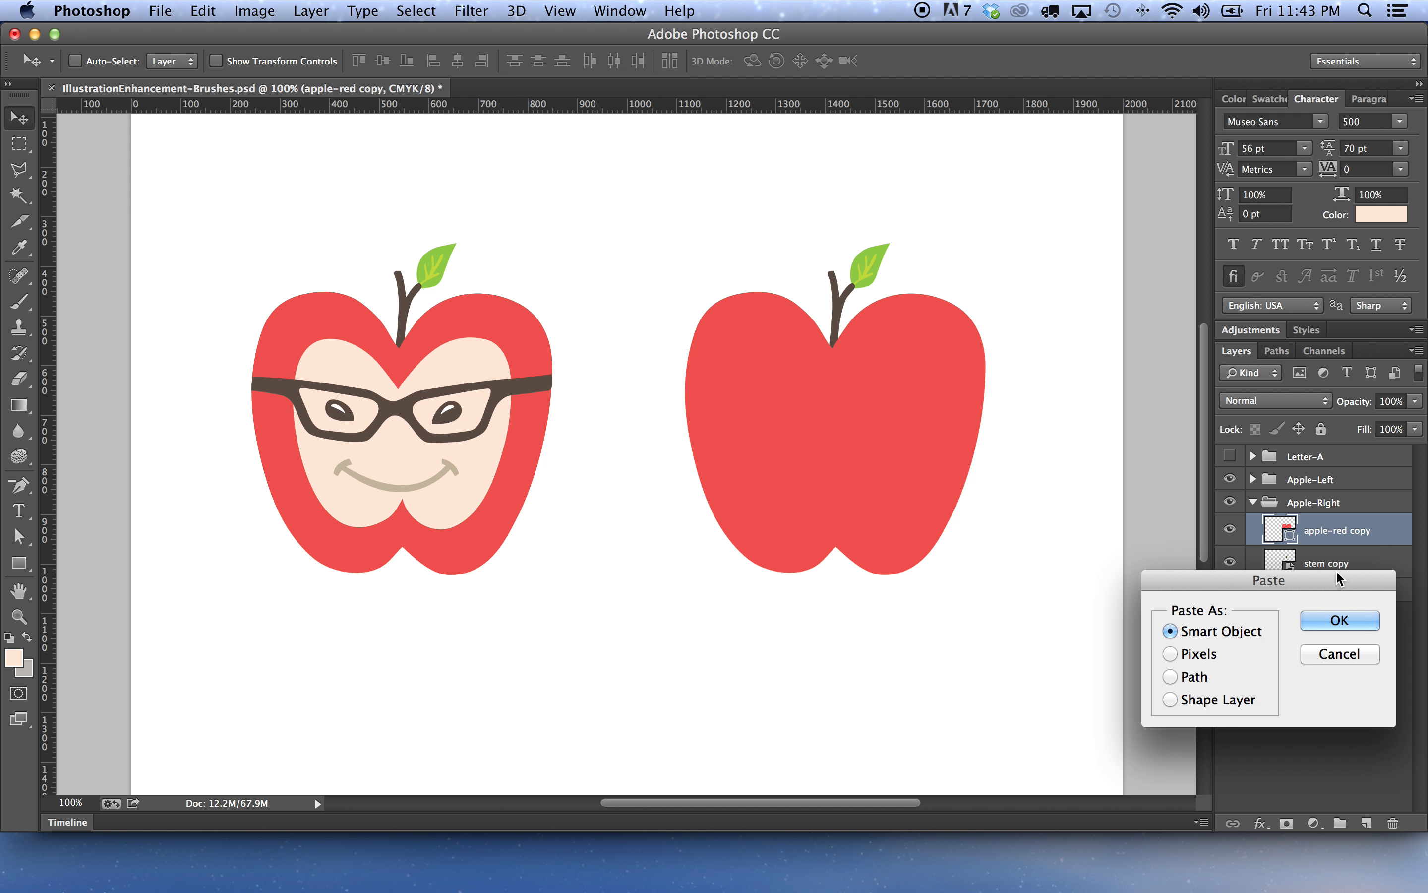
left_click(1322, 628)
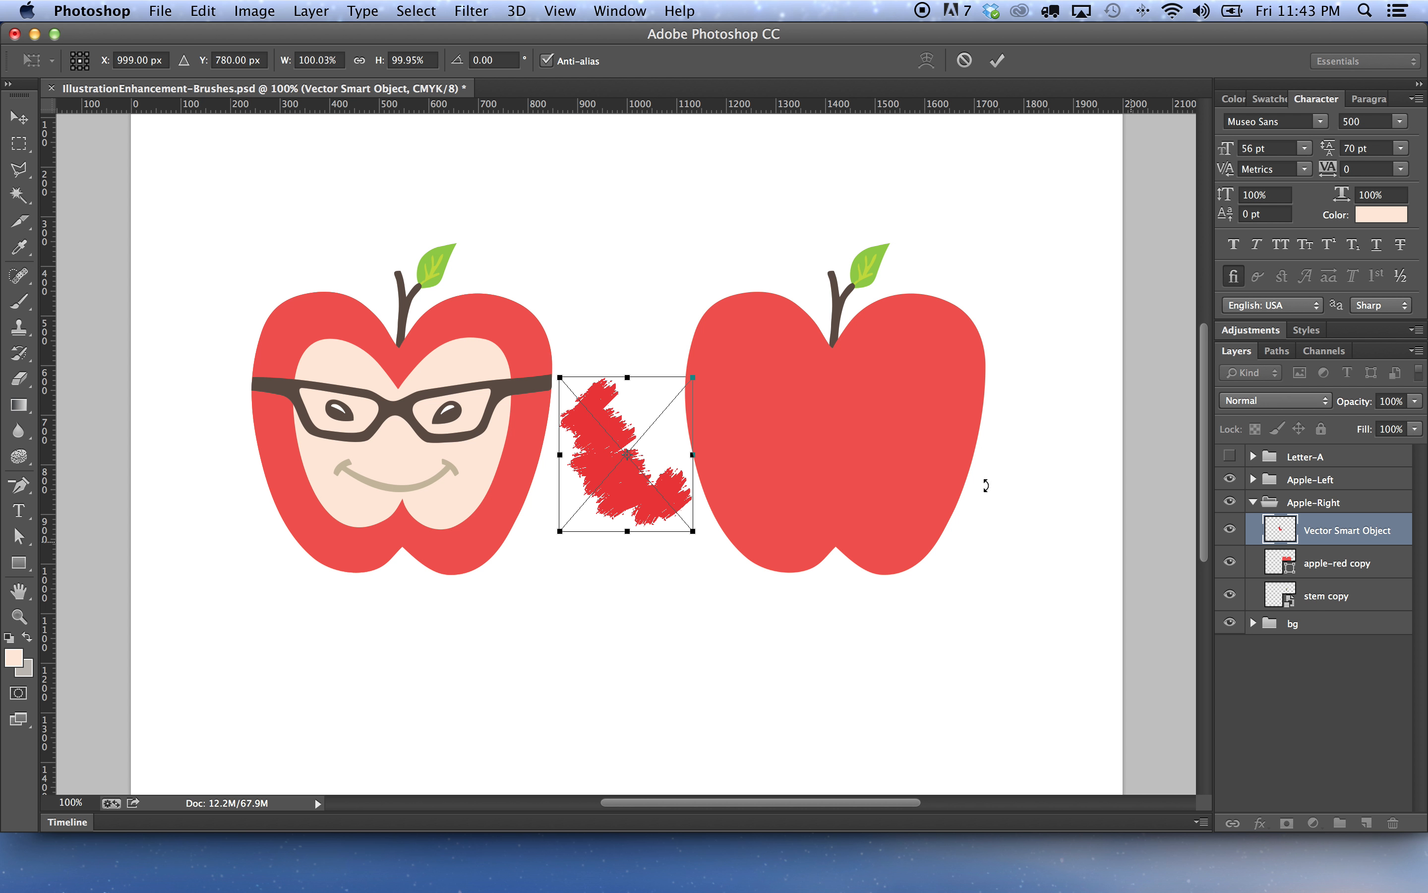
Scale the pasted smart object proportionally to 200% and move it over the apple's left side
left_click(359, 60)
double_click(316, 59)
type("200")
key("Return")
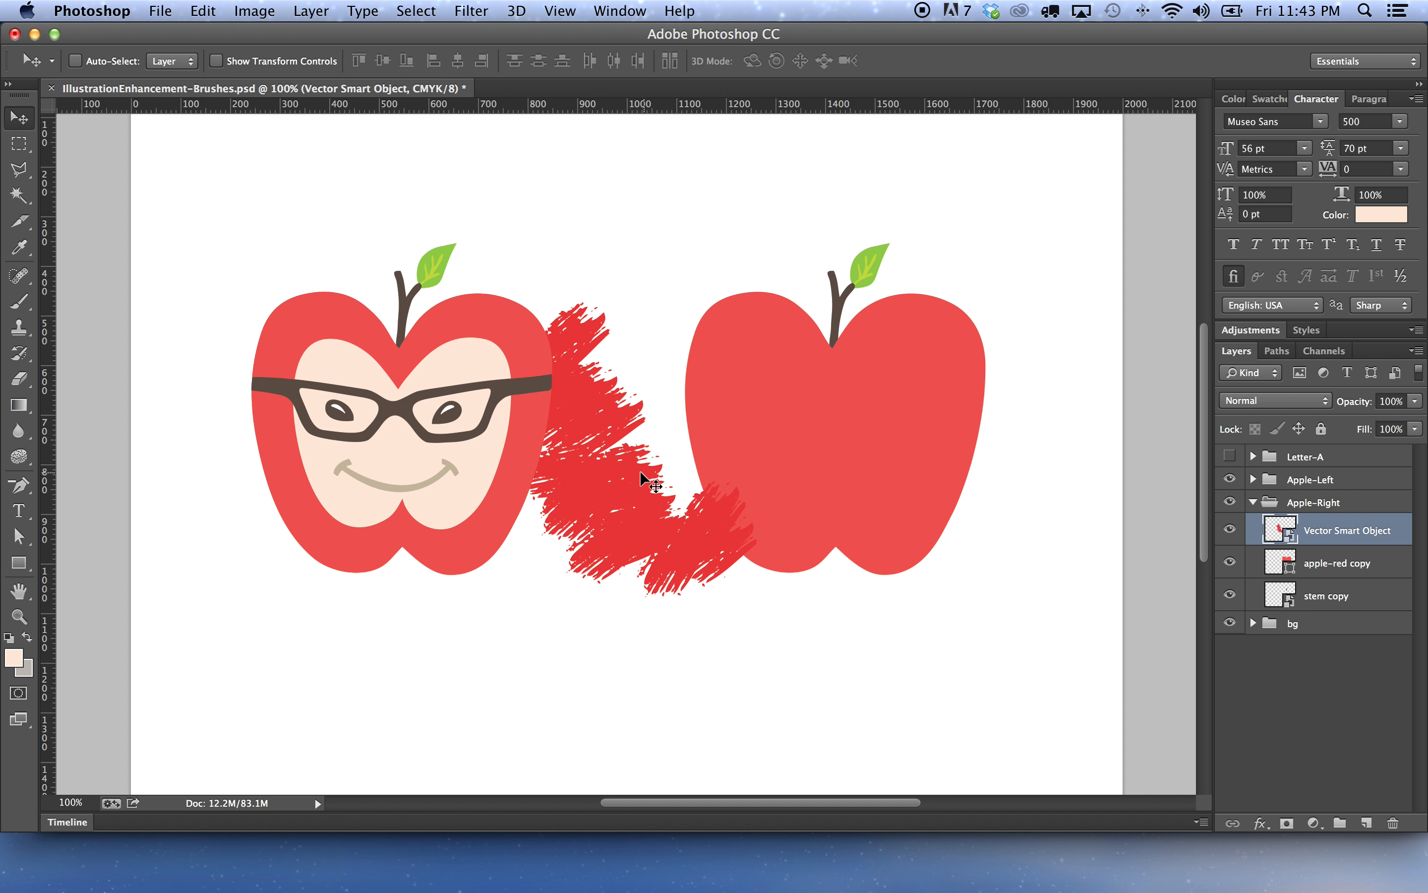
mouse_move(640, 508)
left_mouse_down()
mouse_move(780, 505)
mouse_move(770, 493)
left_mouse_up()
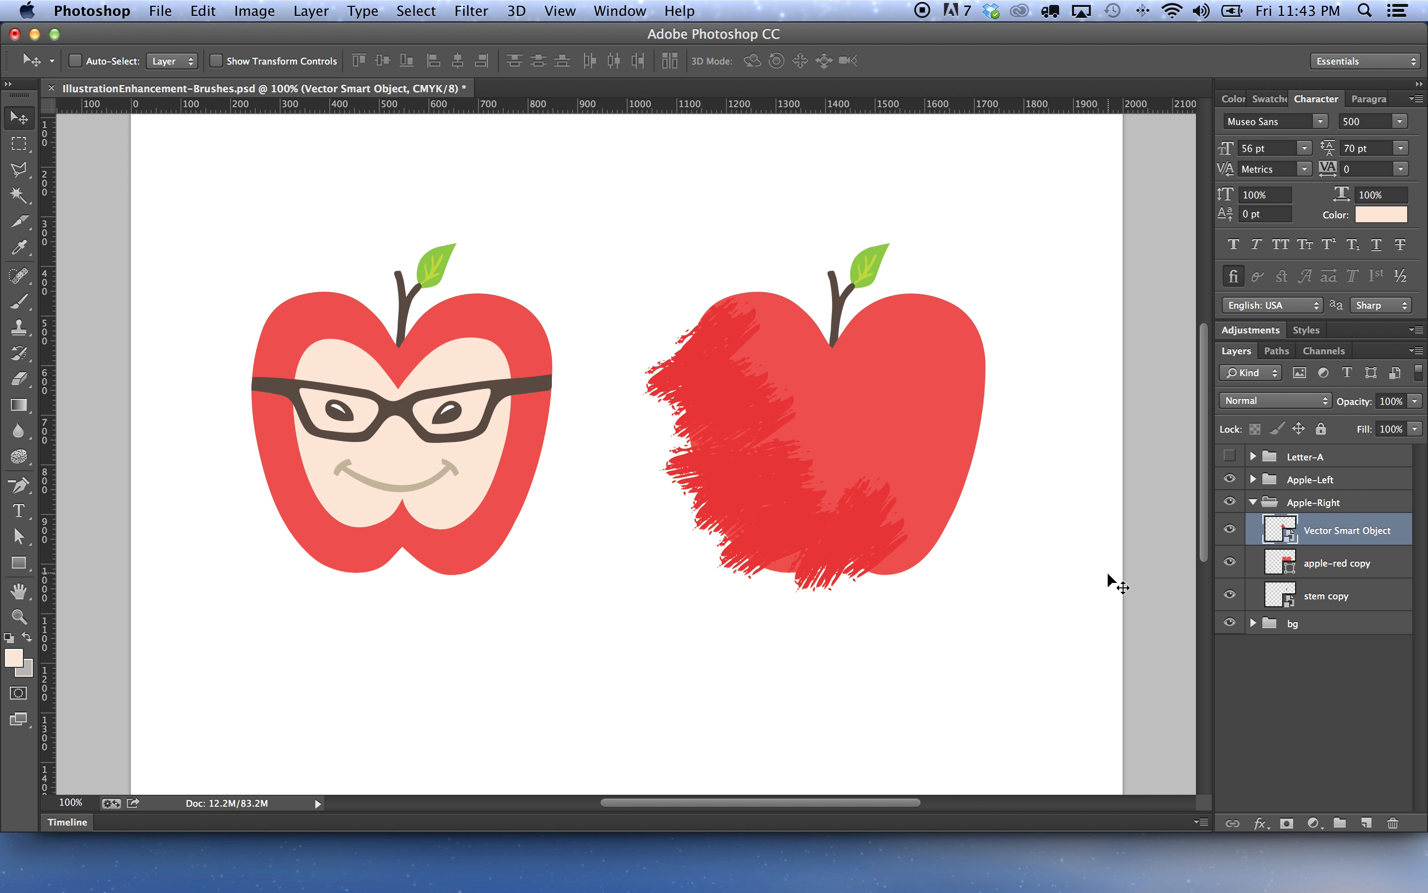
Duplicate the apple-red copy layer and rasterize the duplicate
left_click_drag(1338, 563, 1366, 822)
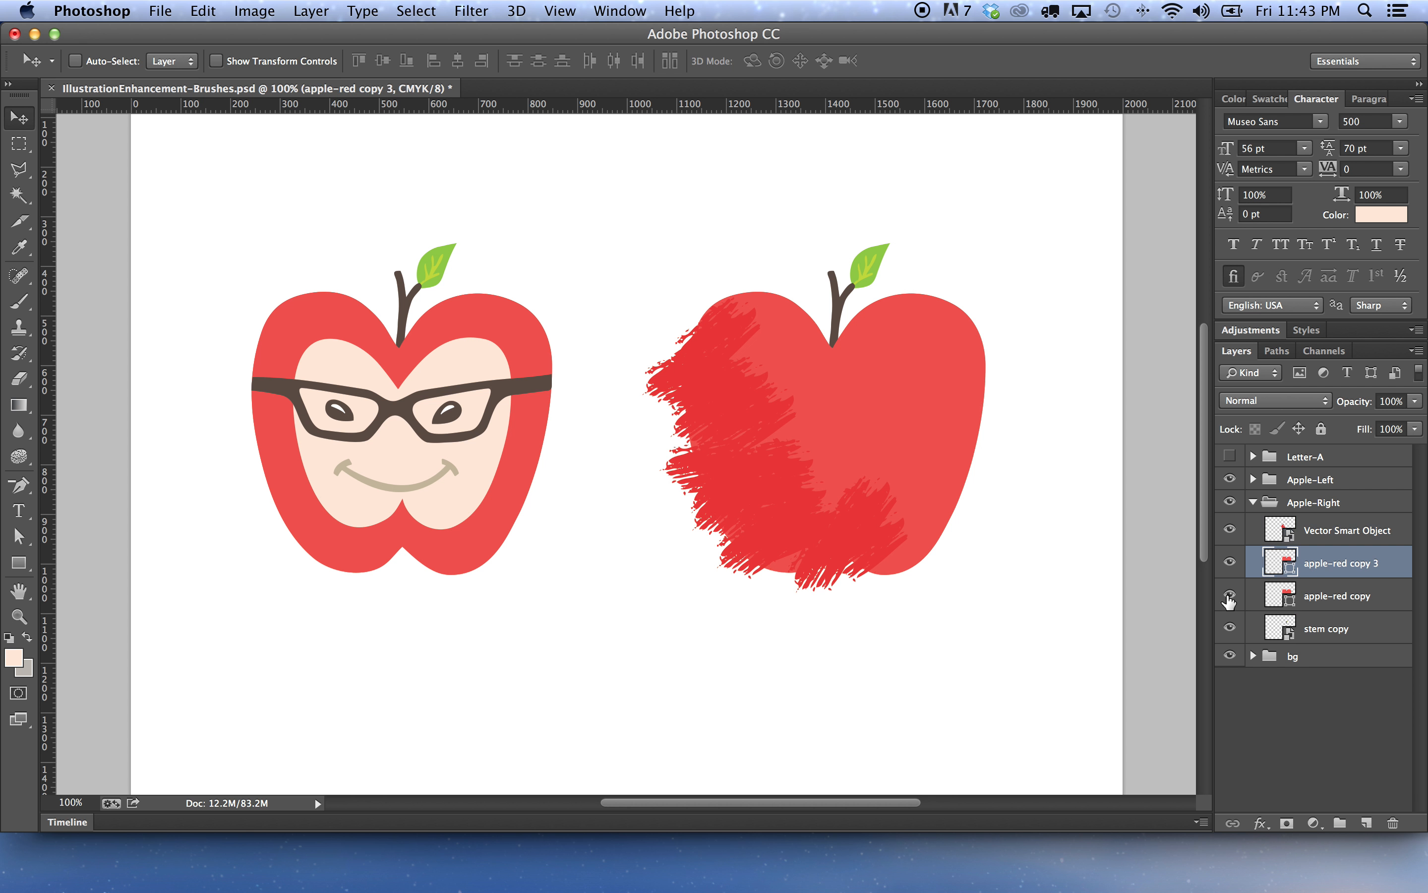
right_click(1317, 567)
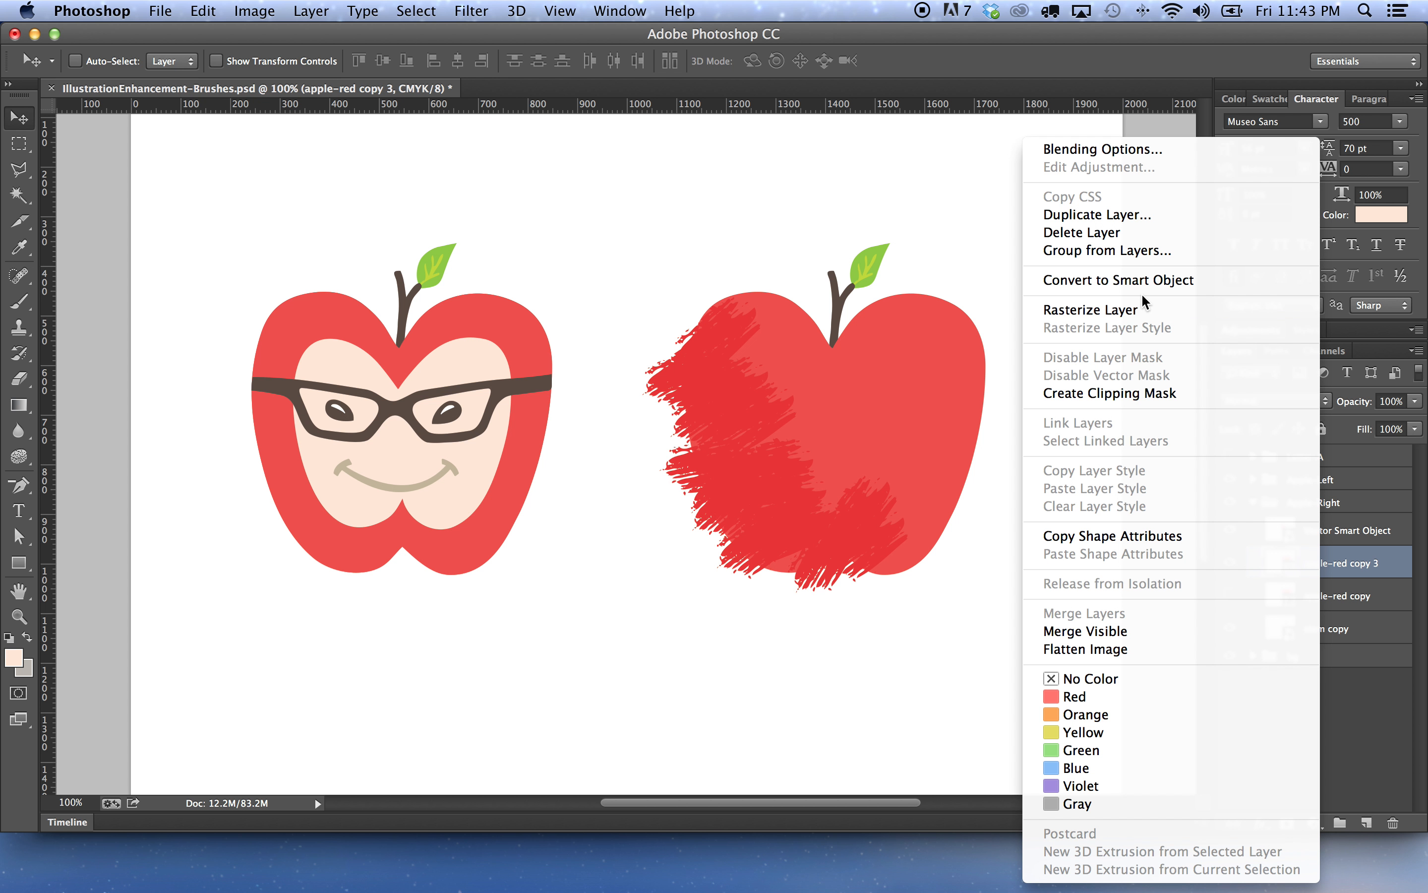
left_click(1142, 310)
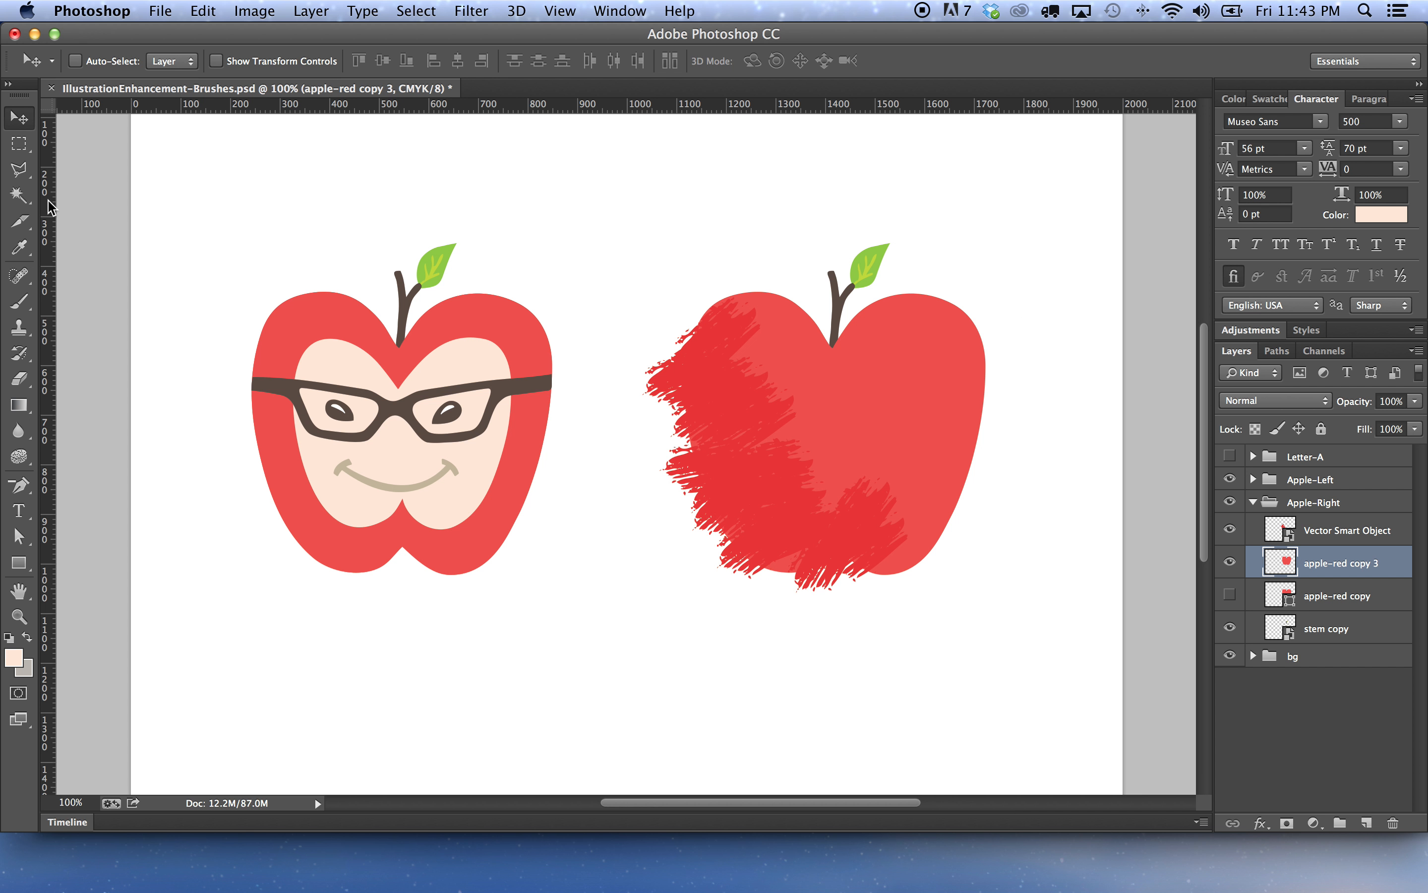
Magic-wand select the rasterized apple shape and rename the smart object layer to texture1
left_click(19, 194)
left_click(932, 407)
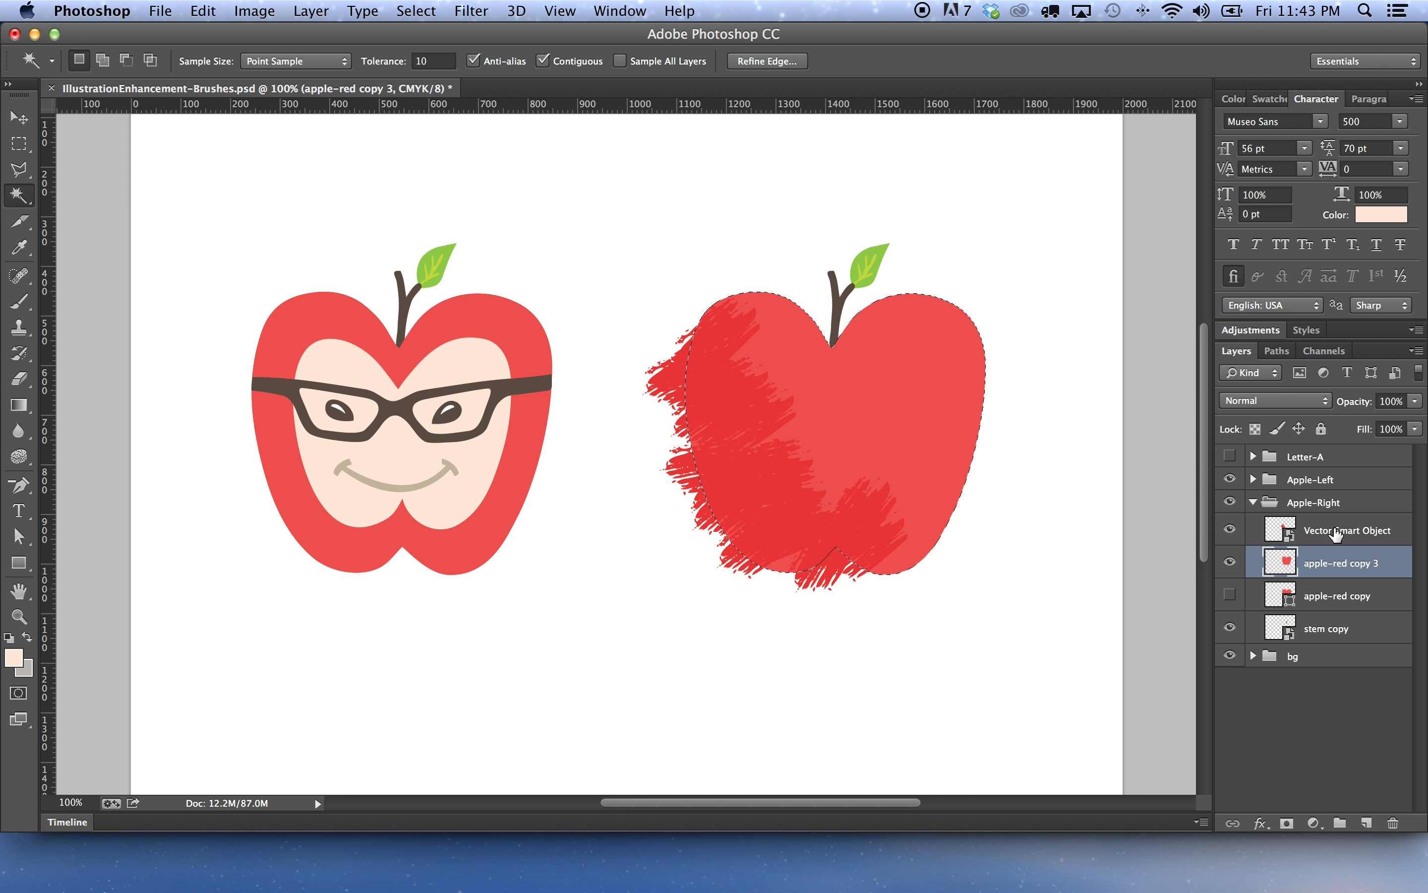
double_click(1342, 530)
type("texture")
key("Return")
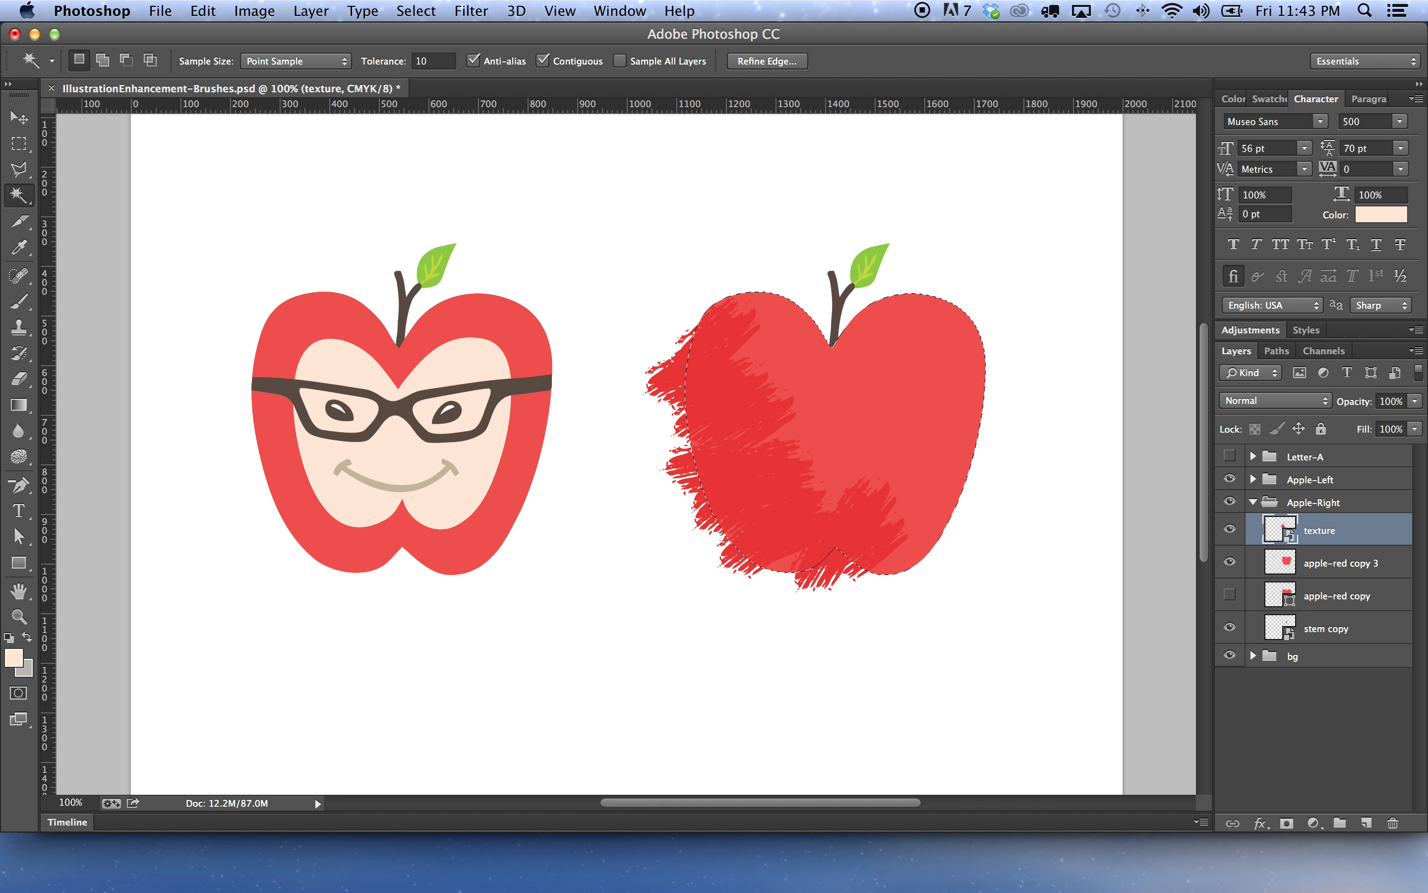
double_click(1324, 531)
key("Right")
type("1")
key("Return")
Add a layer mask to the texture1 layer from the apple selection
left_click(1288, 824)
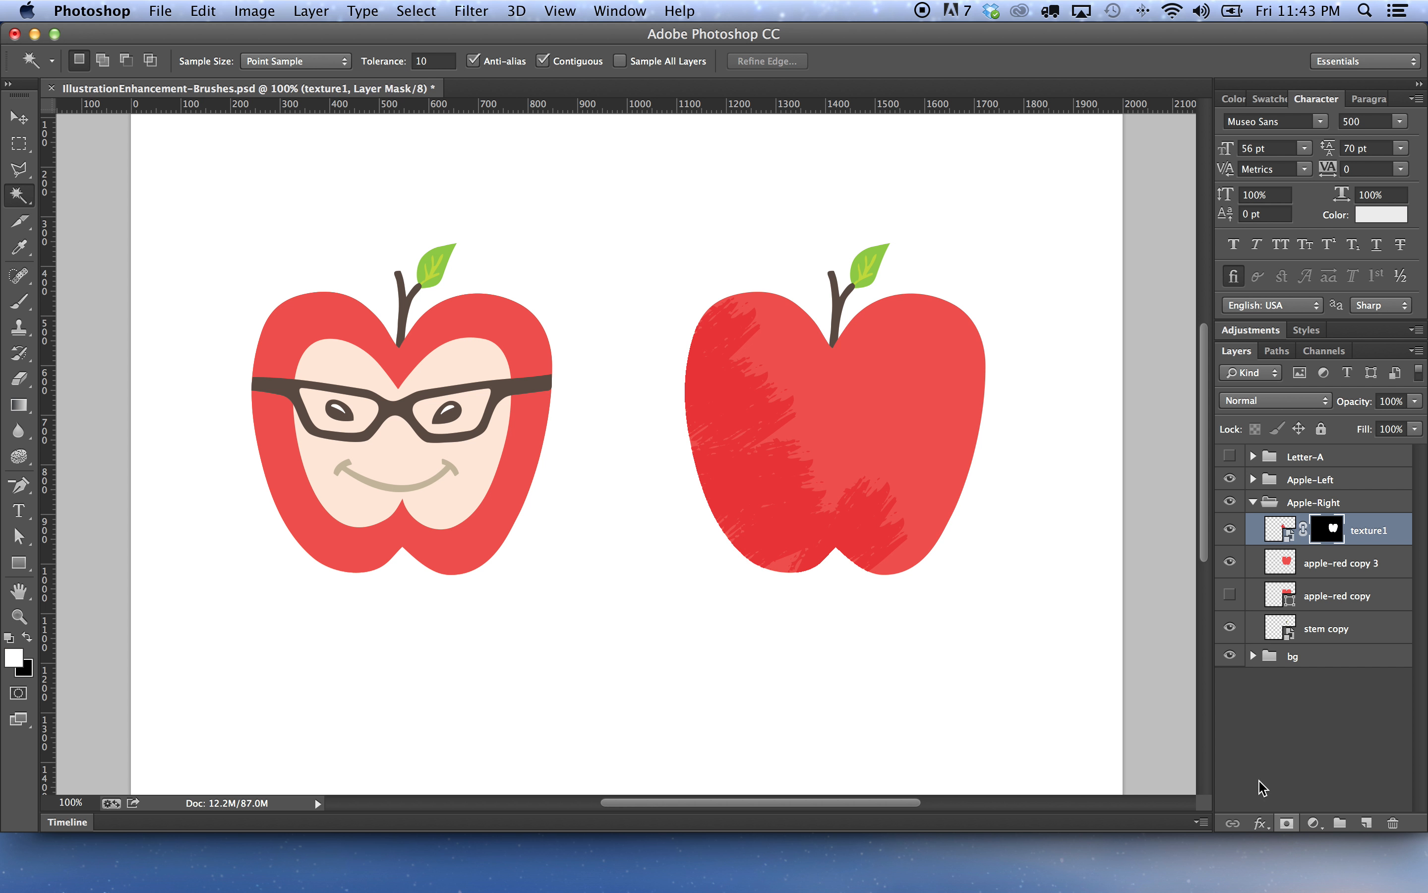
key("v")
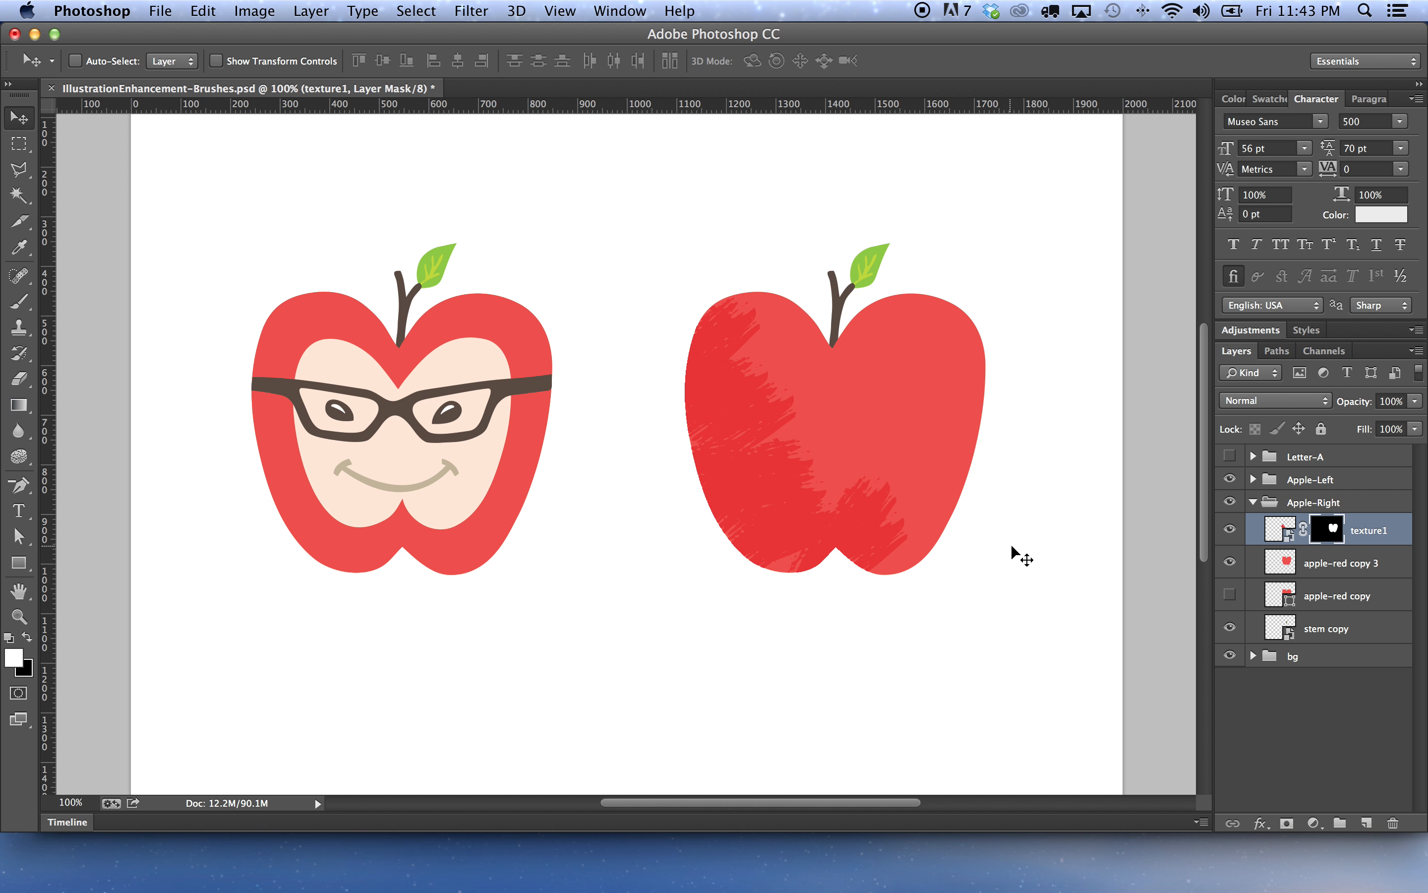
Open the texture1 smart object in Illustrator and select its brush stroke path with the Direct Selection tool
double_click(1286, 531)
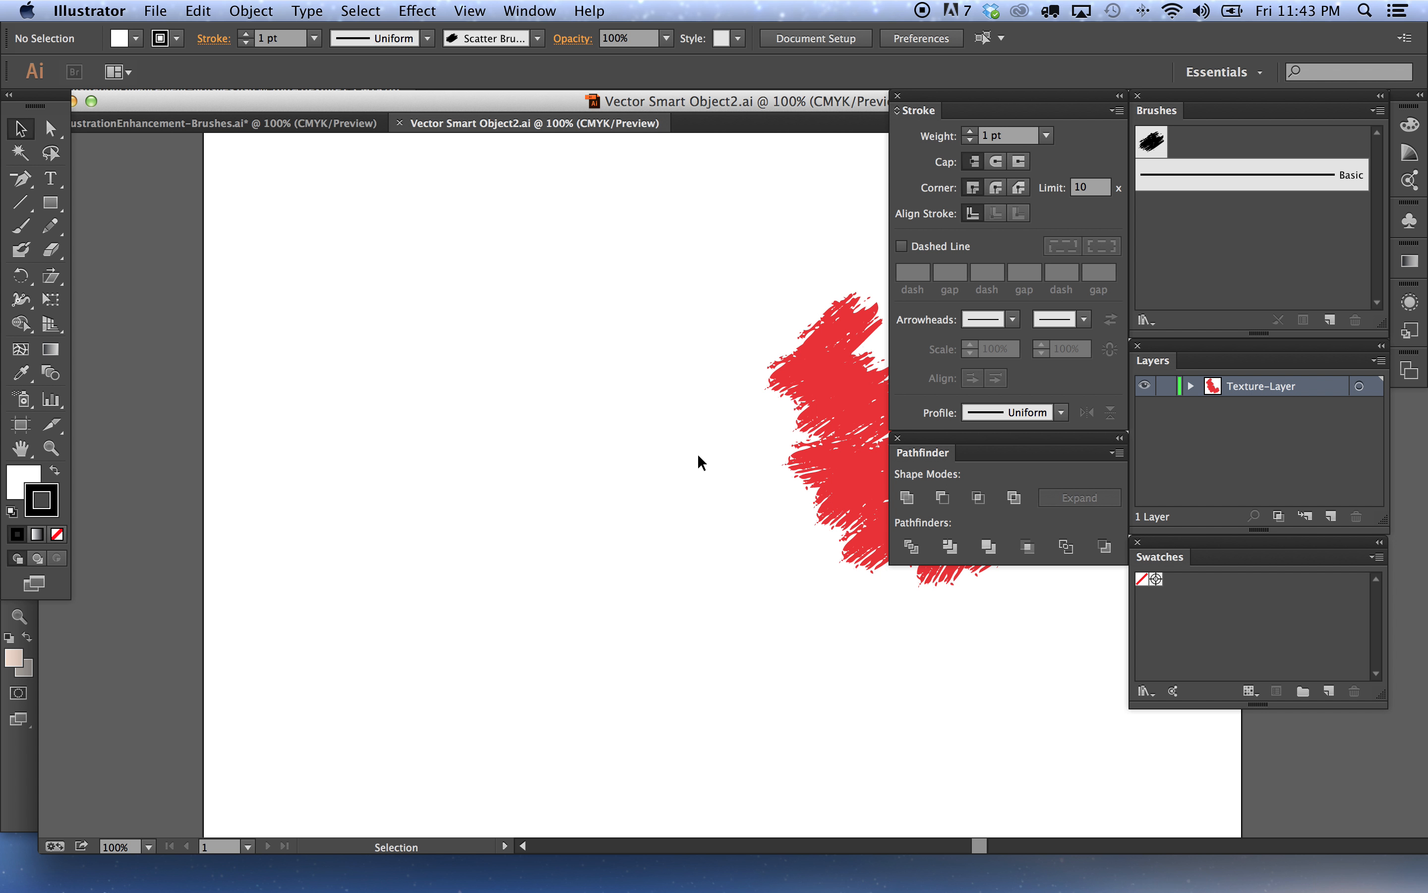
left_click_drag(720, 449, 345, 437)
left_click_drag(334, 278, 739, 678)
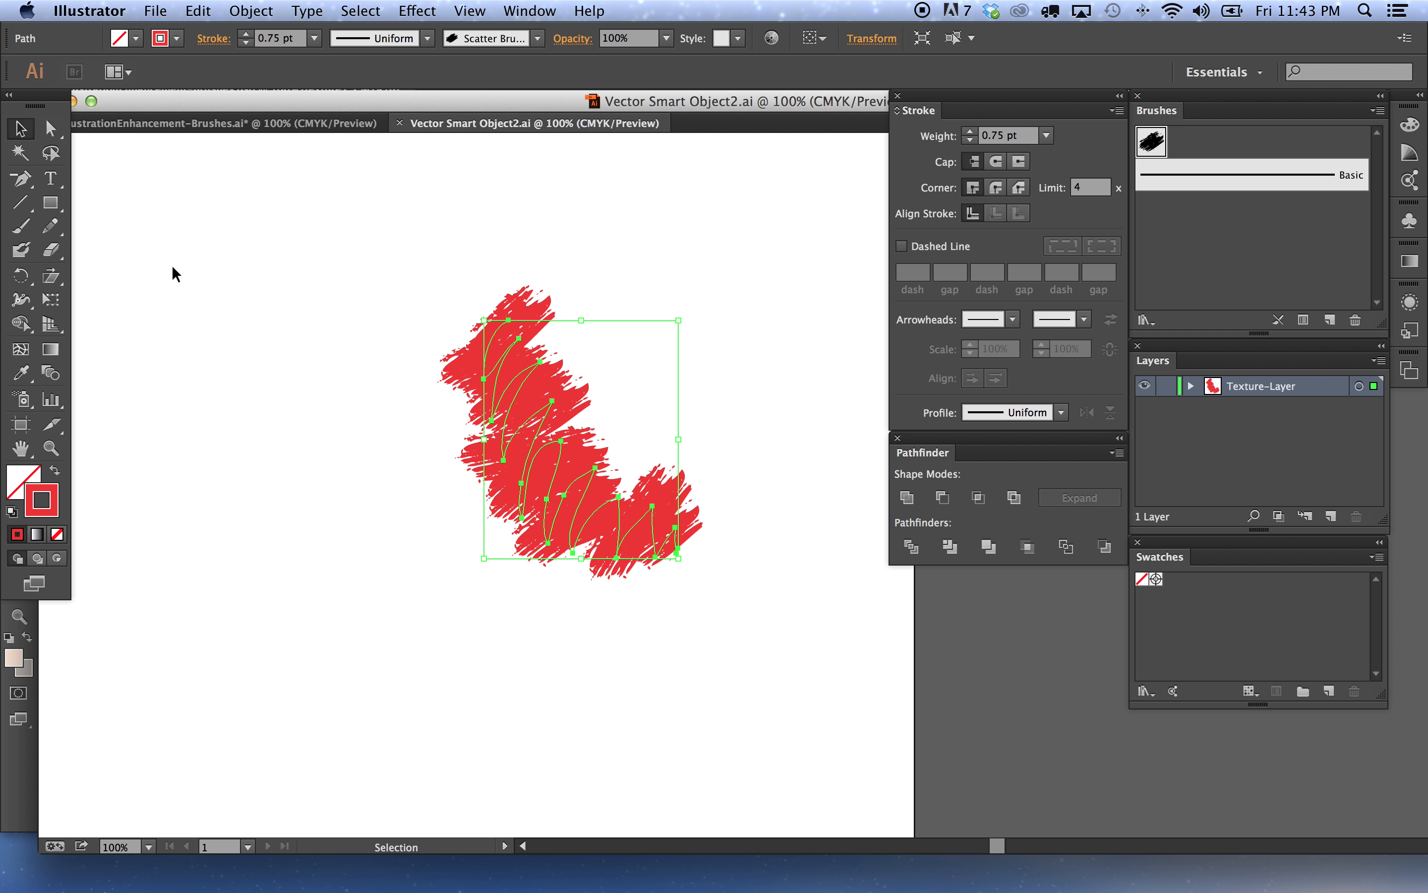
left_click(51, 128)
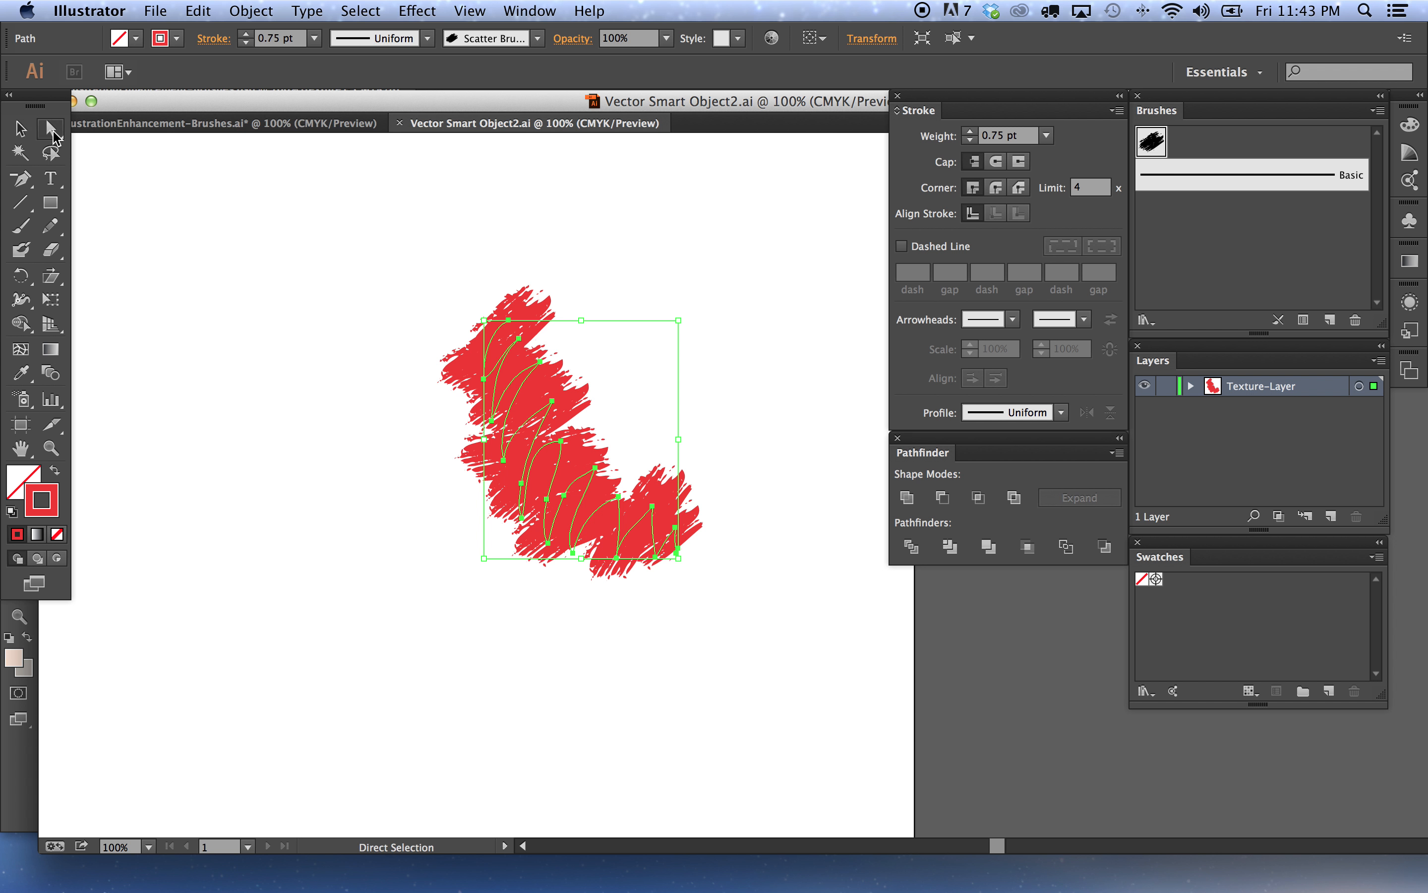
left_click(423, 383)
Reshape the brush stroke by moving two of its anchor points, save the smart object file, and return to Photoshop
left_click_drag(536, 372, 584, 421)
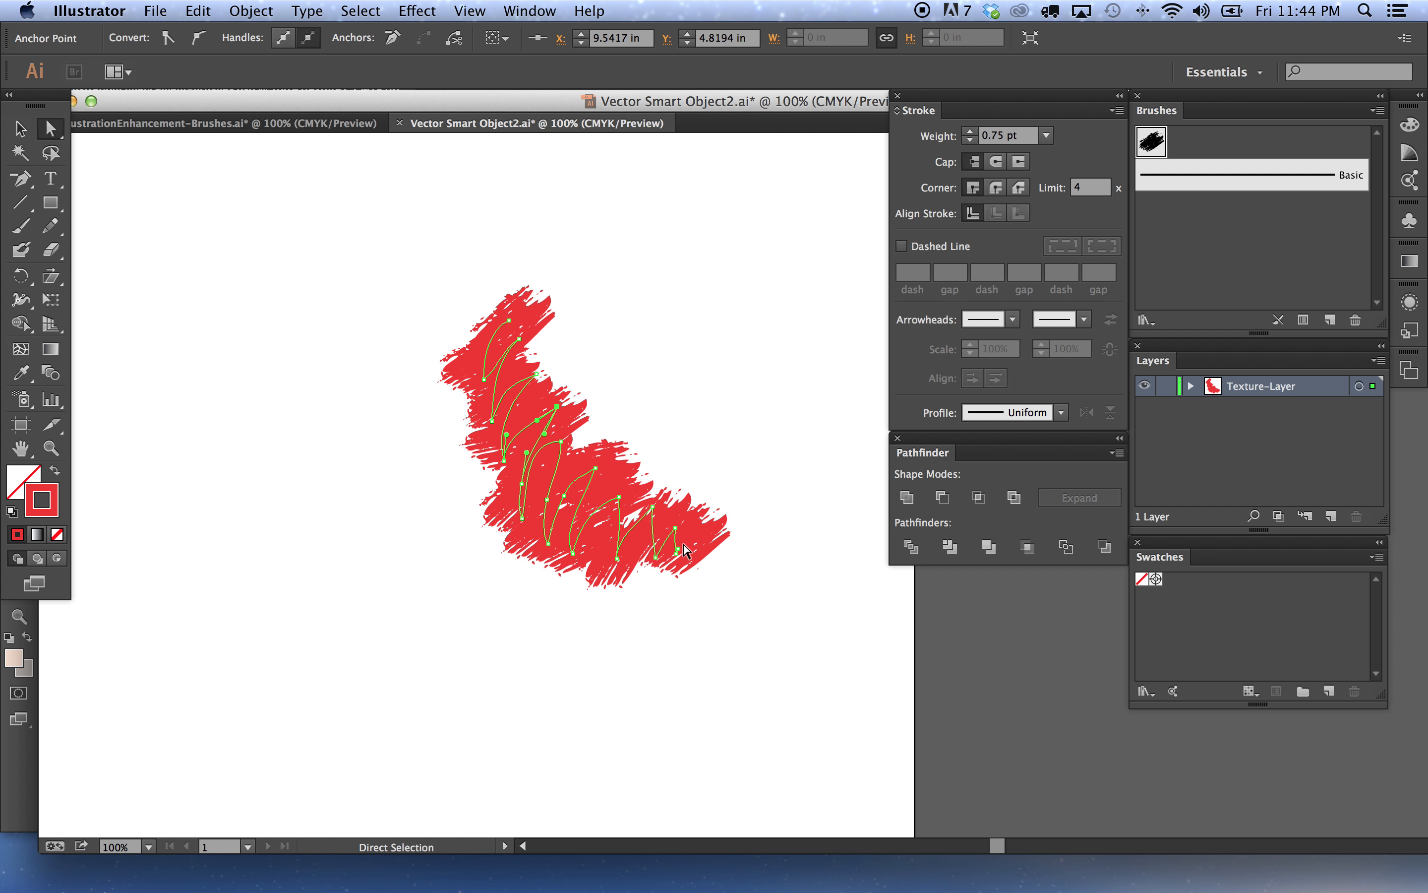
left_click_drag(618, 496, 621, 505)
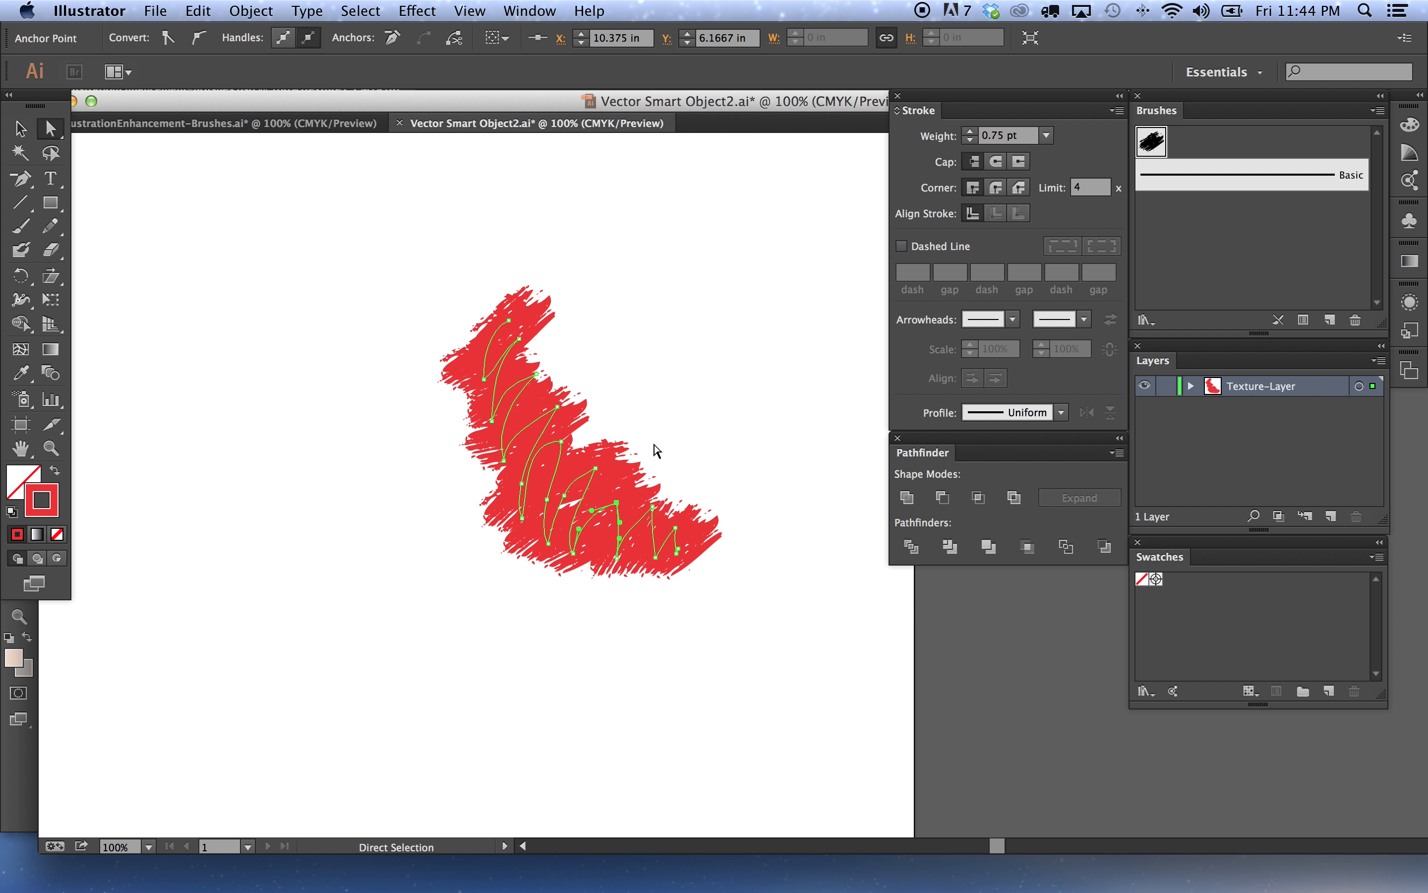
left_click(657, 444)
key("super+s")
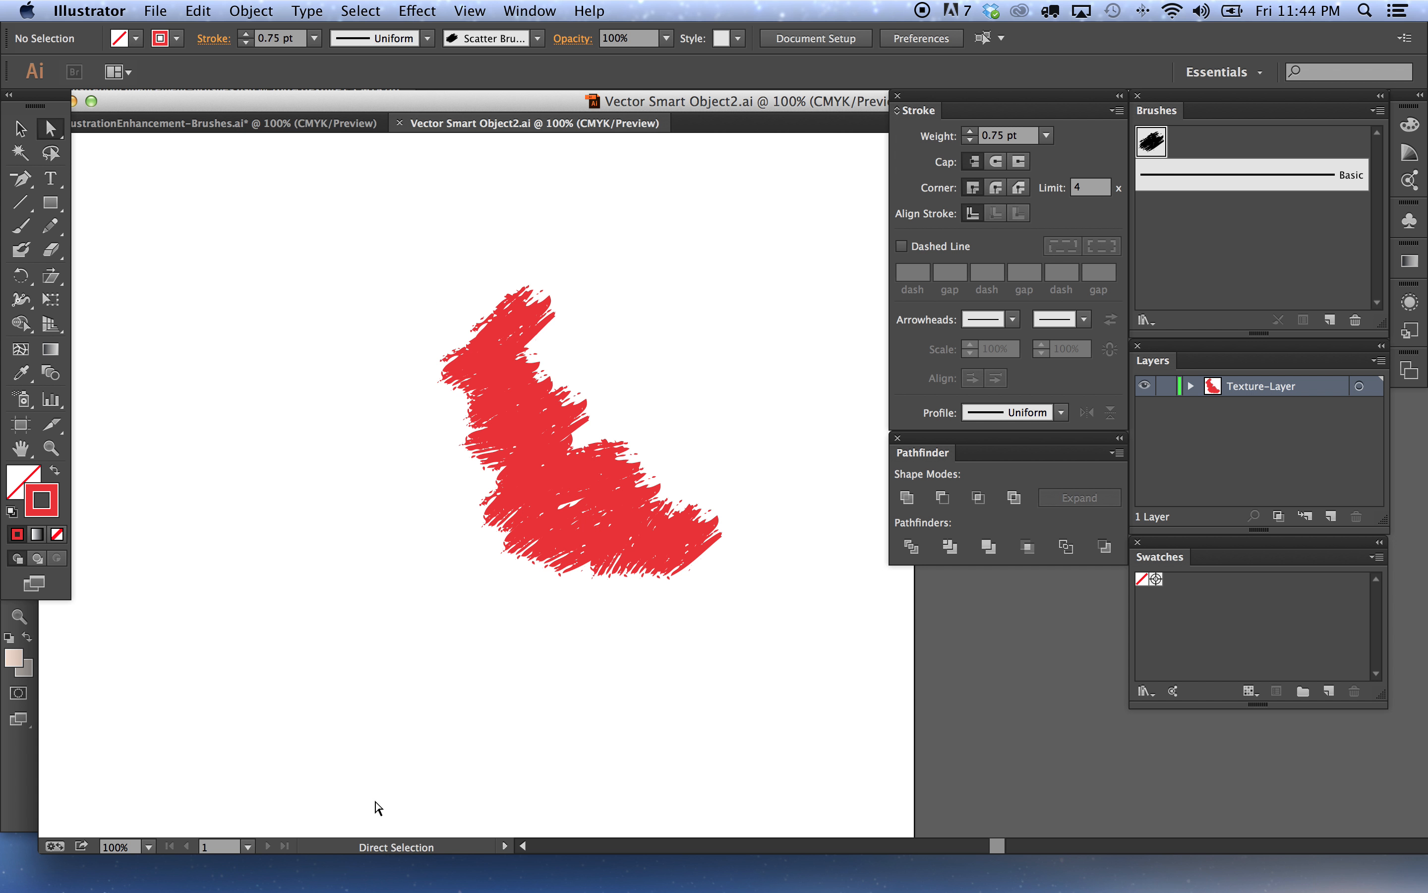
left_click(448, 865)
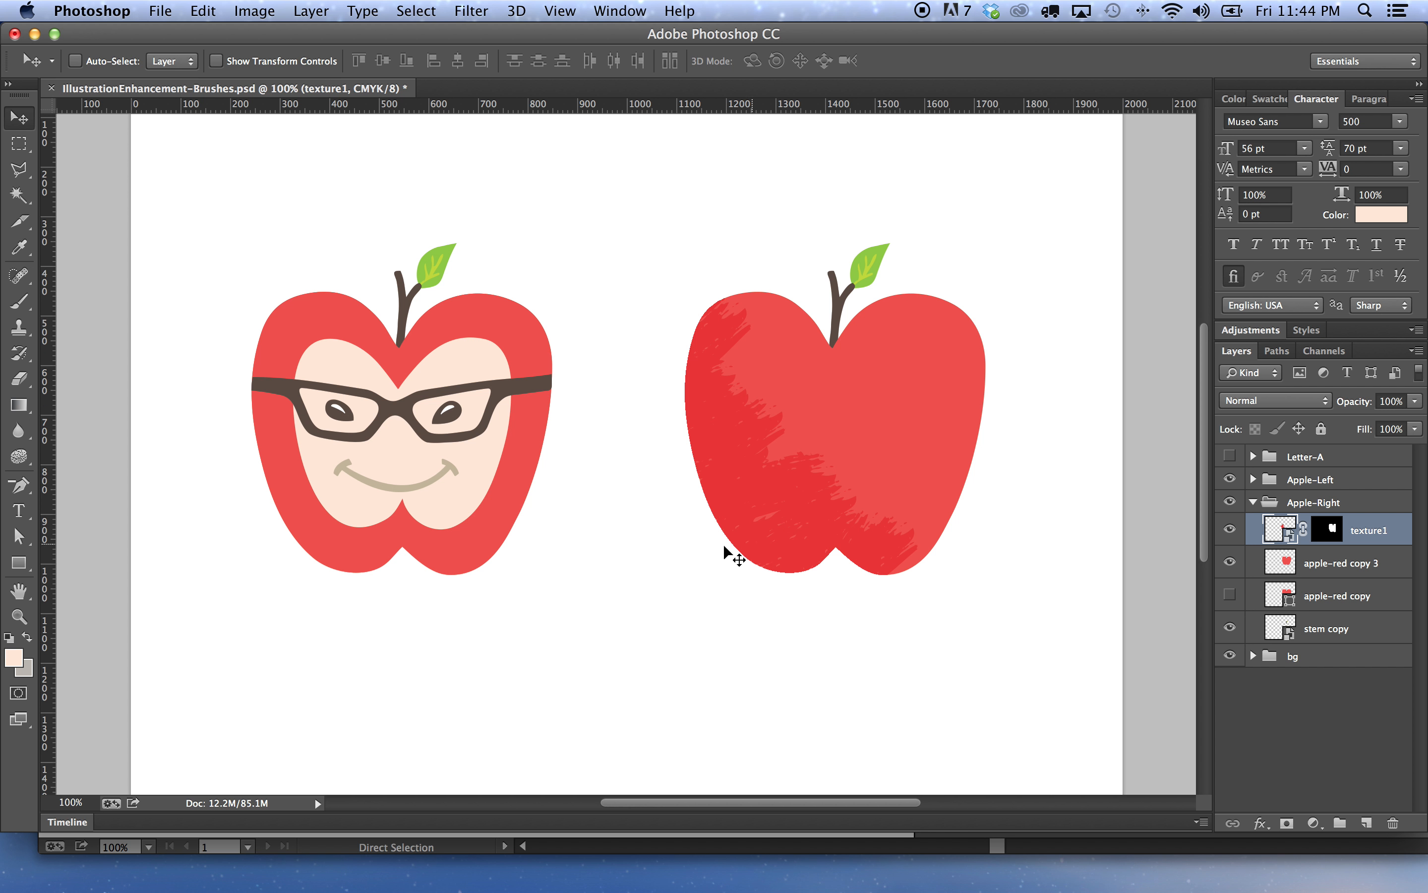
Switch to the main Illustrator document and draw a zigzag Pencil path over the right apple in a light red swatch
left_click(497, 863)
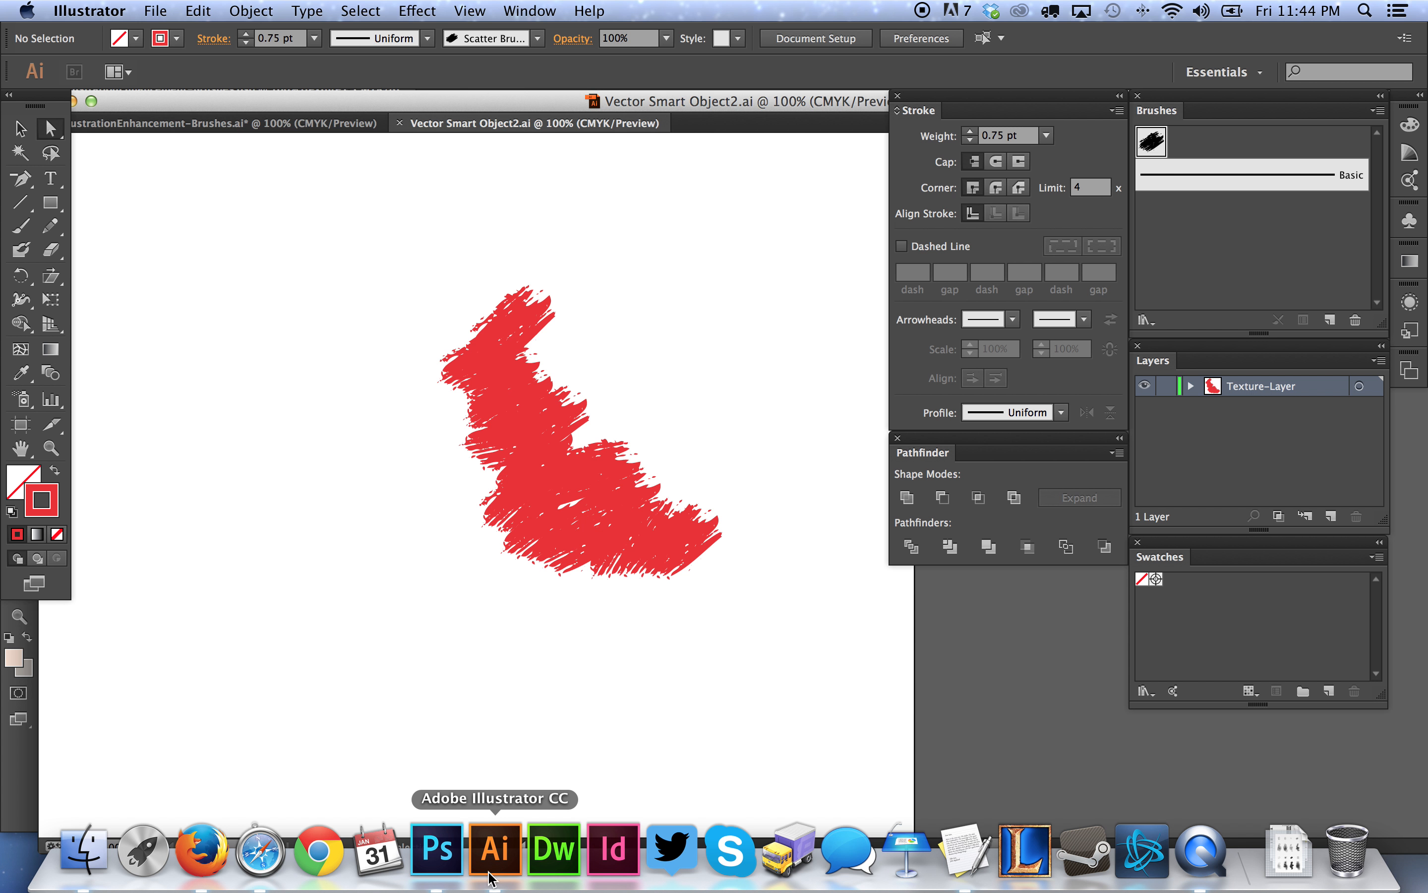
left_click(283, 124)
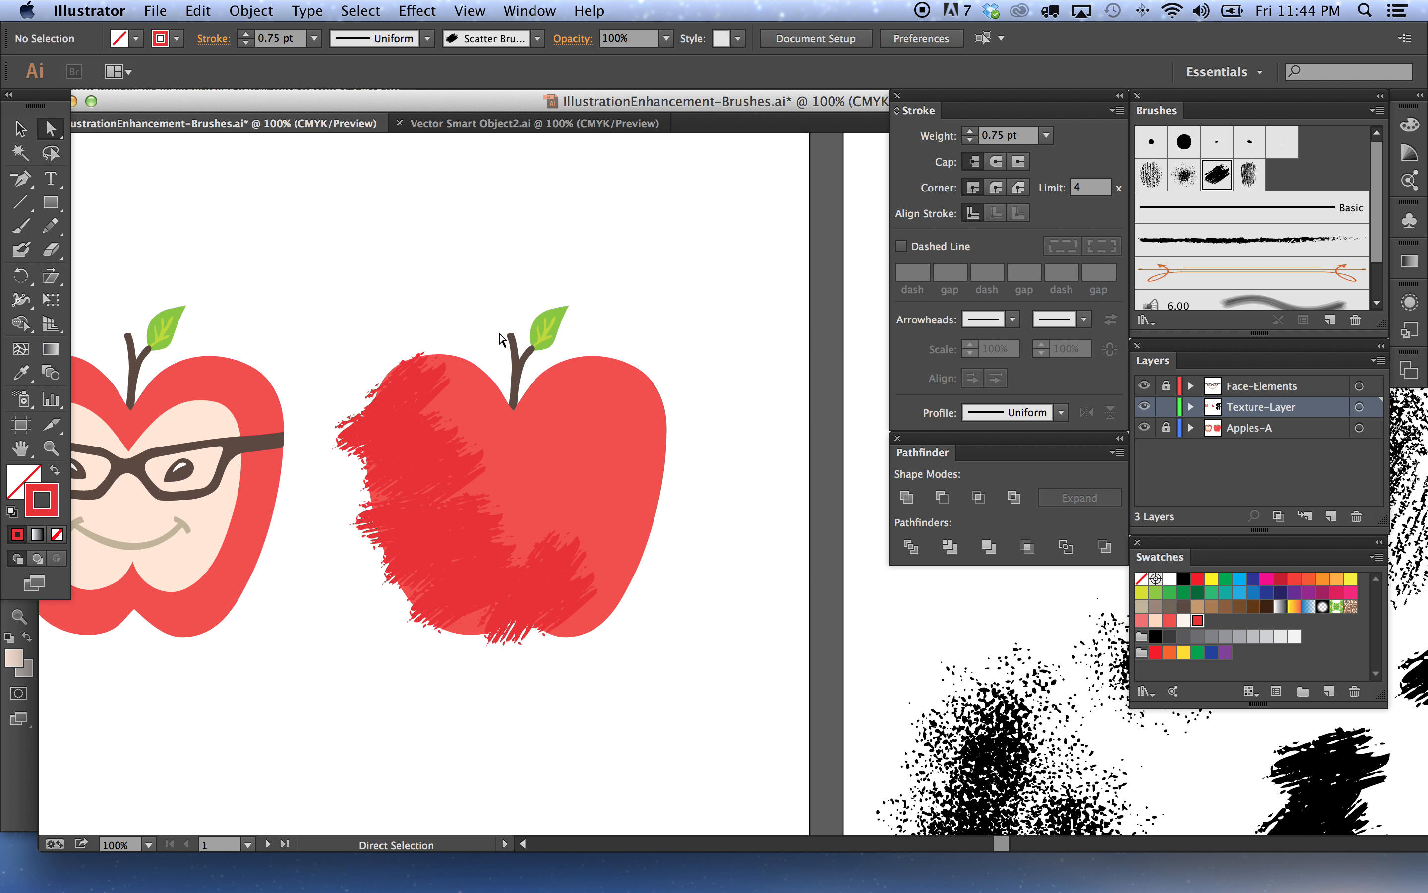
left_click(53, 228)
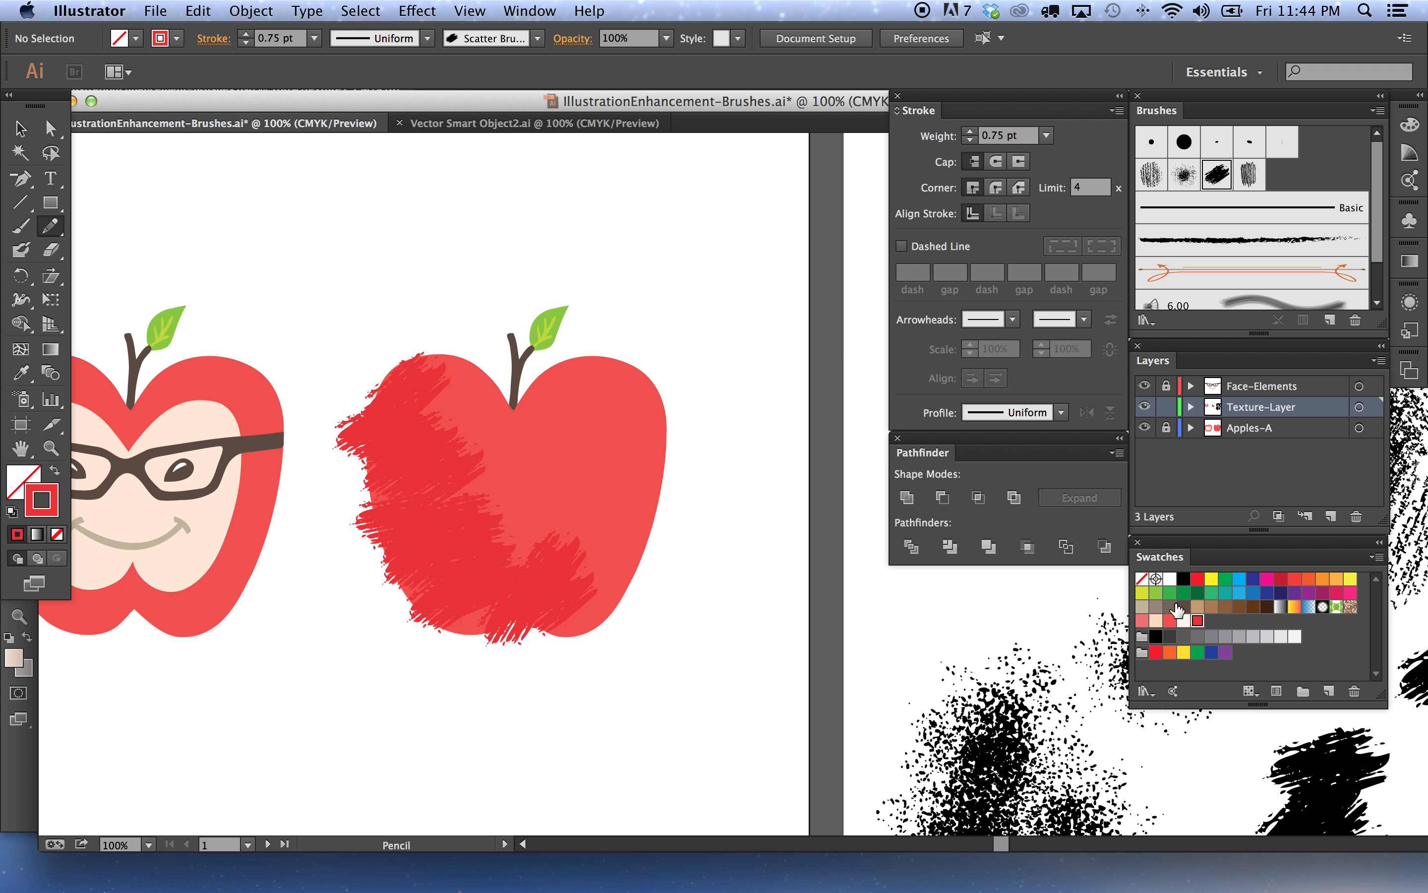
left_click(1143, 620)
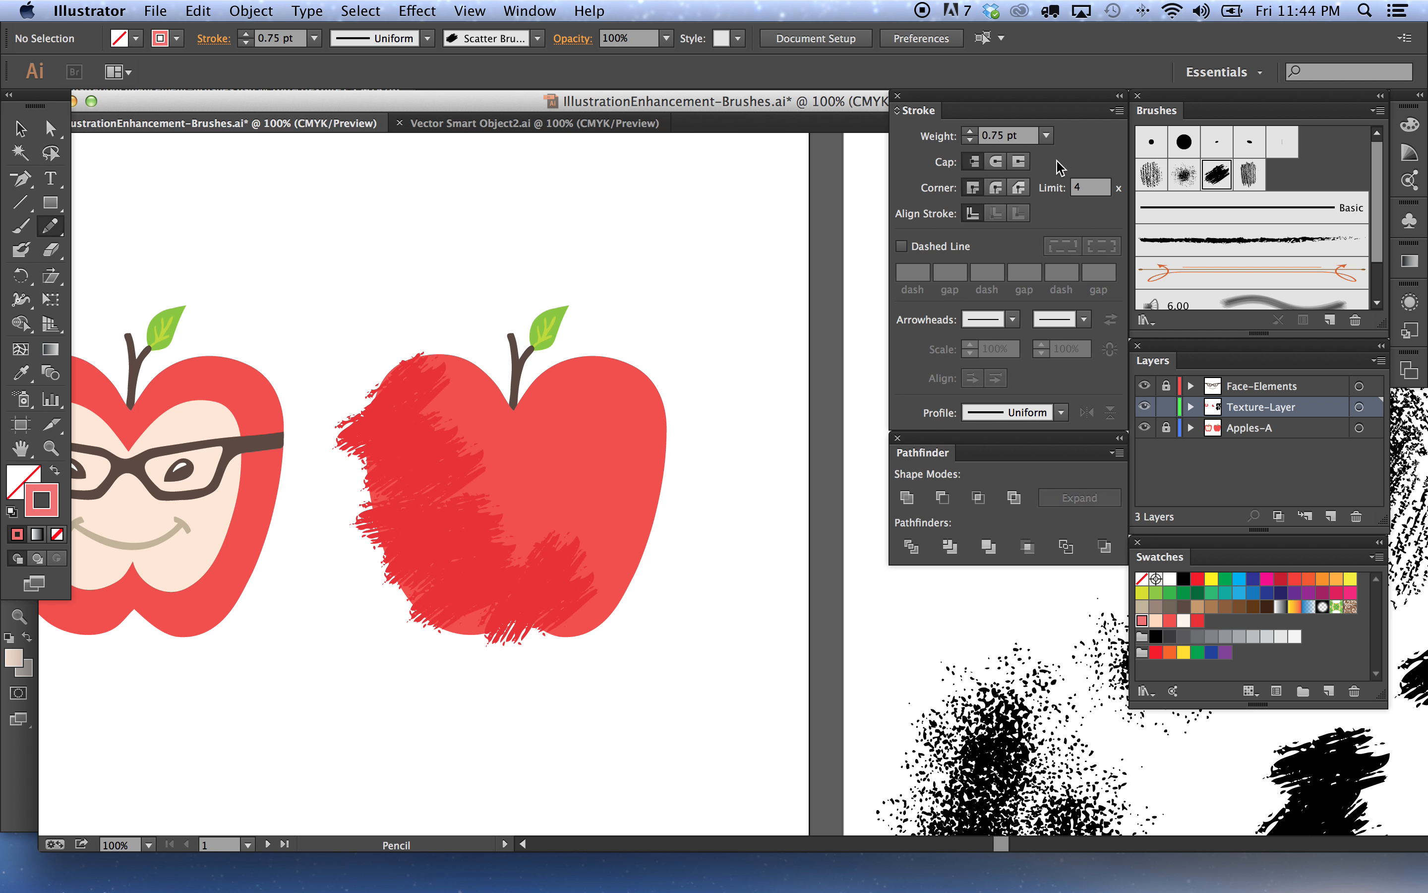
left_click(1151, 174)
mouse_move(402, 434)
left_mouse_down()
mouse_move(451, 409)
mouse_move(487, 420)
mouse_move(537, 492)
mouse_move(617, 555)
mouse_move(585, 481)
left_mouse_up()
left_click_drag(507, 455, 506, 453)
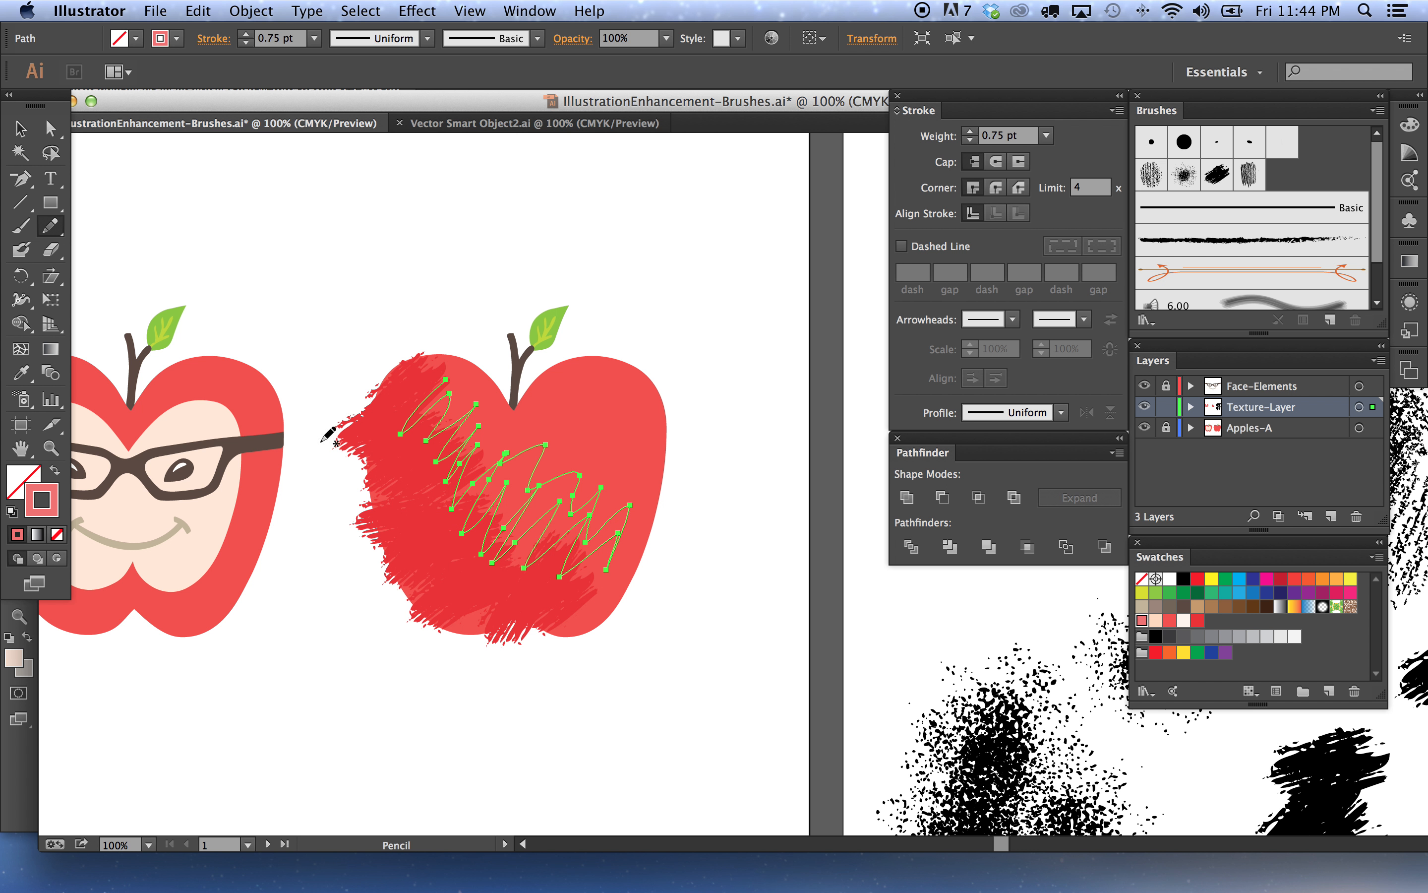
Apply the grainy scatter brush to the zigzag path and set its stroke weight to 0.75 pt
left_click(1151, 173)
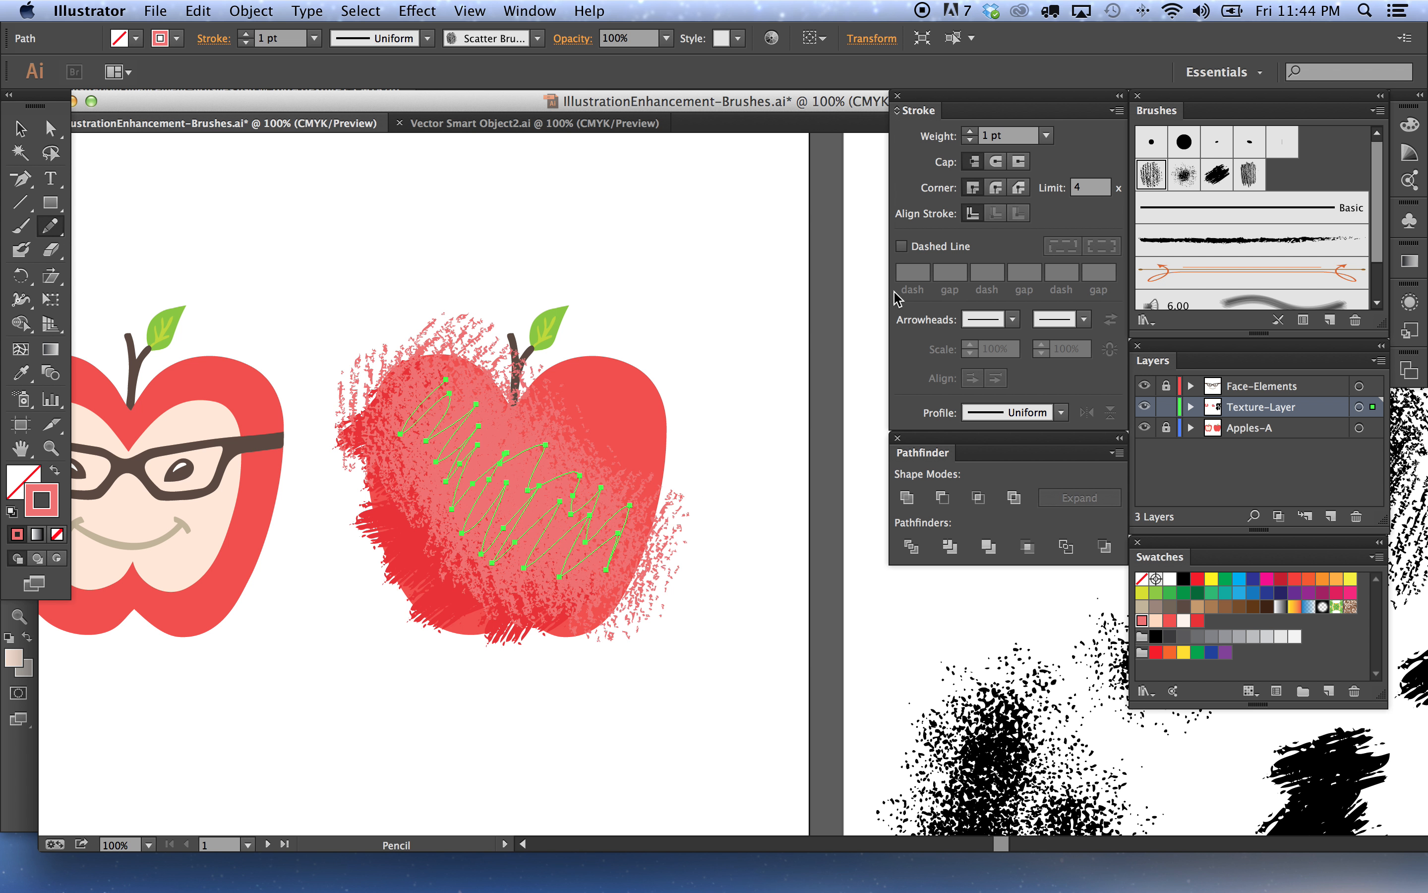
left_click(938, 136)
type("0.75")
key("Return")
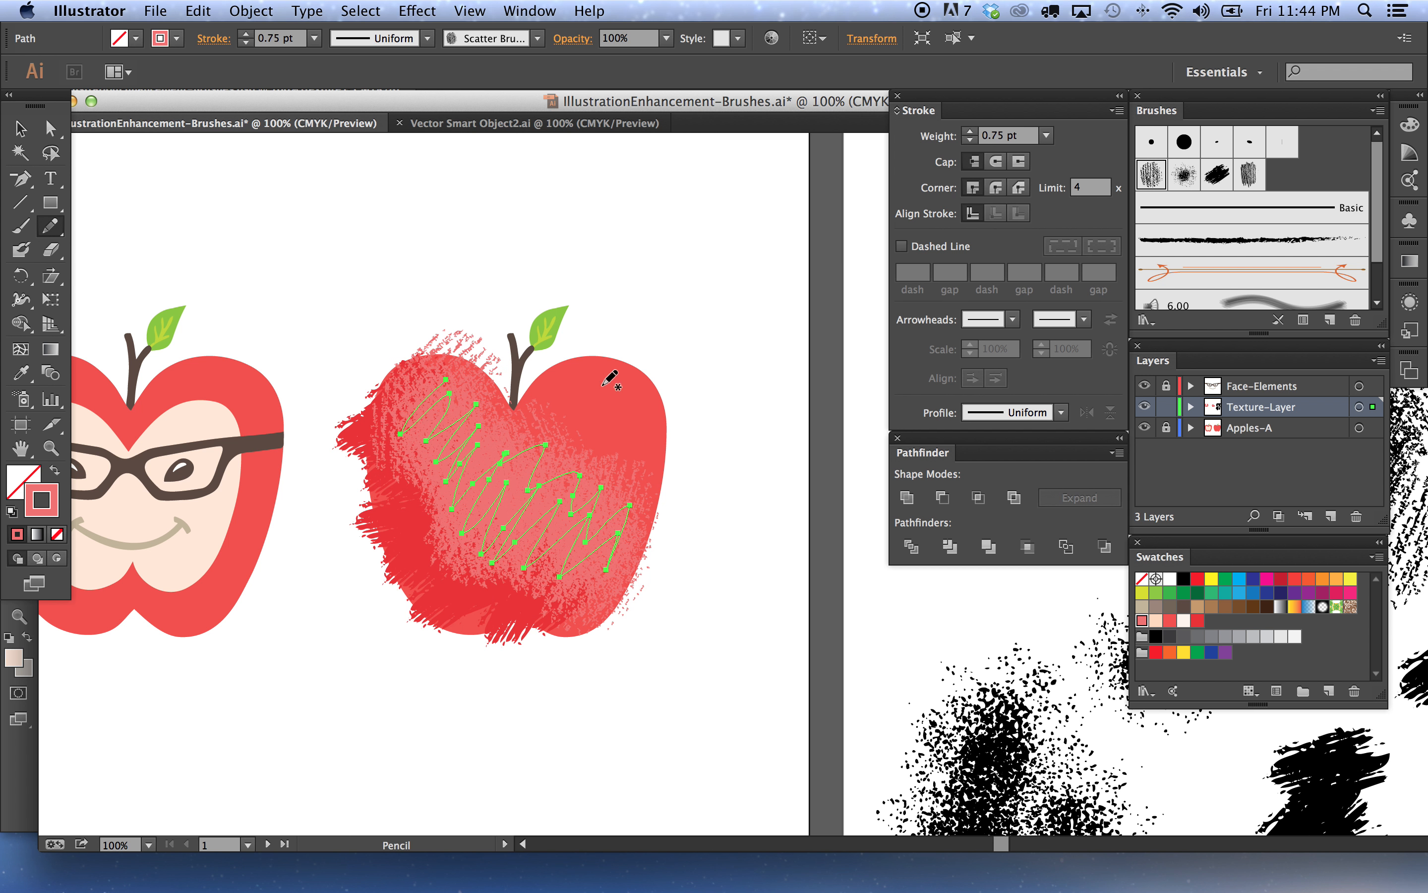
Paste the new brush path into Photoshop as a smart object
left_click(21, 128)
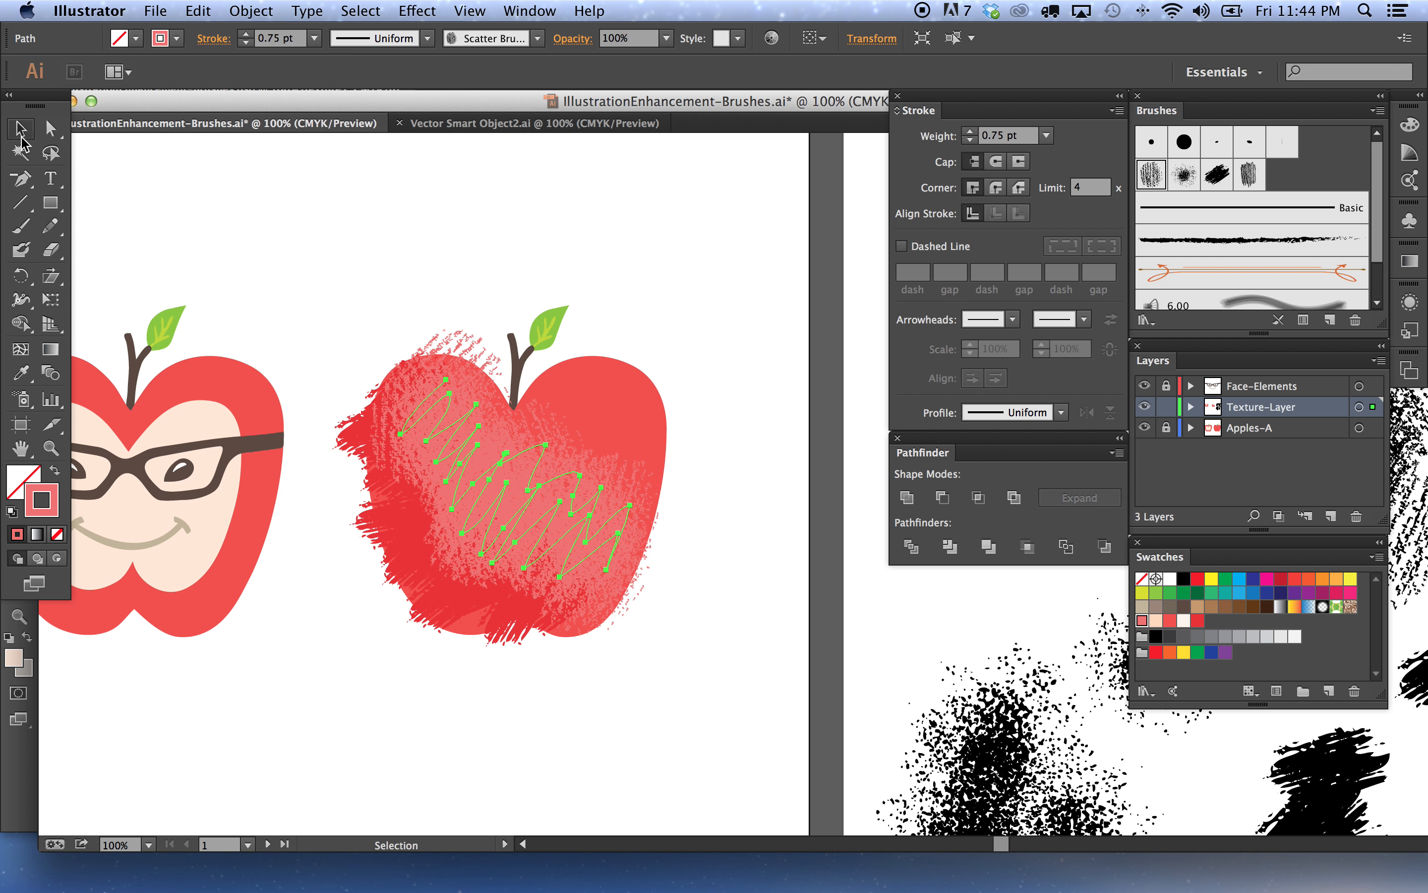
mouse_move(397, 889)
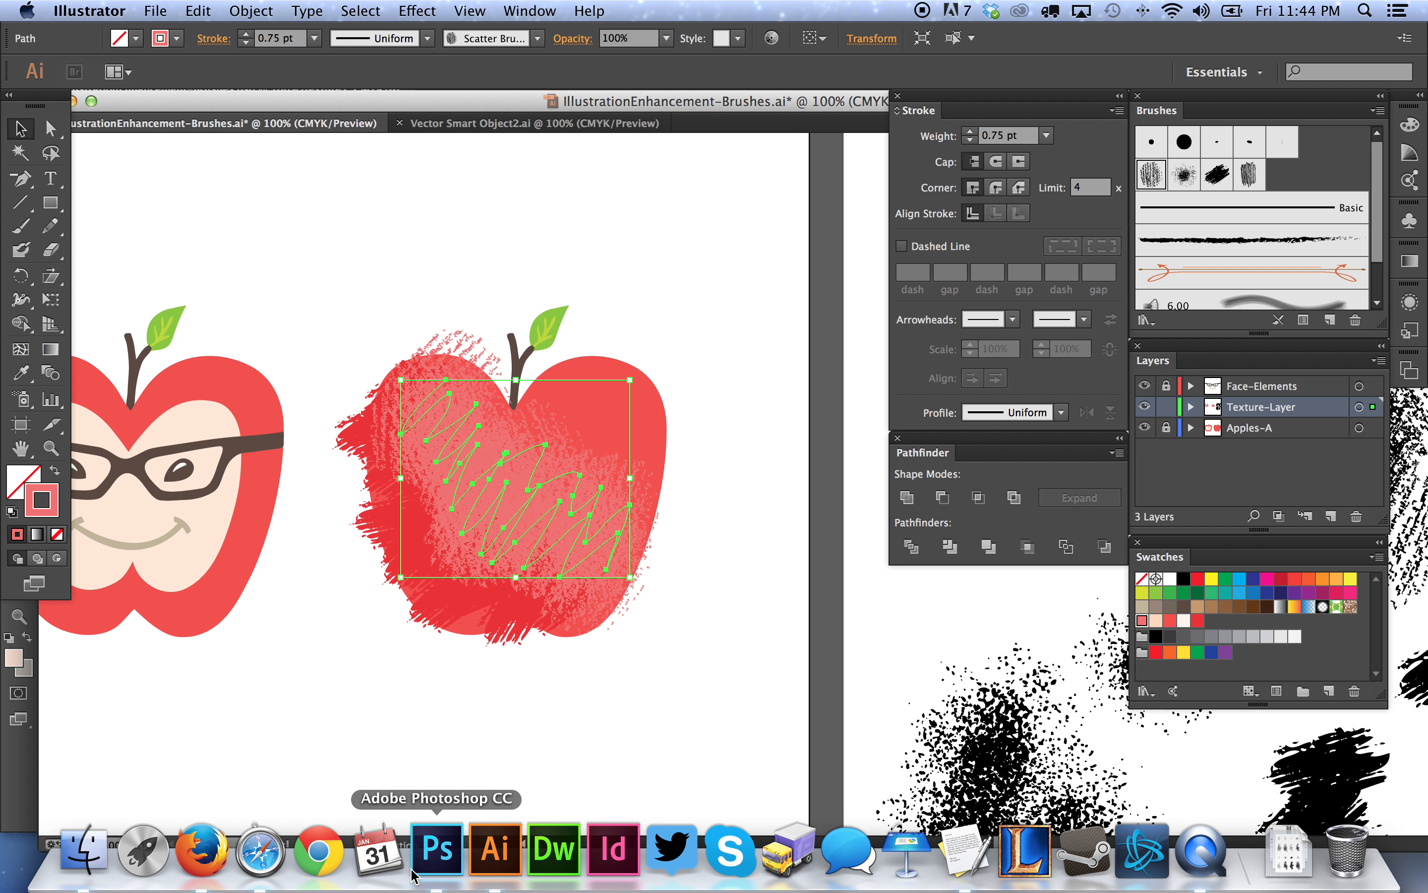
left_click(444, 853)
key("super+v")
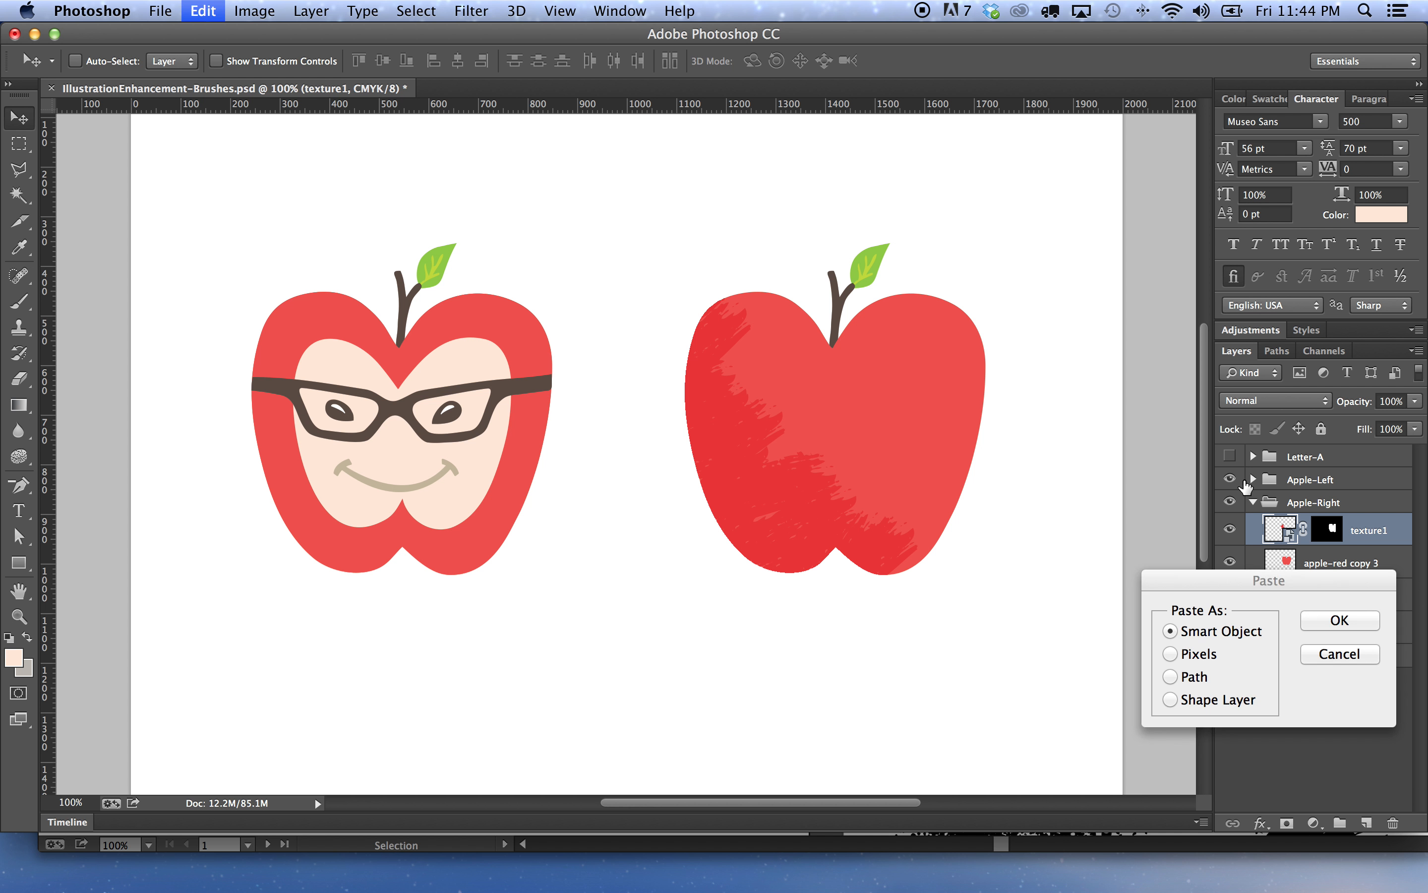
left_click(1327, 620)
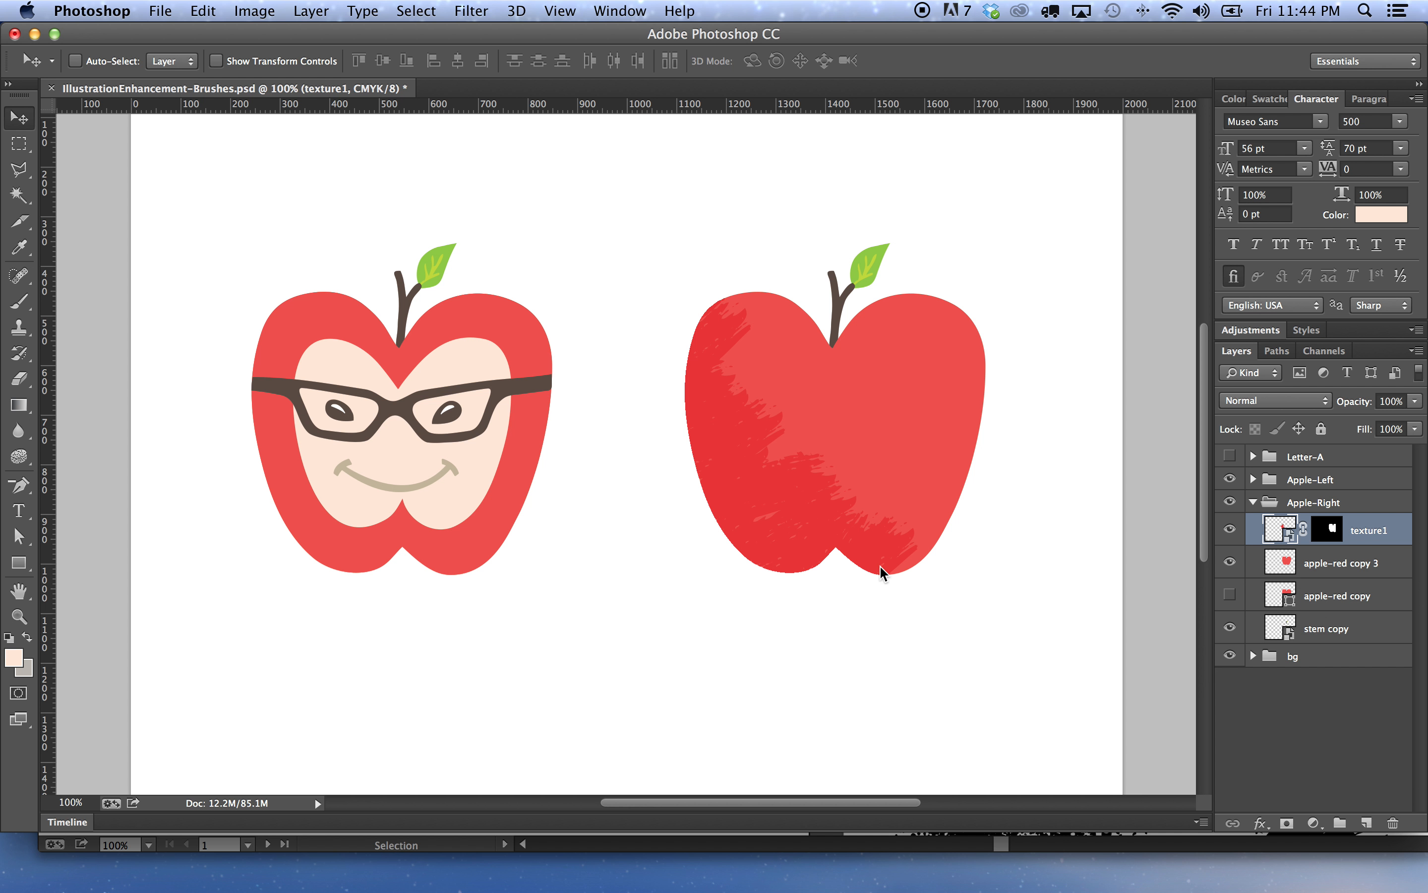
Scale the pasted smart object proportionally to 200% and move it over the right part of the apple
left_click(359, 60)
left_click(319, 60)
type("200")
key("Return")
left_click_drag(696, 506, 929, 483)
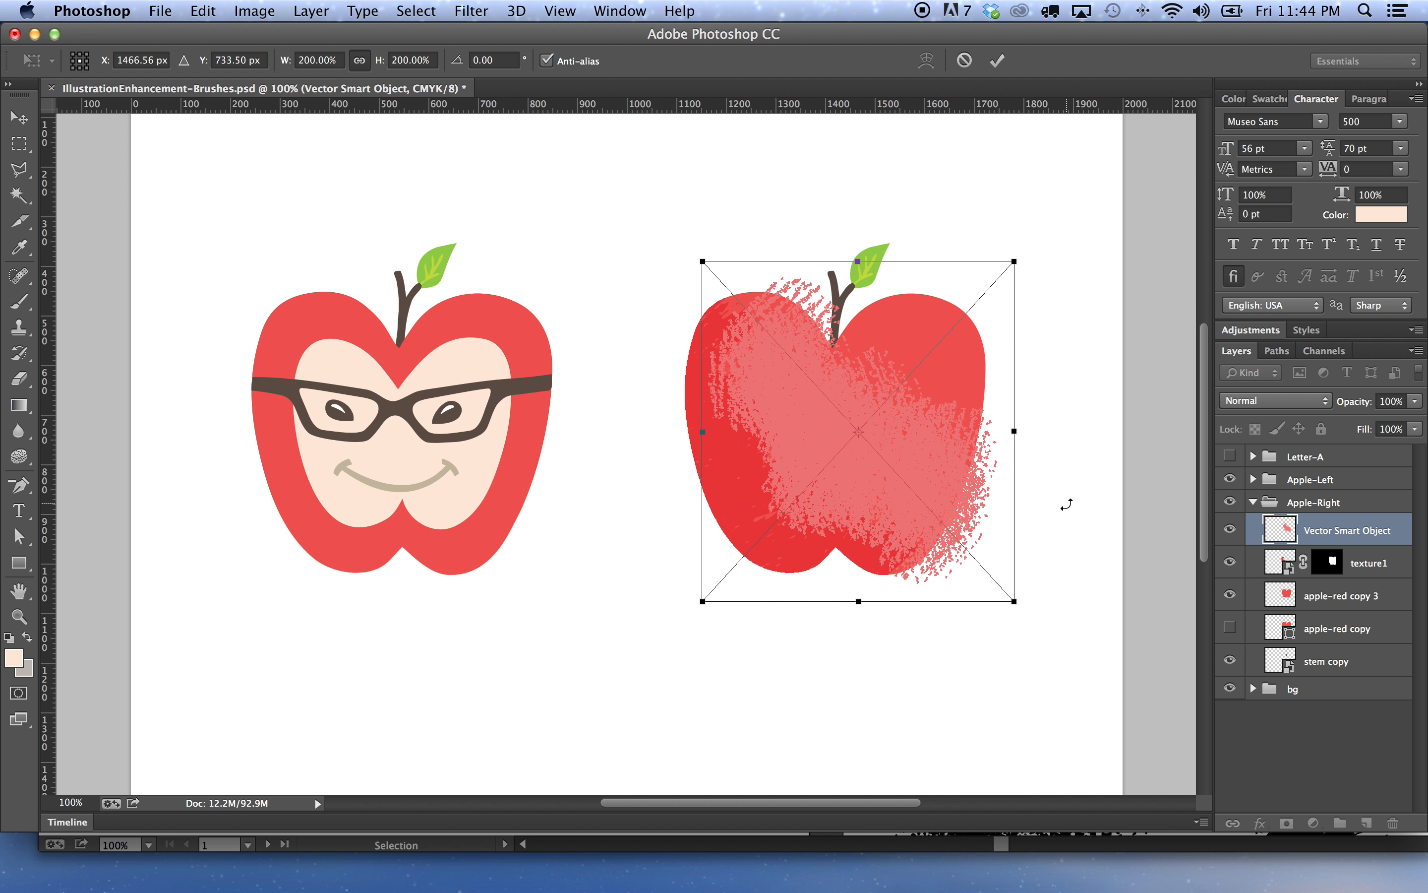
key("Return")
Move the new smart object layer below texture1 and rename it texture2
left_click_drag(1394, 539, 1357, 566)
double_click(1340, 562)
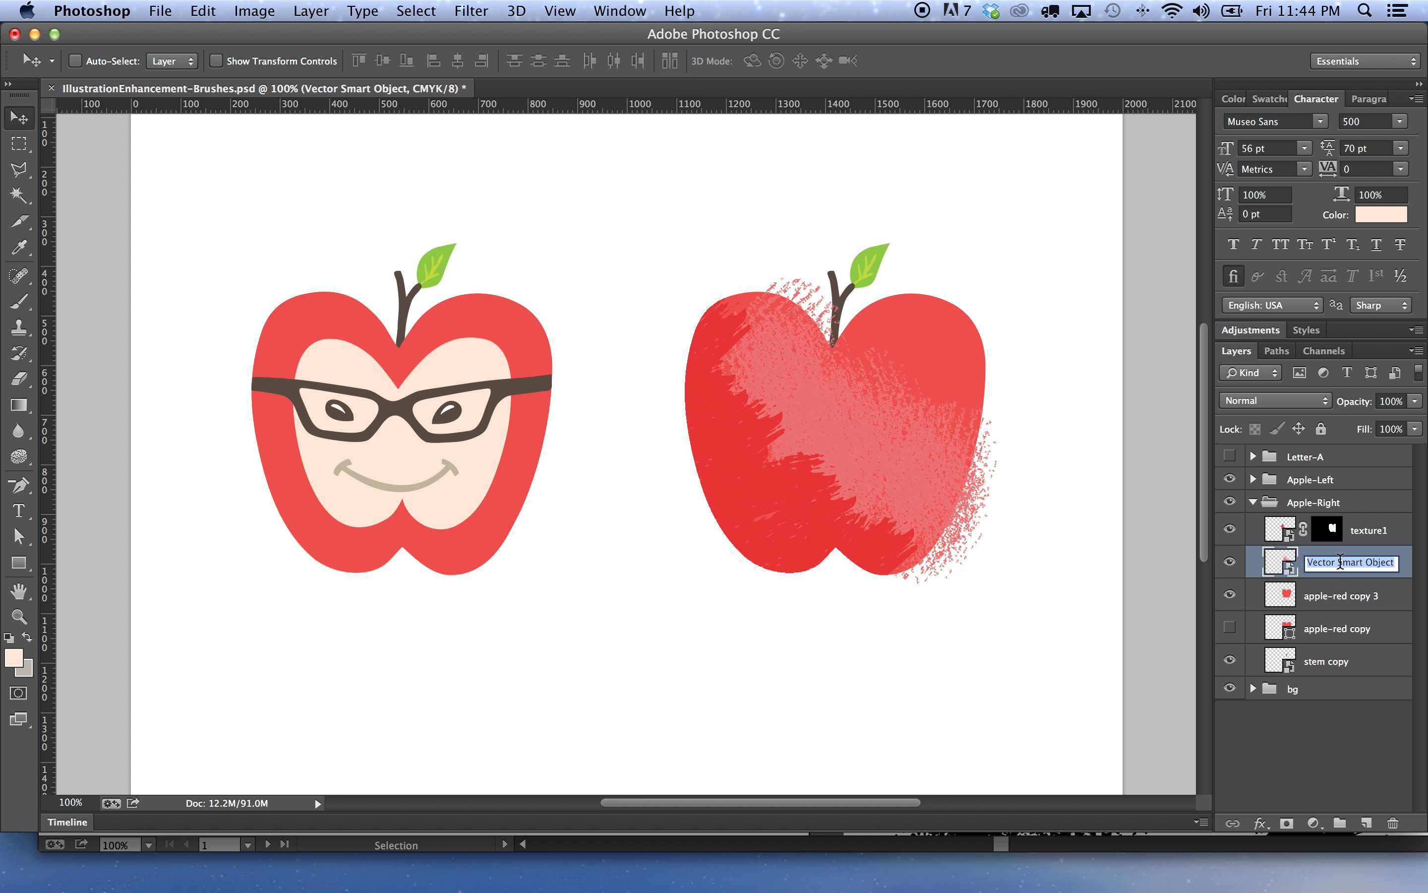
type("texture2")
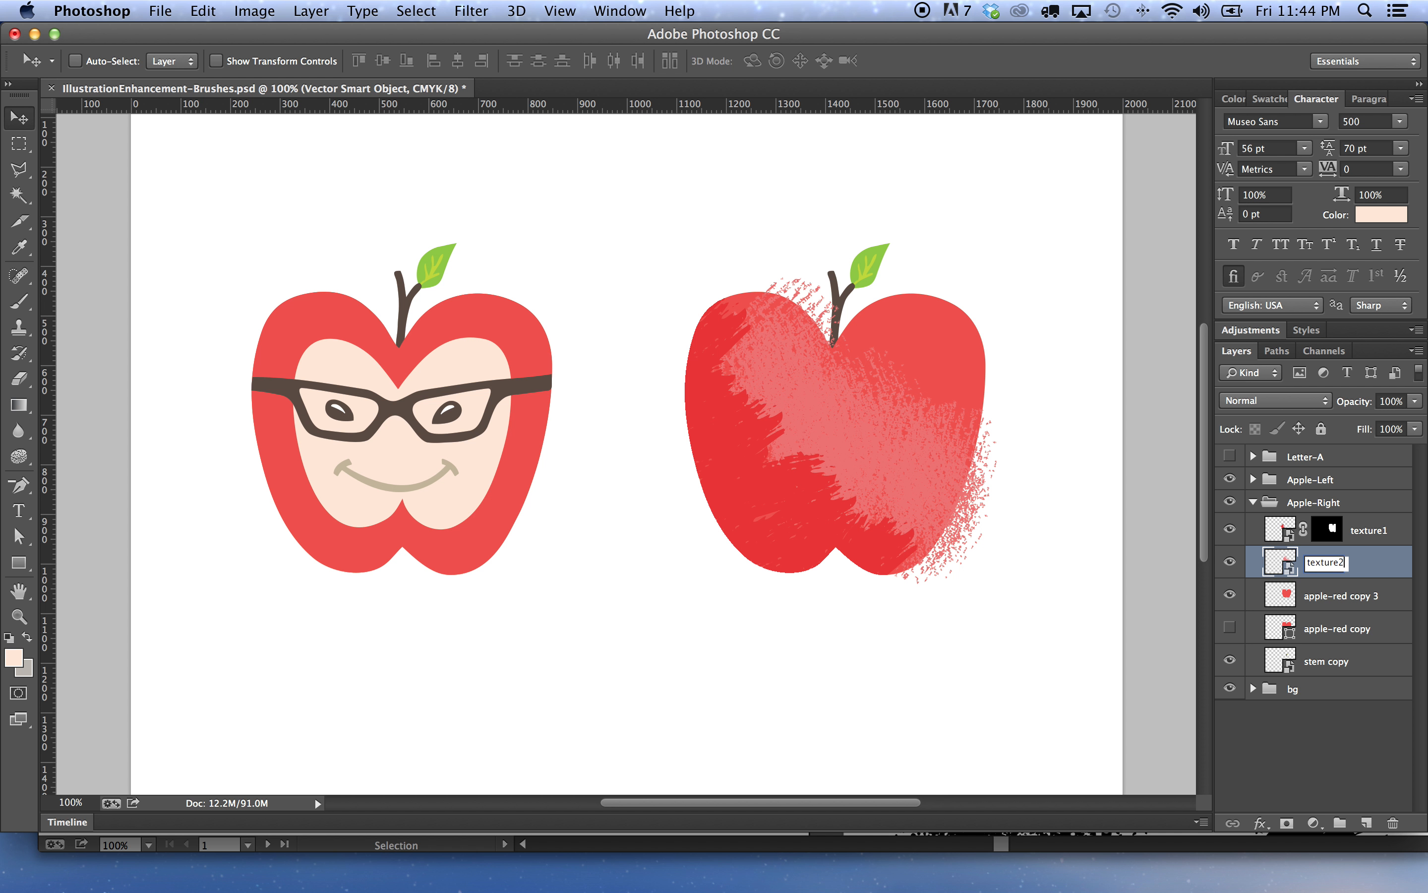
key("Return")
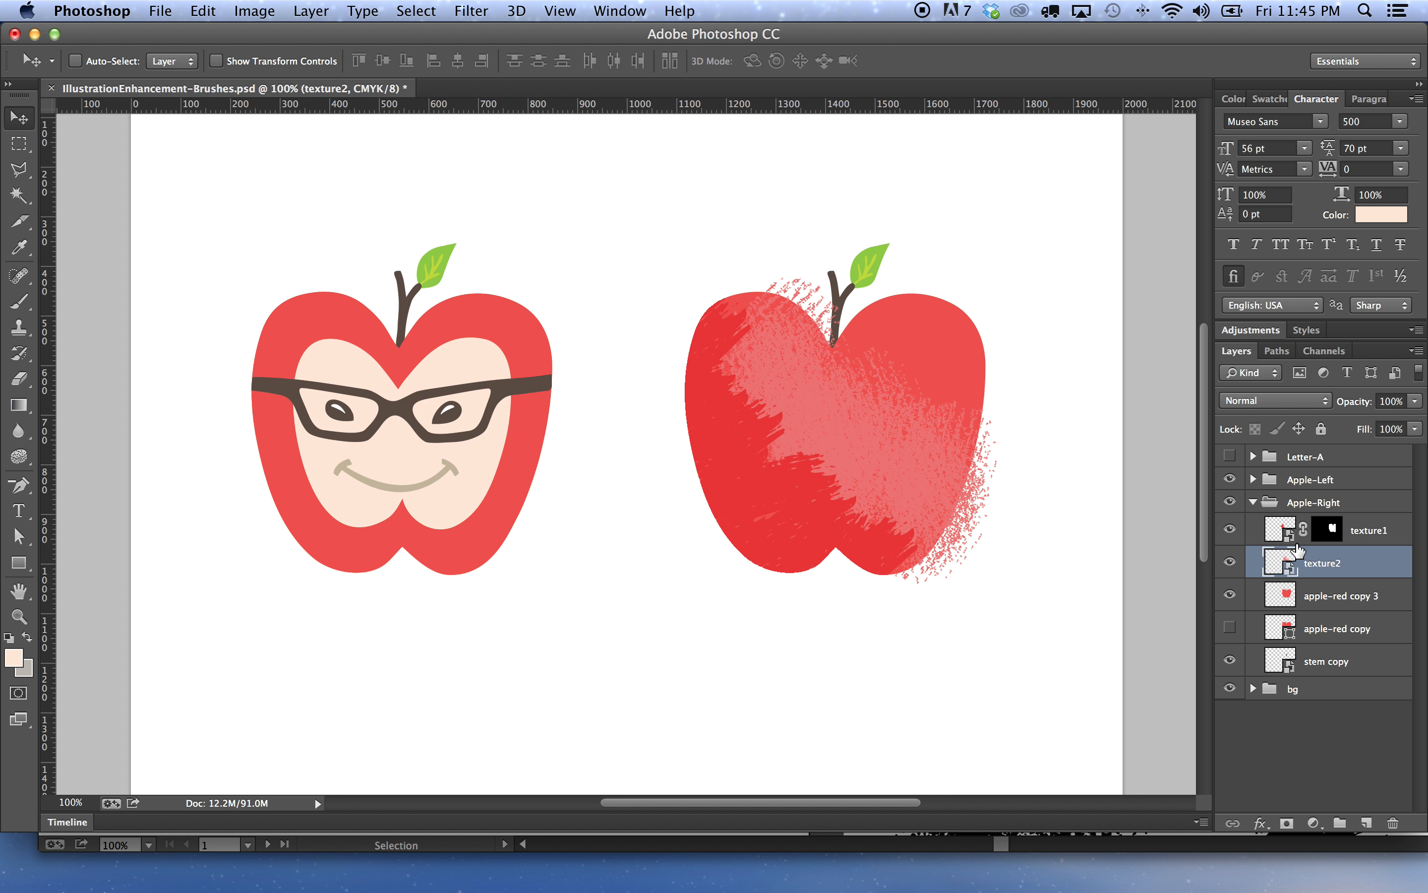
Try to drag texture1's layer mask onto the texture2 layer
left_click(1304, 531)
left_click_drag(1326, 538, 1328, 565)
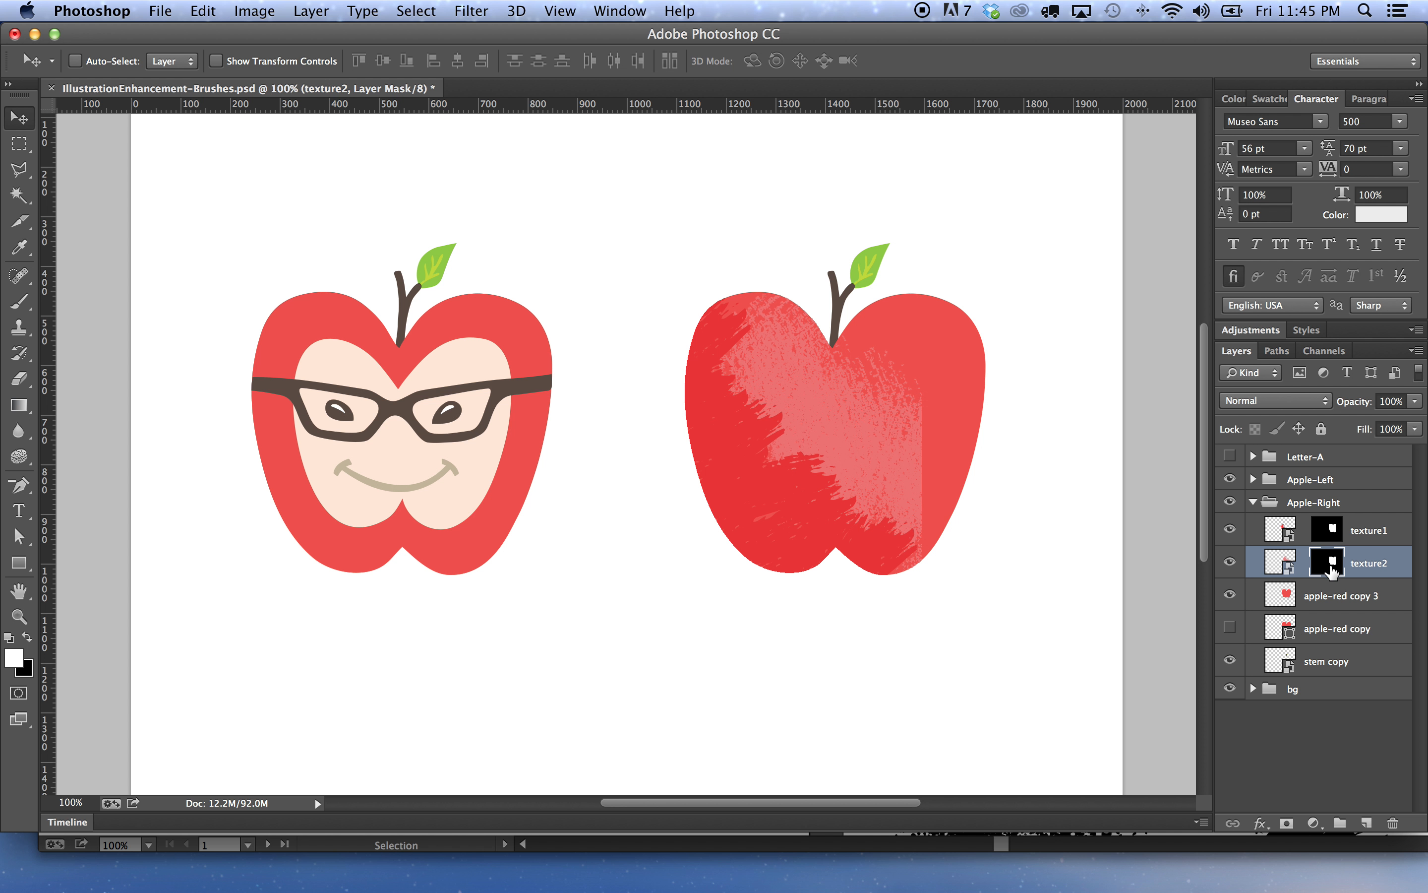
key("super+z")
Magic-wand select the apple shape on apple-red copy 3 and add a layer mask to texture2 from it
left_click(1328, 598)
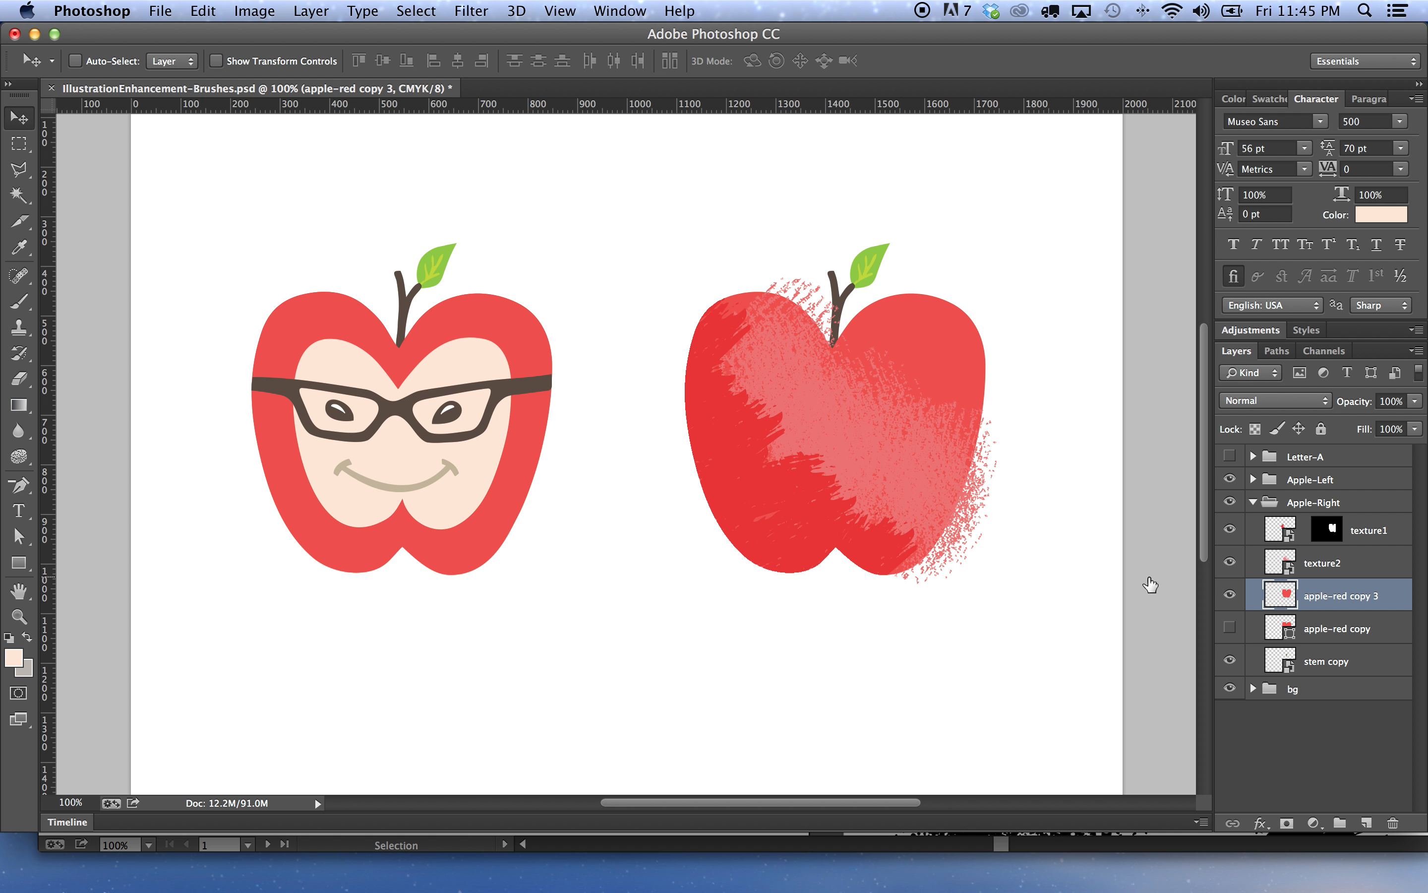
left_click(18, 194)
left_click(968, 354)
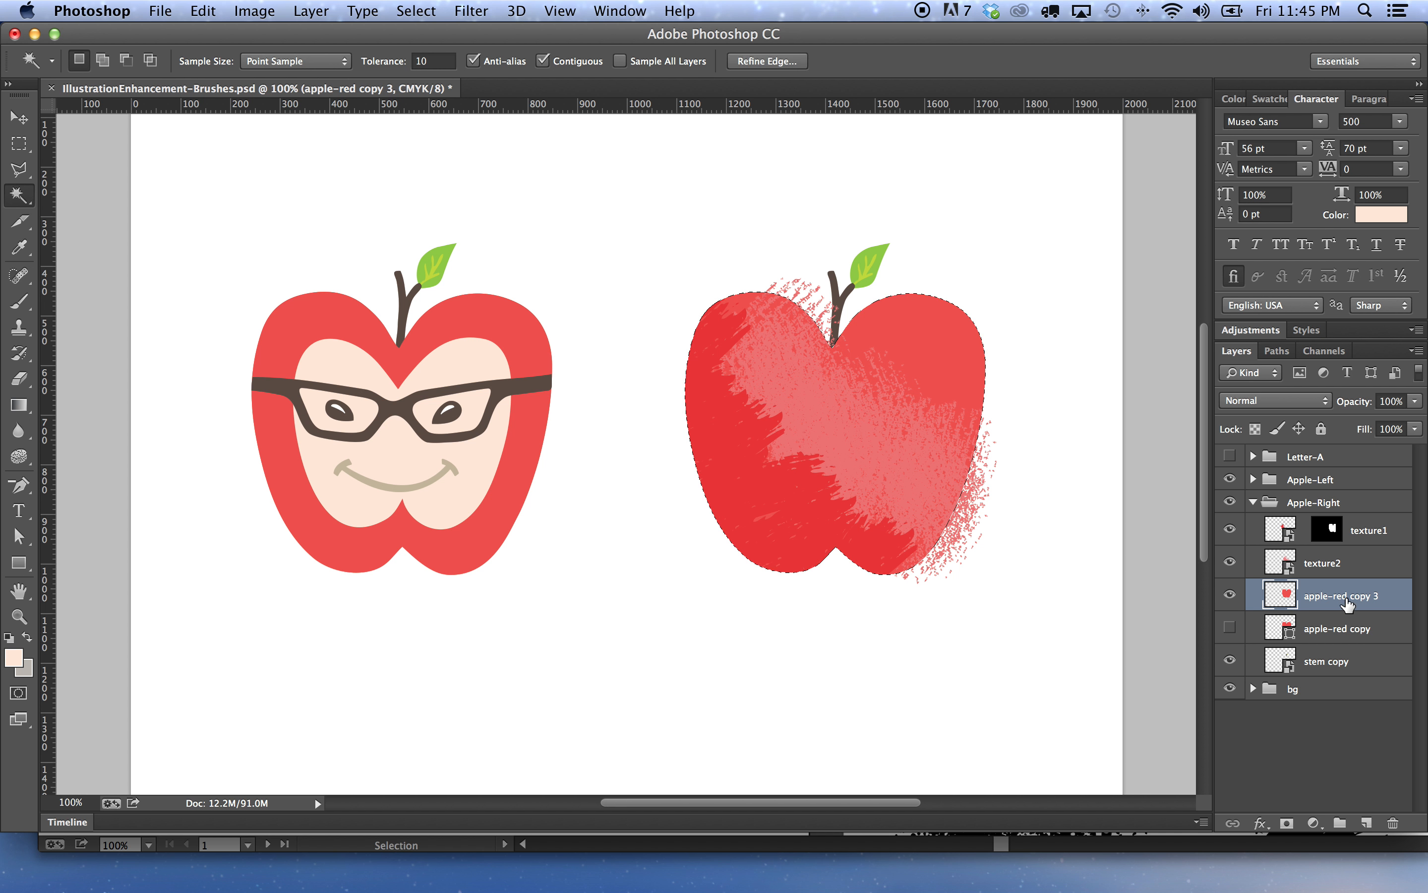
left_click(1310, 558)
left_click(1287, 823)
left_click_drag(1327, 561, 1328, 536)
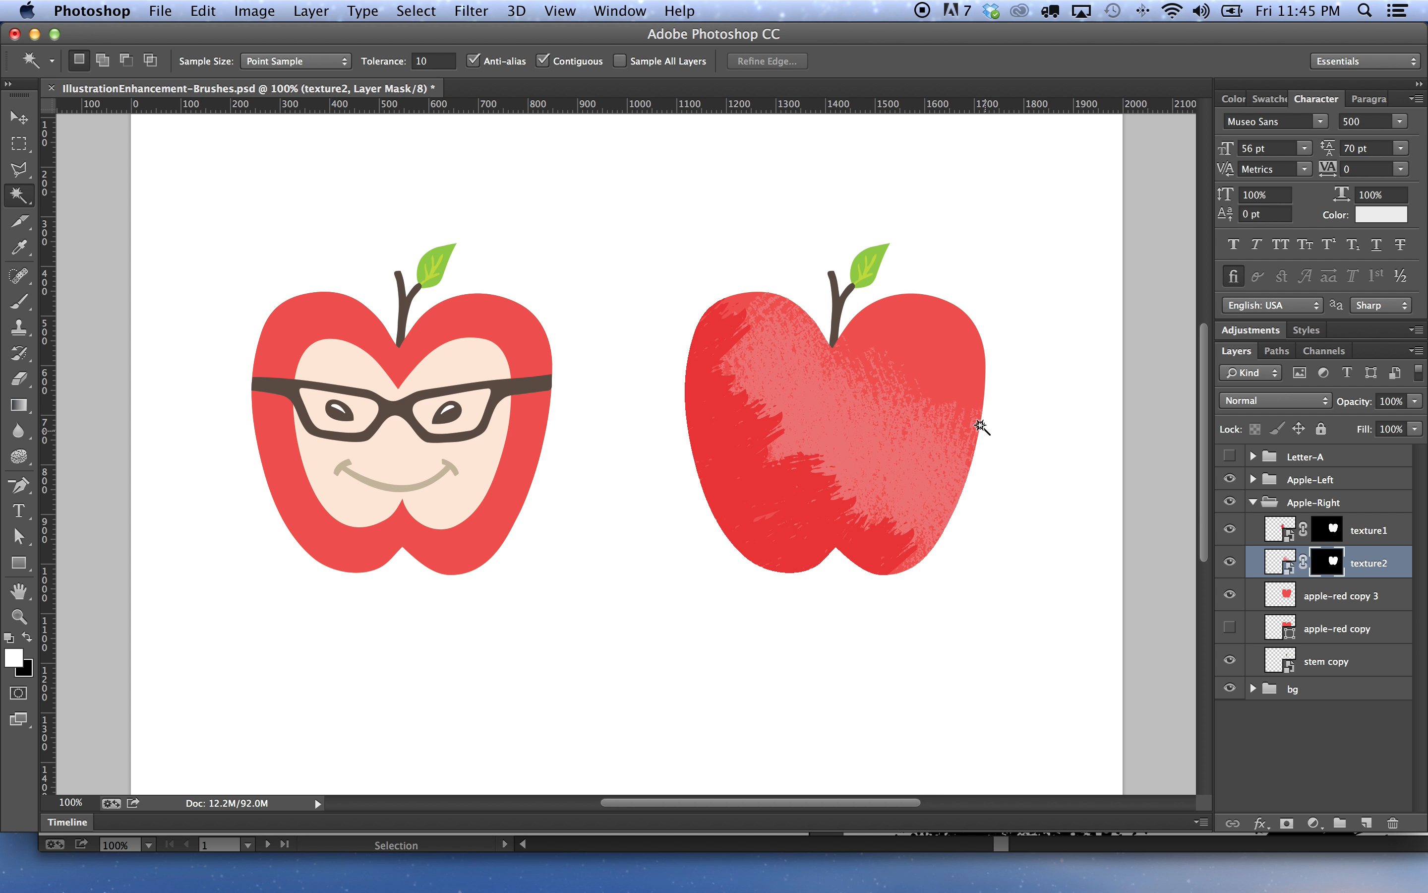
left_click(18, 117)
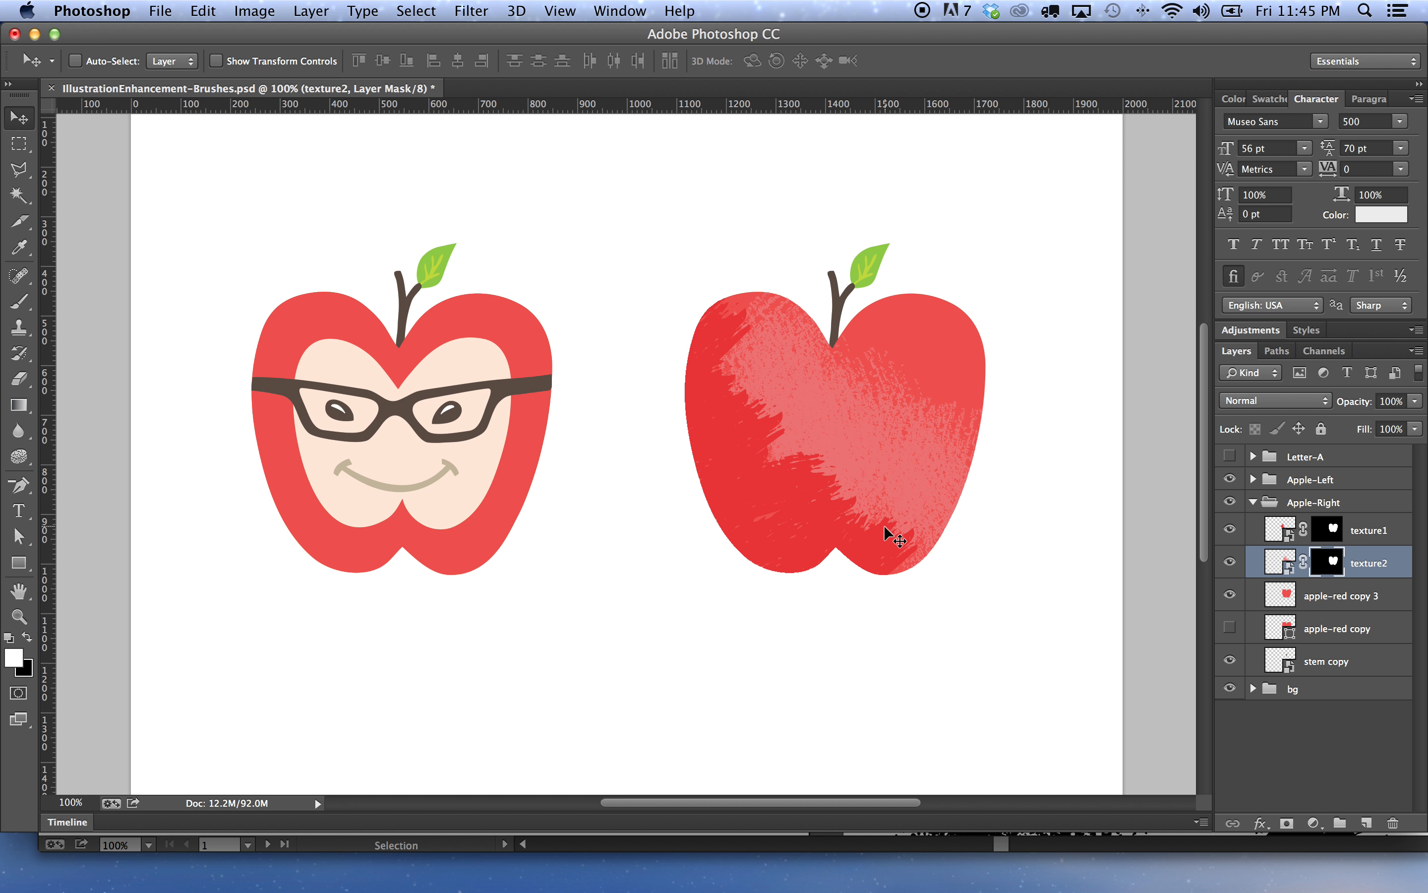
Lower the texture1 layer's opacity to about 50%
left_click(1364, 532)
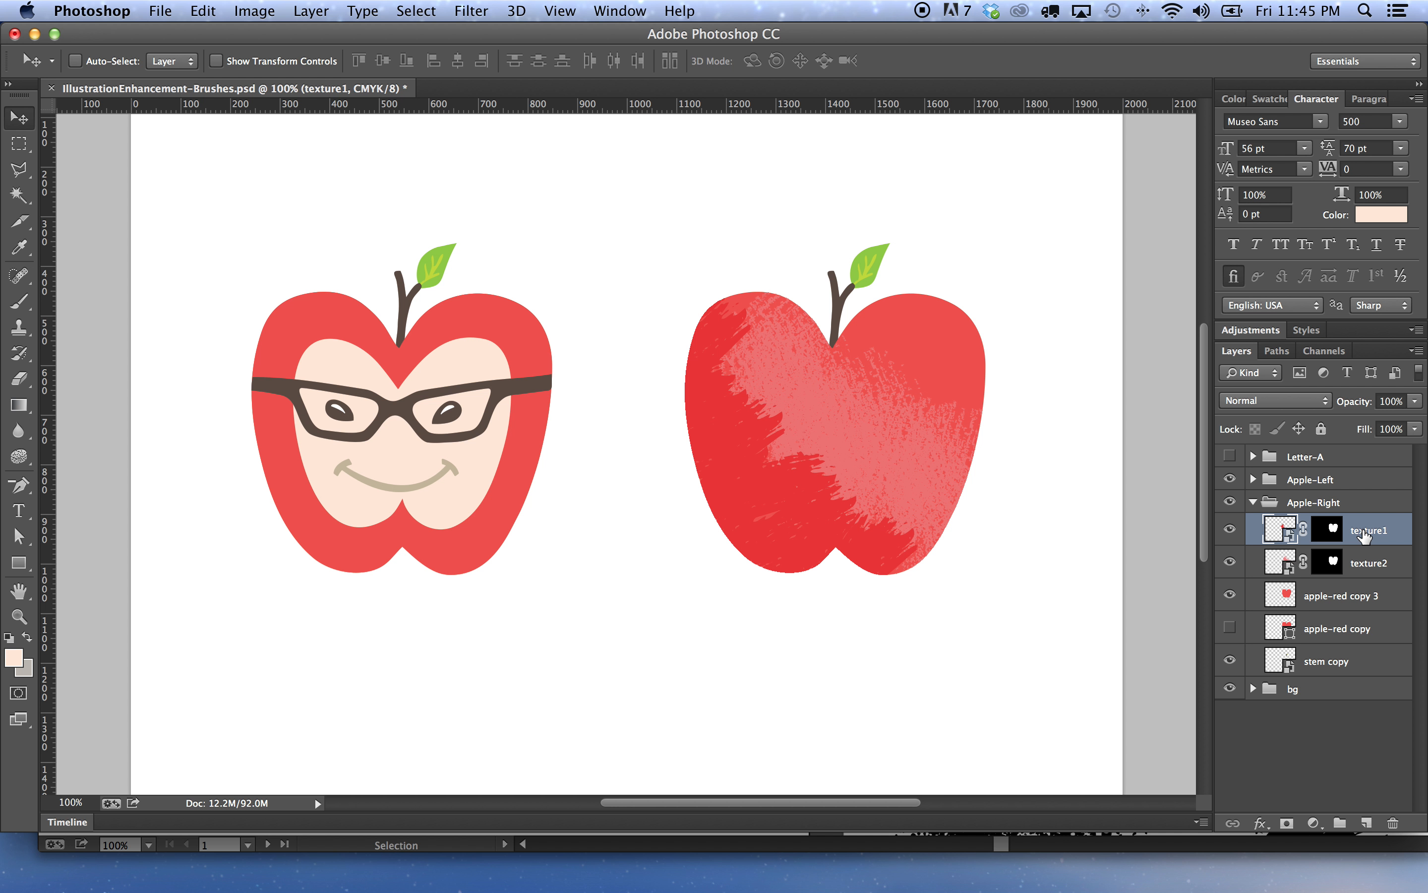
key("5")
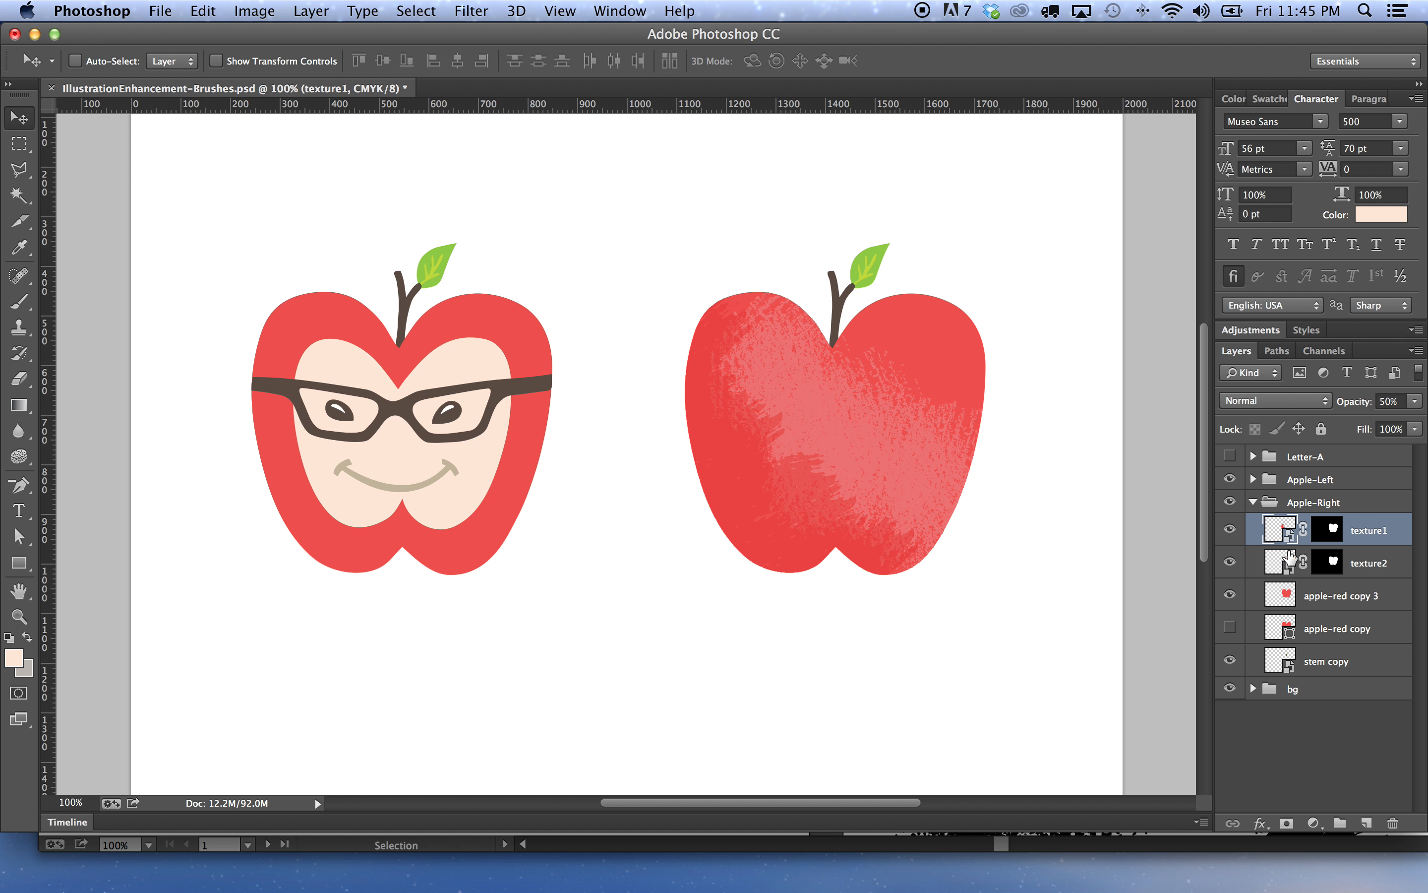
left_click(1416, 401)
left_click_drag(1368, 420, 1353, 421)
left_click(1413, 404)
Set the texture2 layer's opacity to 82% and save the document
left_click(1368, 564)
left_click(1416, 401)
left_click_drag(1419, 420, 1401, 430)
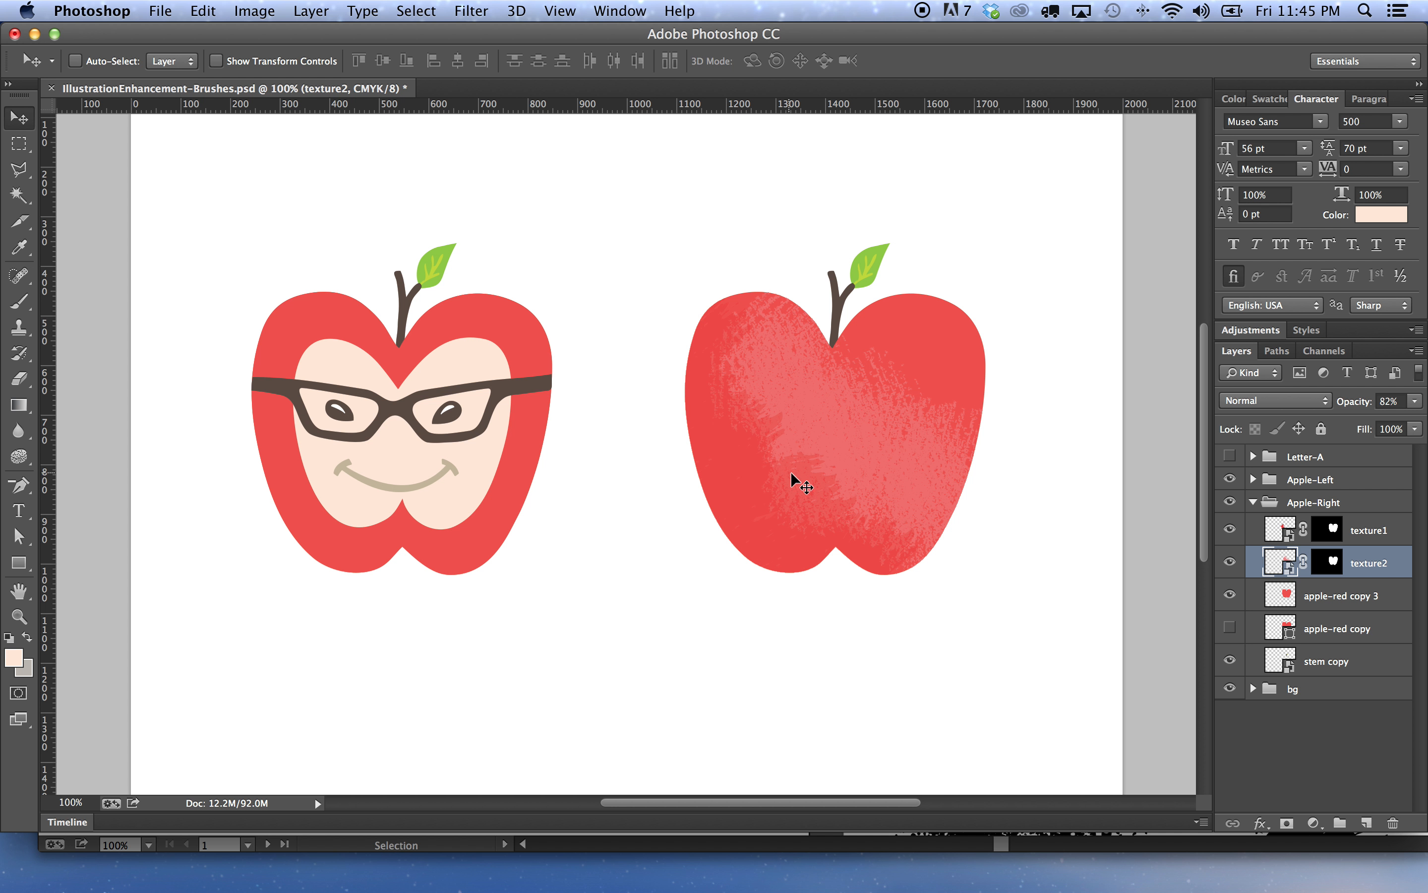
key("super+s")
Switch to Illustrator and select the textured brush stroke surrounding the left apple's face
left_click(495, 849)
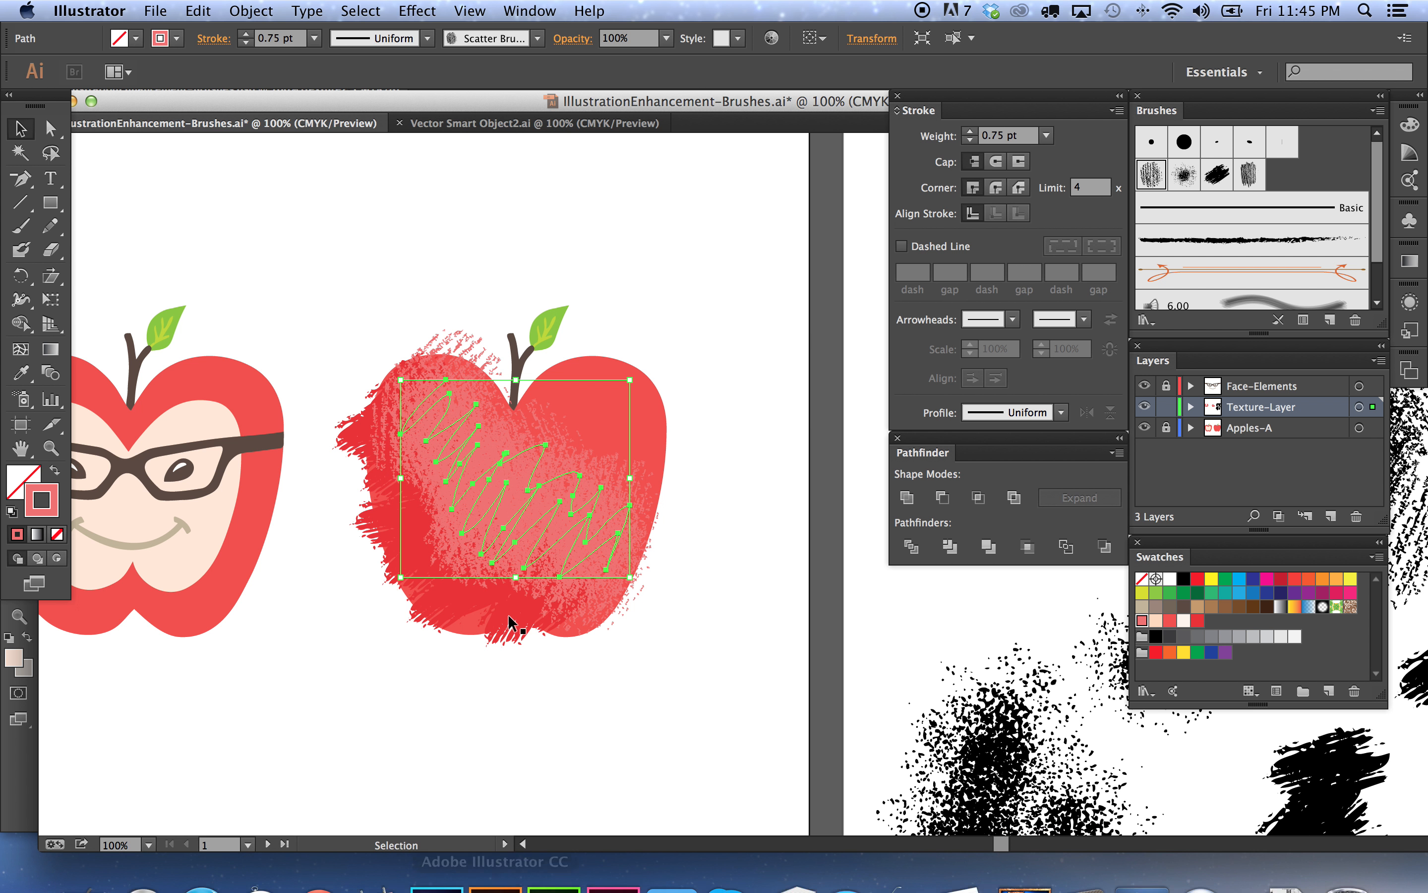
left_click(666, 669)
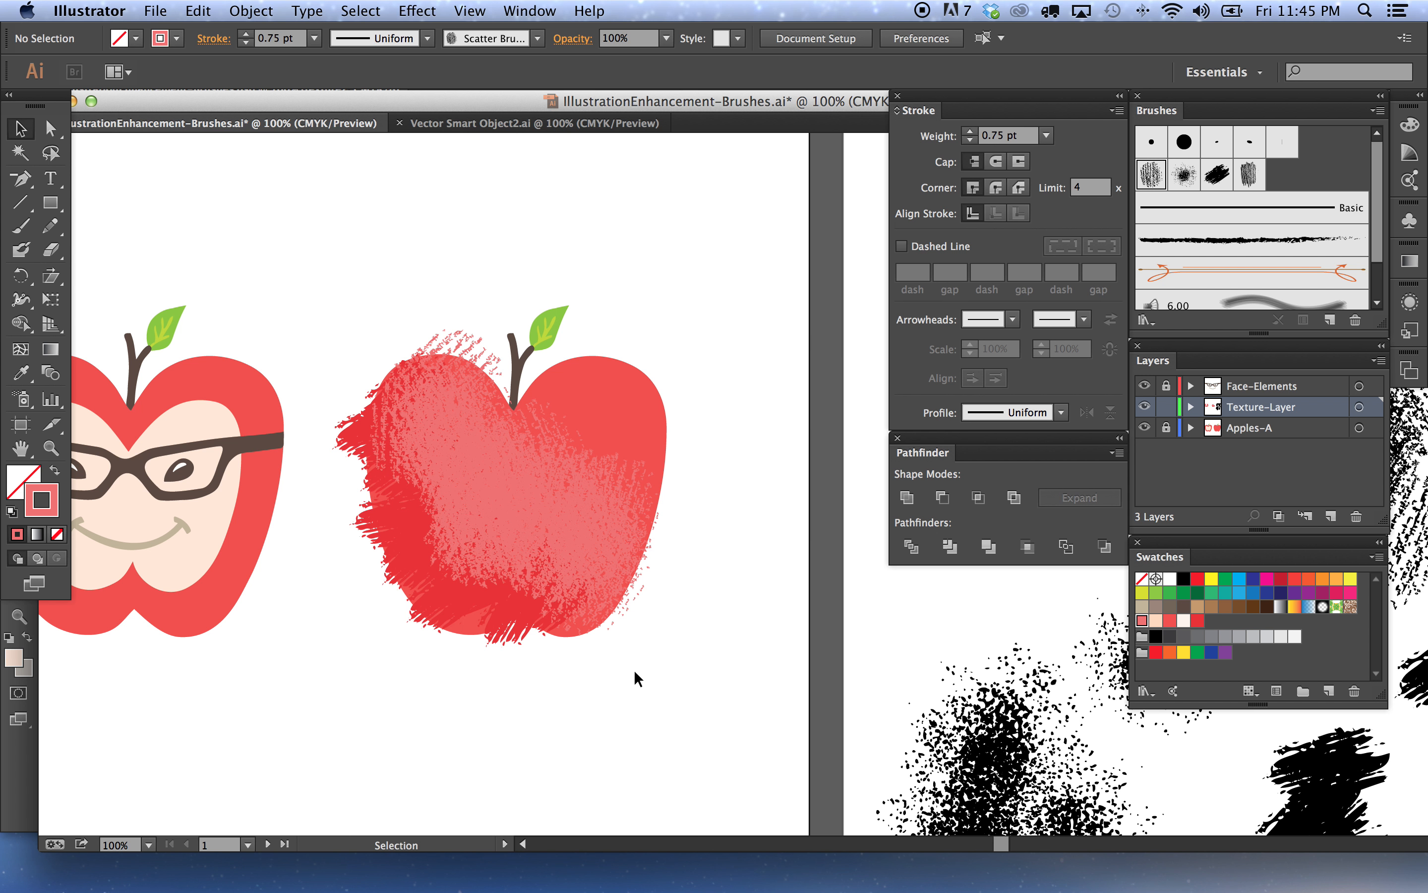
key("space")
left_click_drag(293, 653, 494, 660)
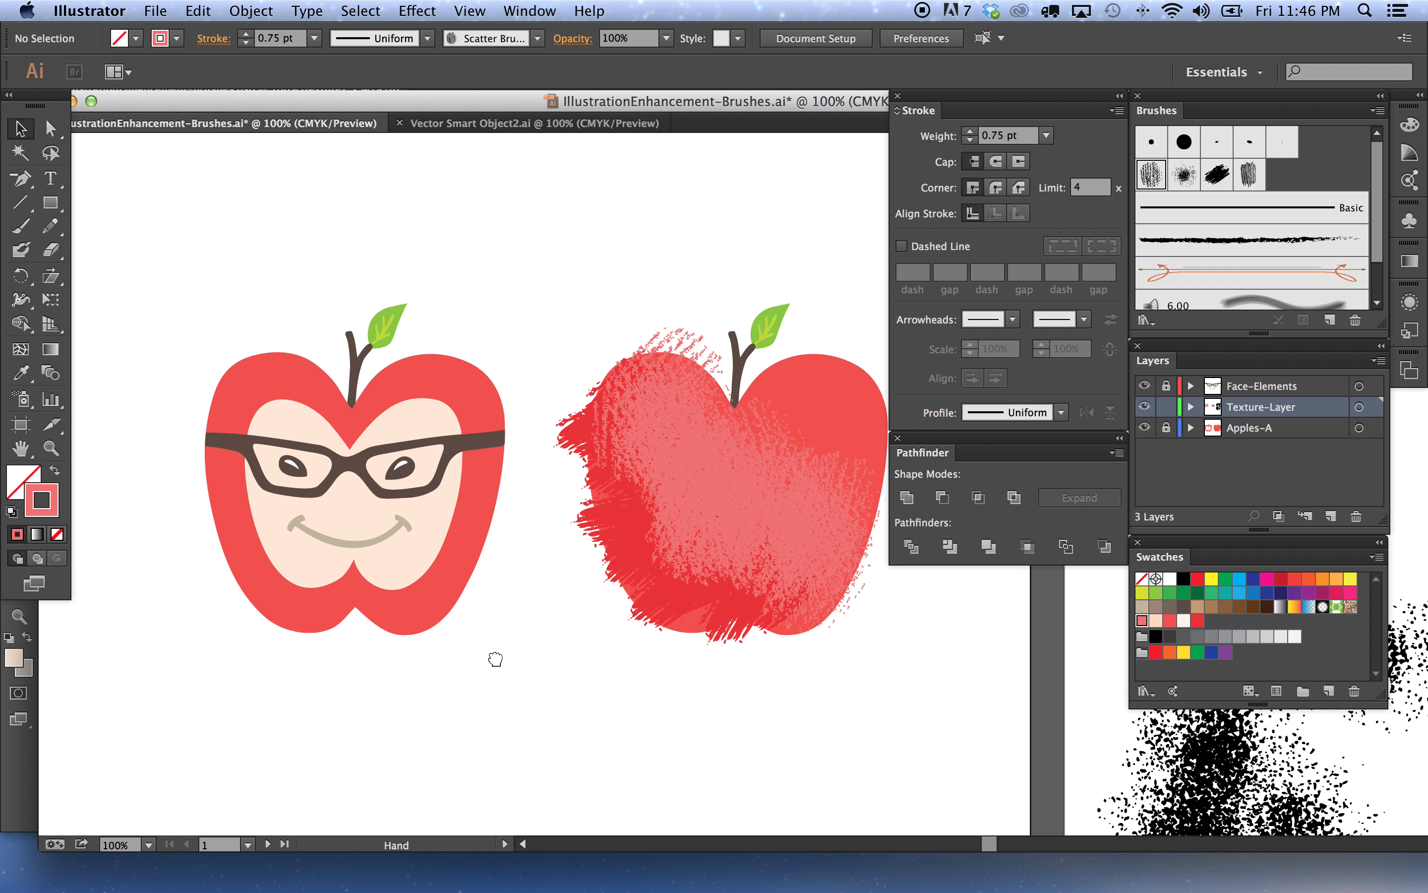
left_click_drag(307, 629, 424, 596)
left_click_drag(325, 558, 534, 560)
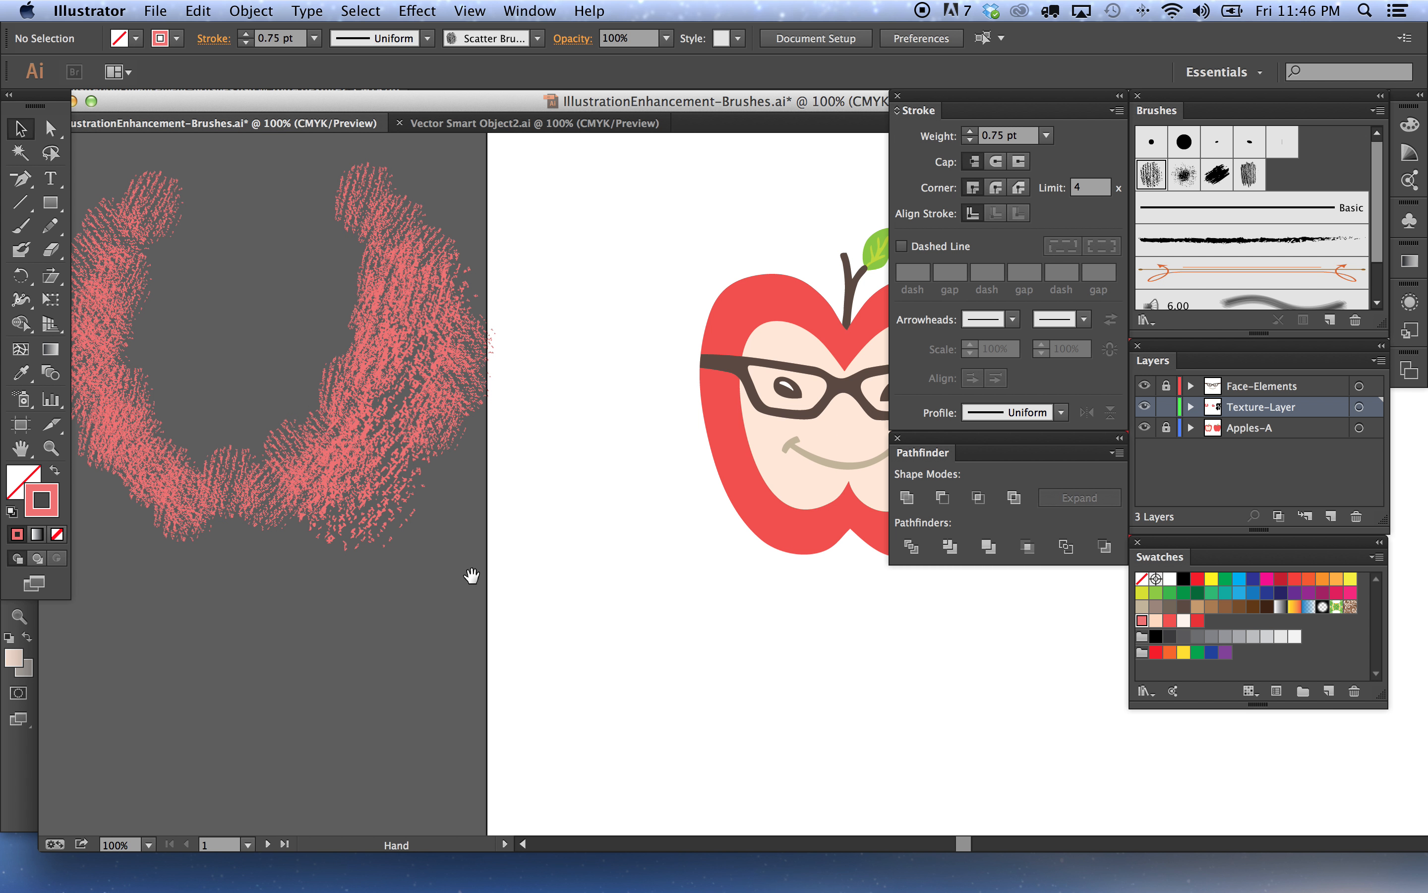
left_click_drag(470, 576, 556, 576)
left_click(182, 271)
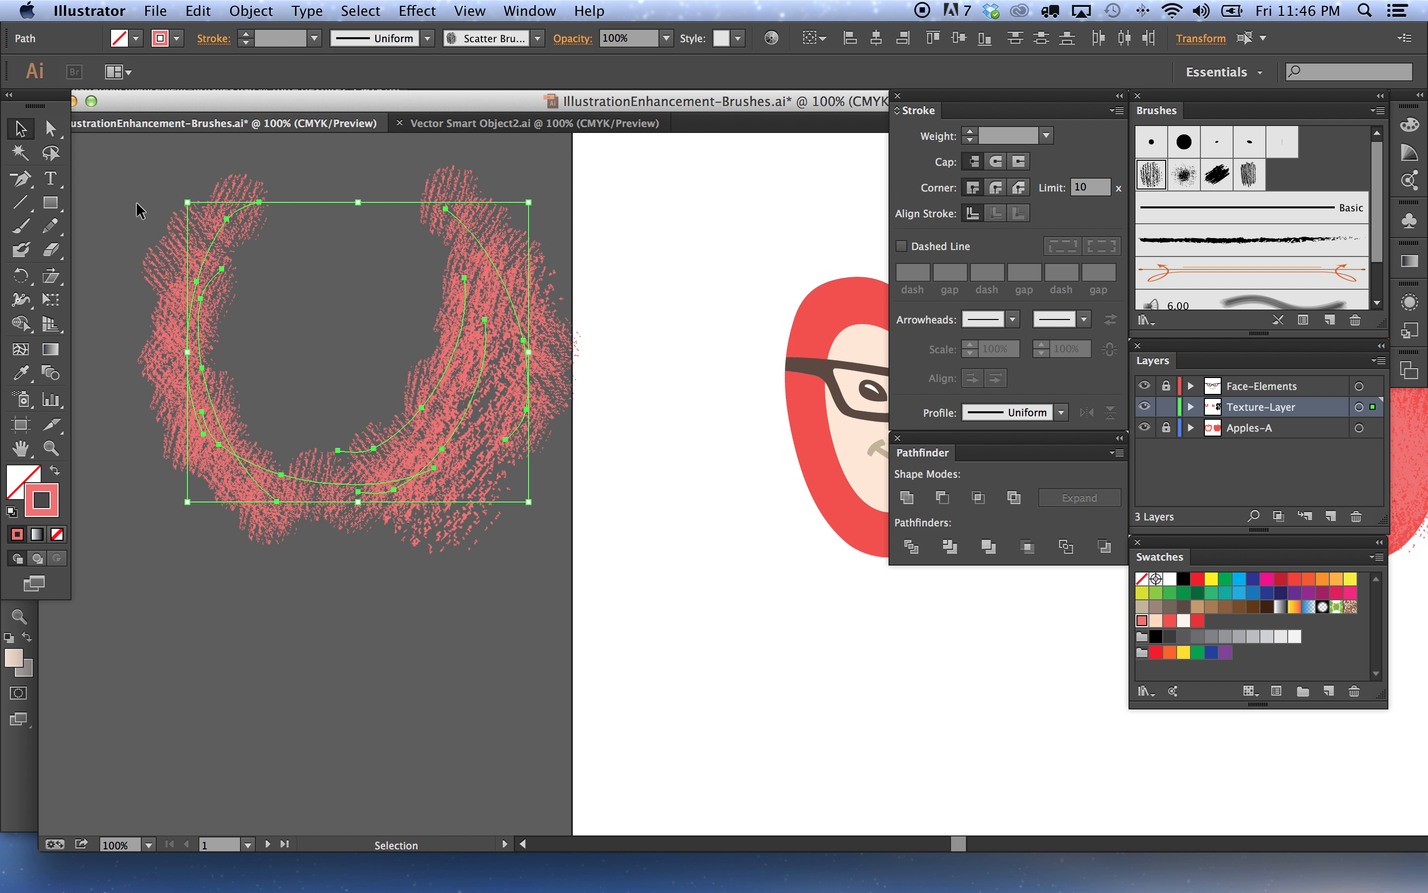
Expand the appearance of the selected textured brush stroke around the left apple
left_click_drag(477, 378, 710, 422)
mouse_move(712, 423)
left_mouse_down()
mouse_move(254, 409)
mouse_move(540, 450)
mouse_move(589, 418)
left_mouse_up()
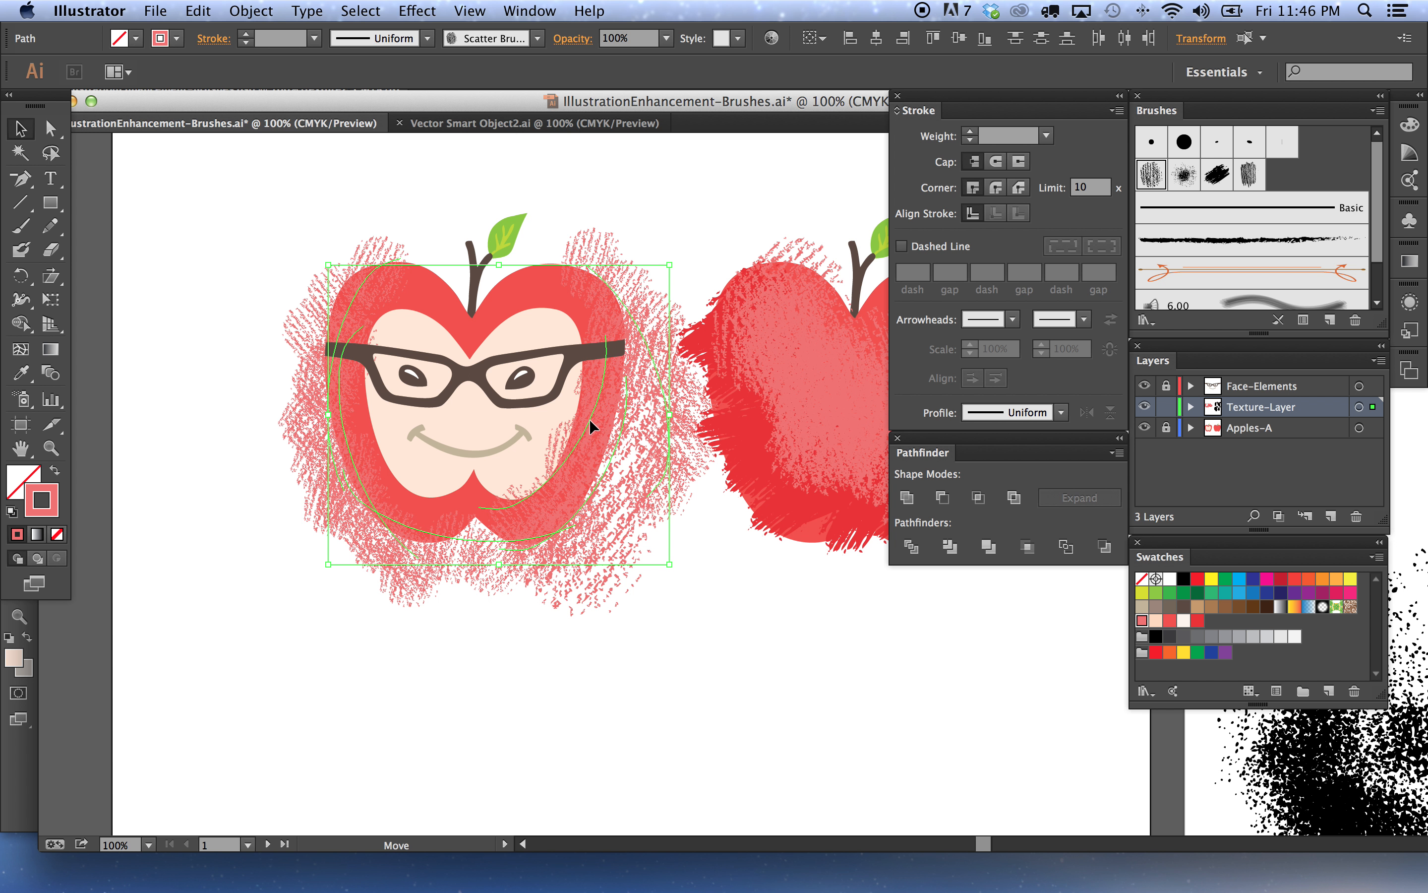
left_click(264, 7)
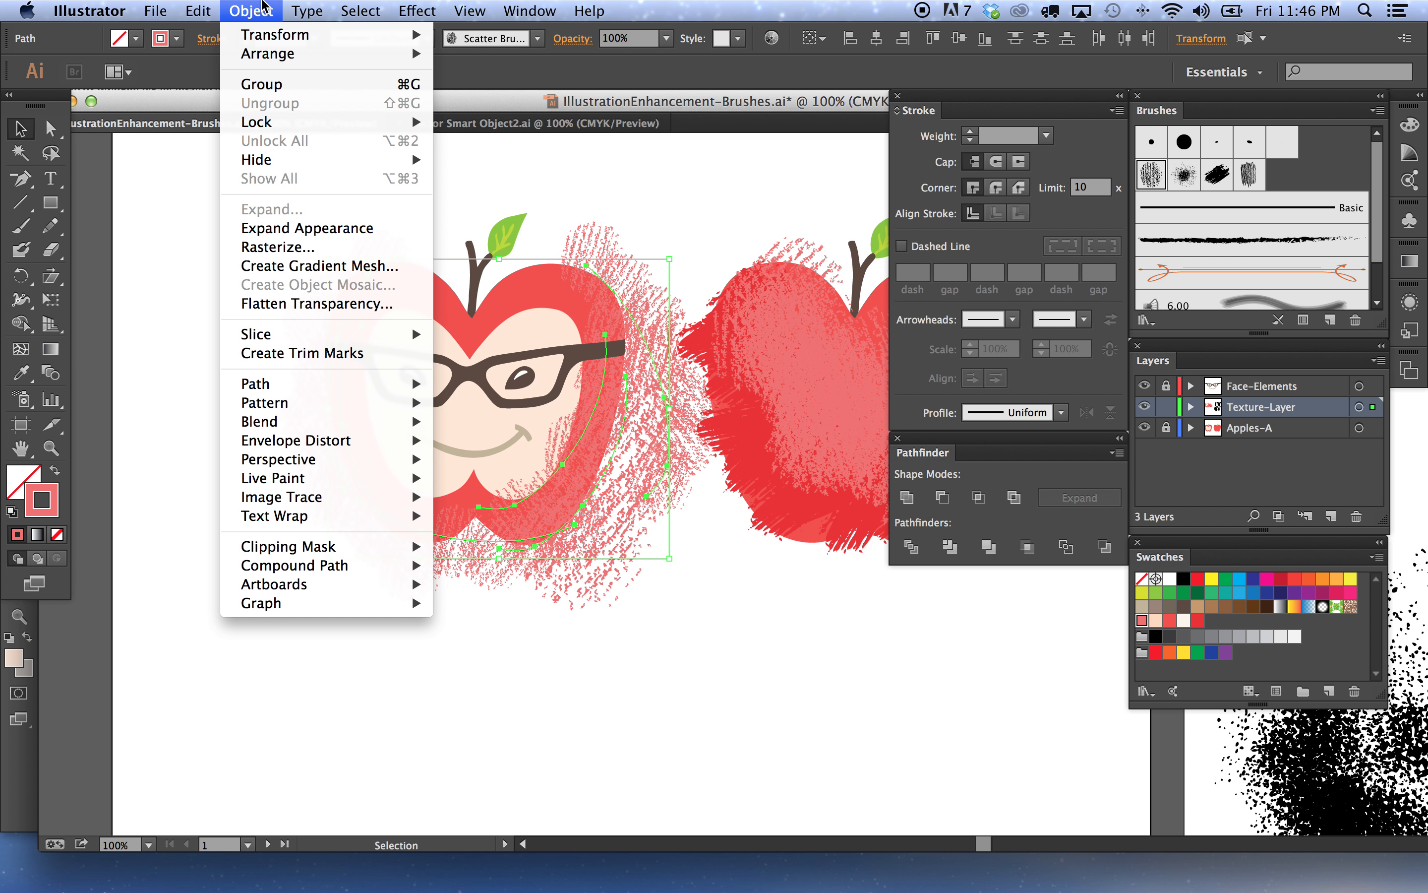
left_click(305, 229)
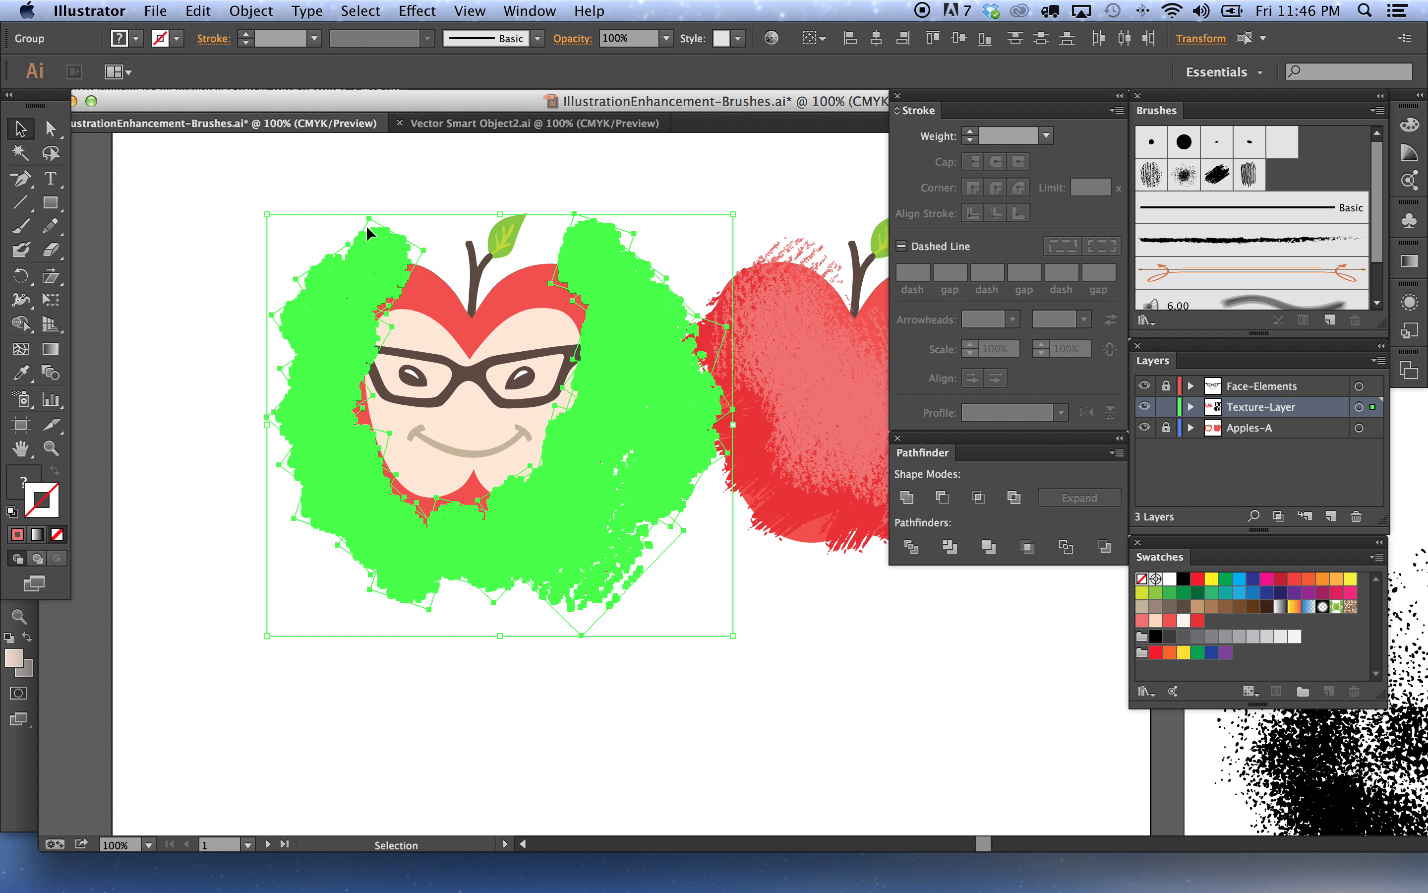
Ungroup the expanded stroke, select the pieces sharing the same fill colour, and delete the unwanted ones
left_click(432, 237)
left_click(411, 261)
key("super+shift+g")
left_click(436, 242)
left_click(418, 255)
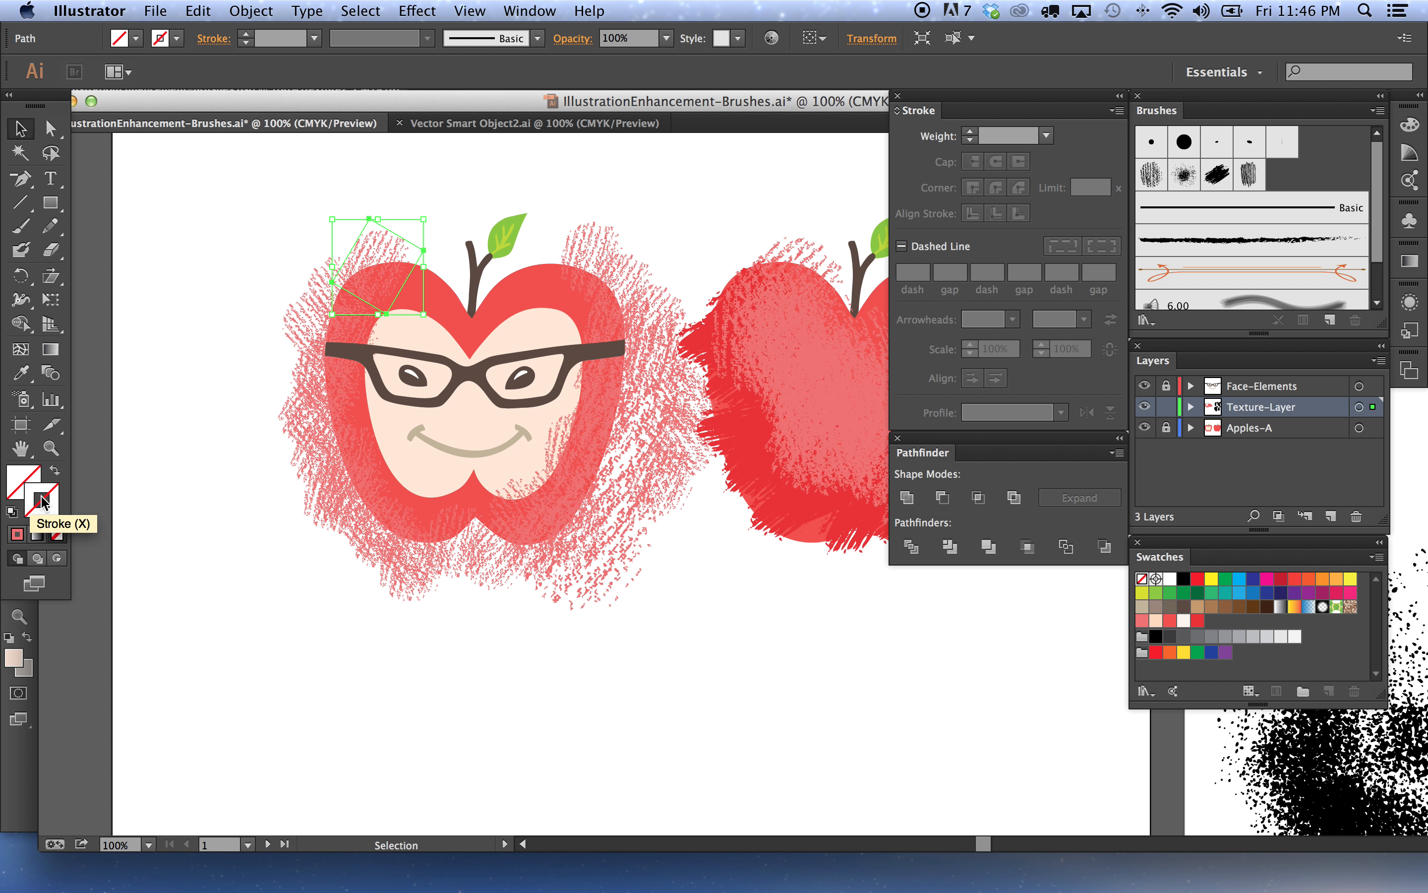
left_click(357, 10)
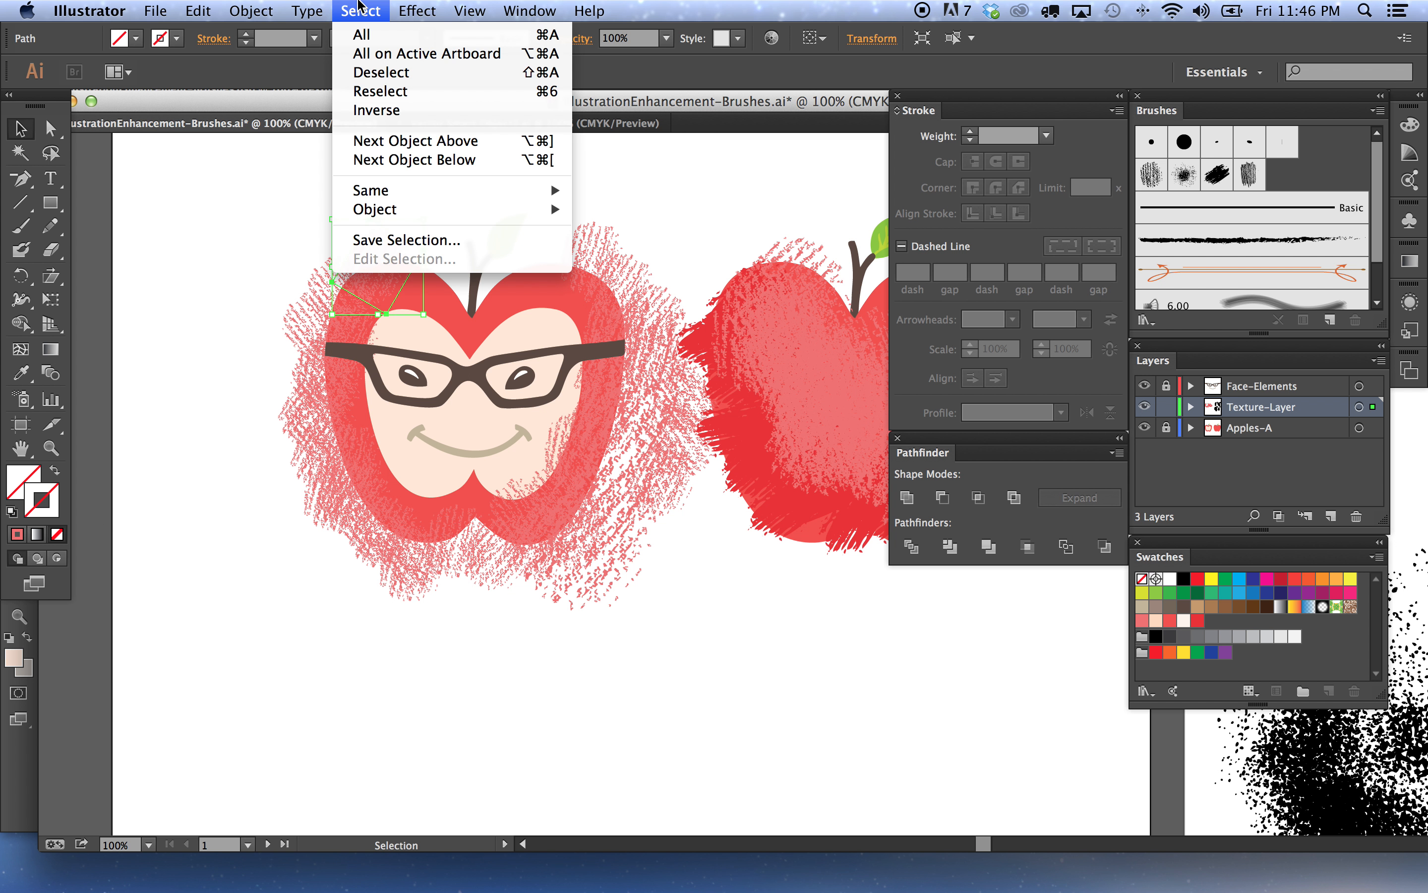
mouse_move(405, 190)
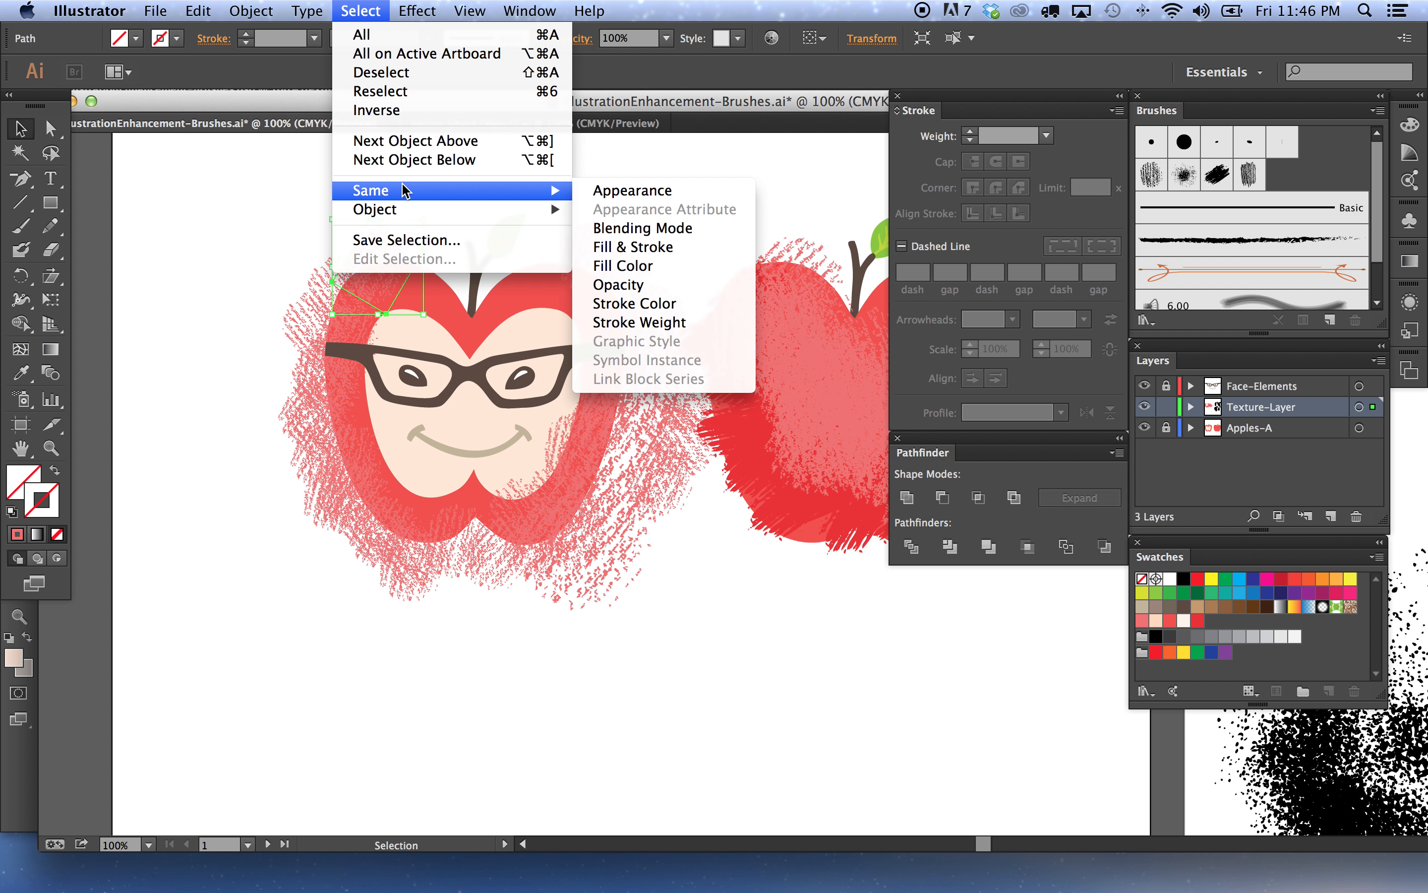
left_click(621, 268)
left_click_drag(745, 232, 854, 494)
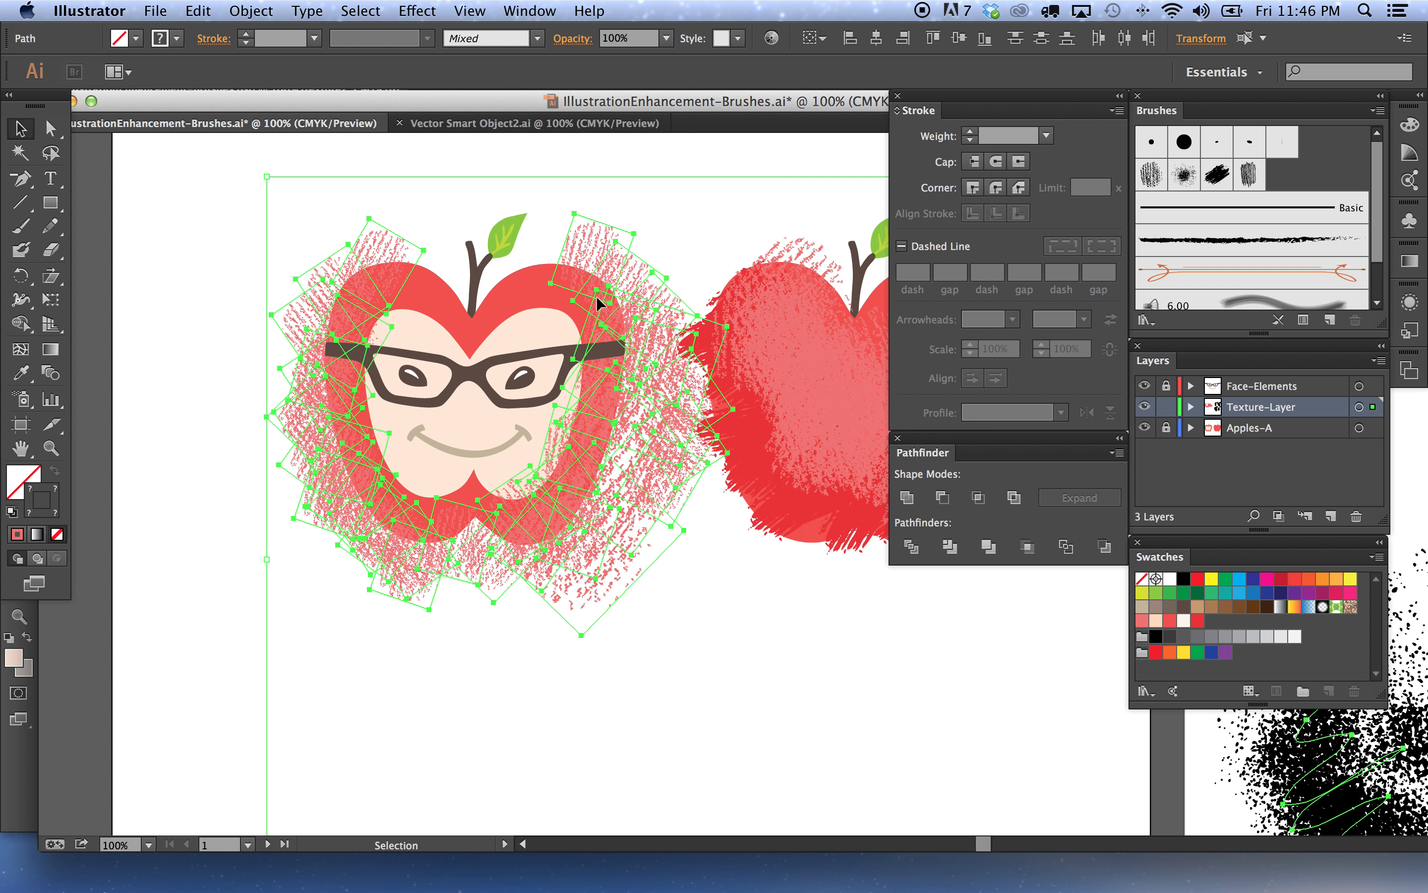
key("Delete")
Select all the expanded texture pieces around the left apple to examine their fill
left_click_drag(279, 214, 683, 630)
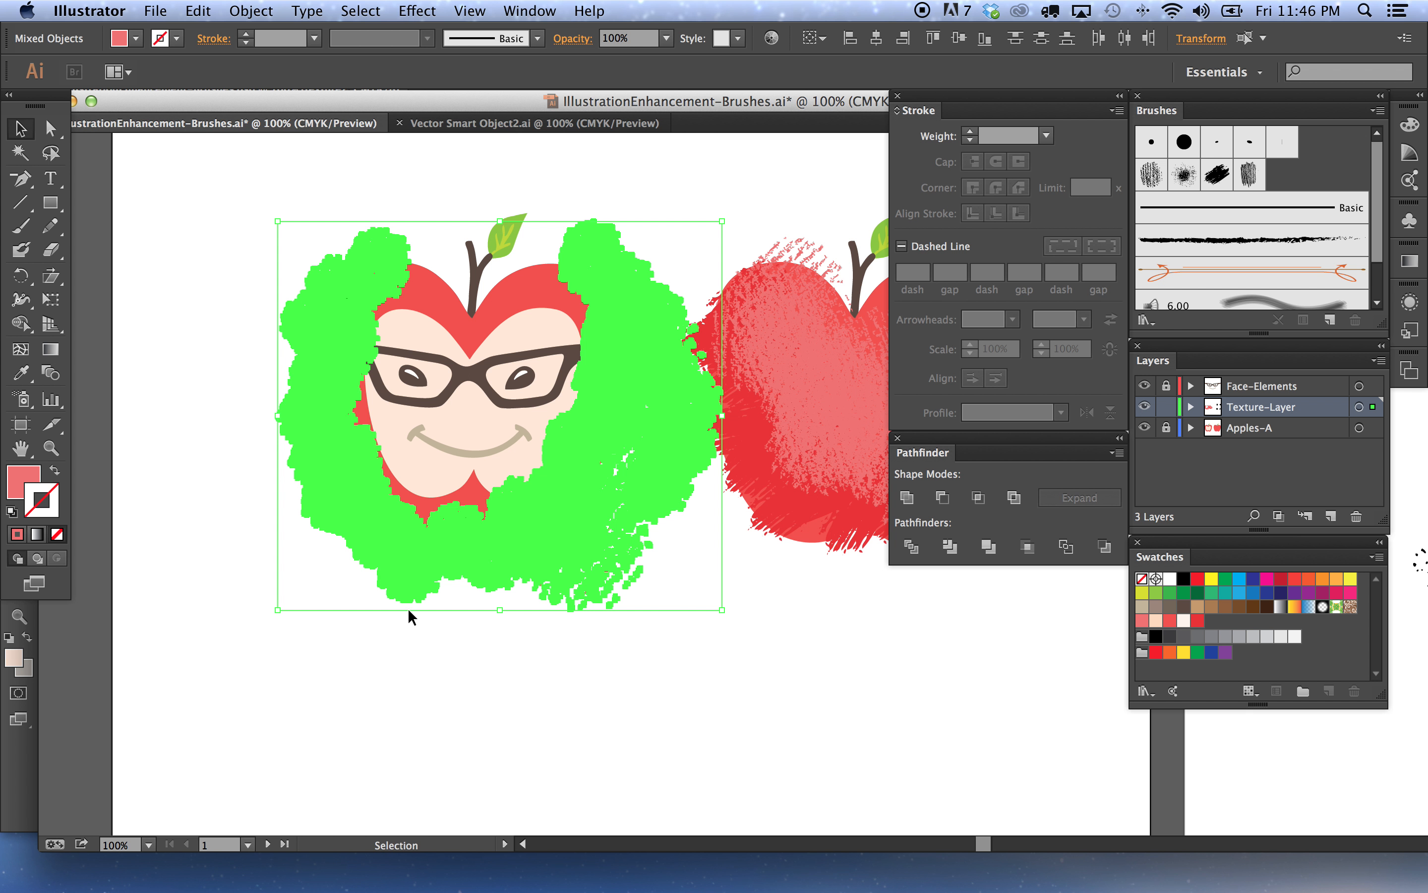
left_click(22, 484)
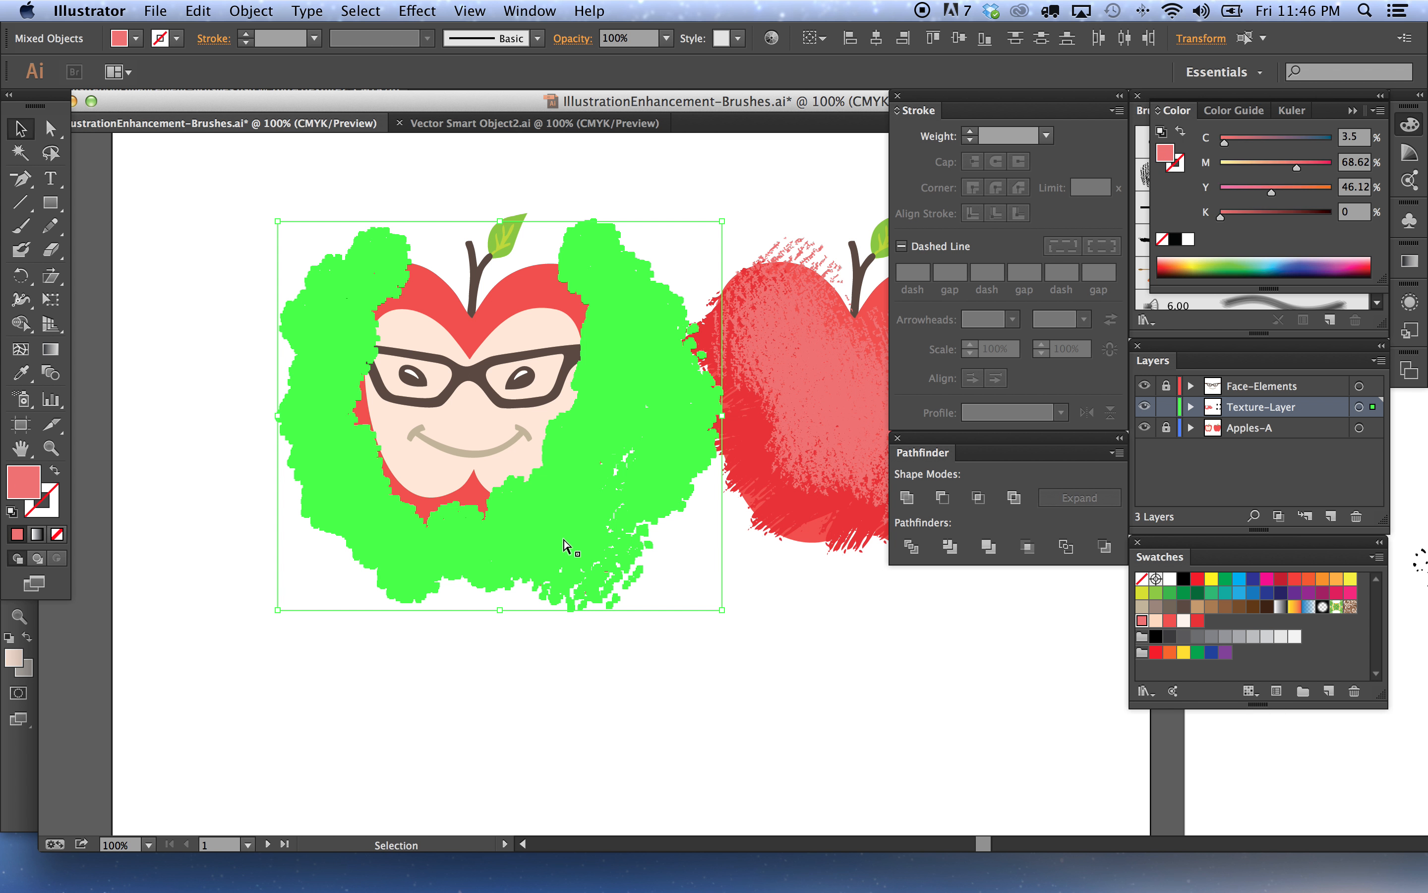
left_click(702, 217)
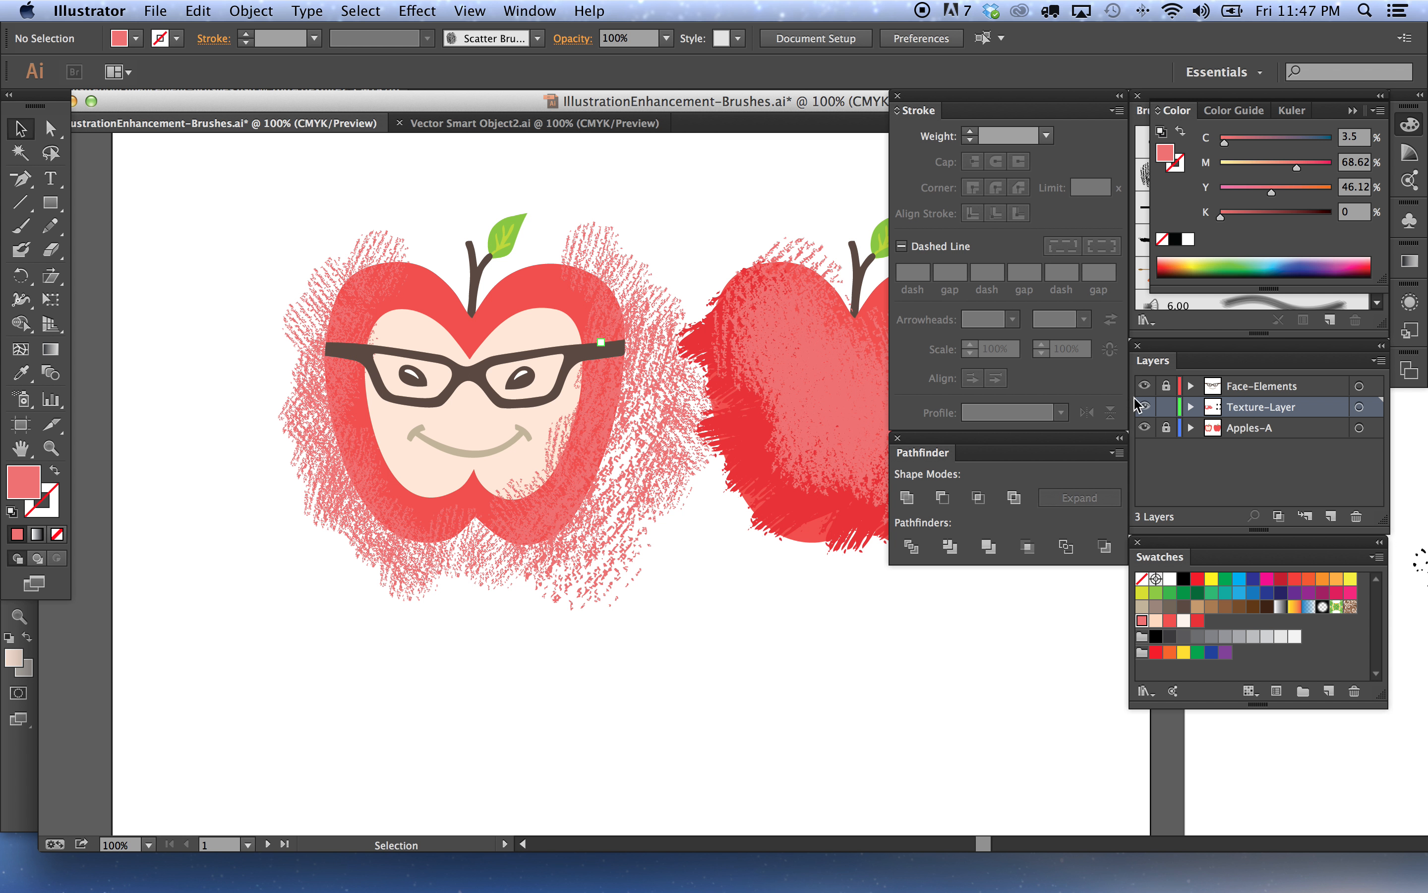
Unlock the Apples-A layer to inspect the left apple's shape, then lock it again
left_click(1167, 428)
left_click(606, 293)
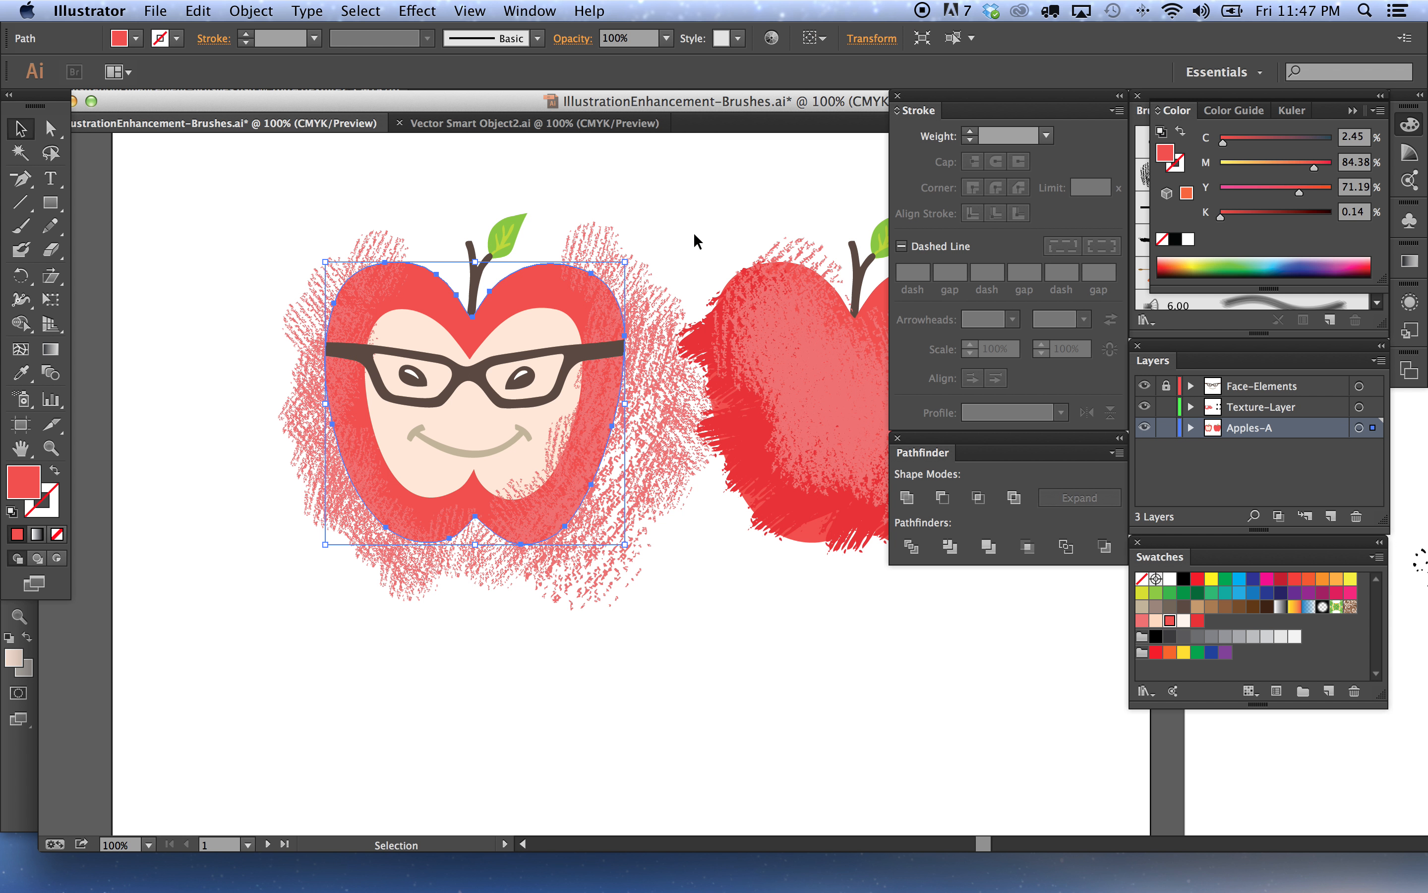
left_click(687, 260)
left_click(1167, 428)
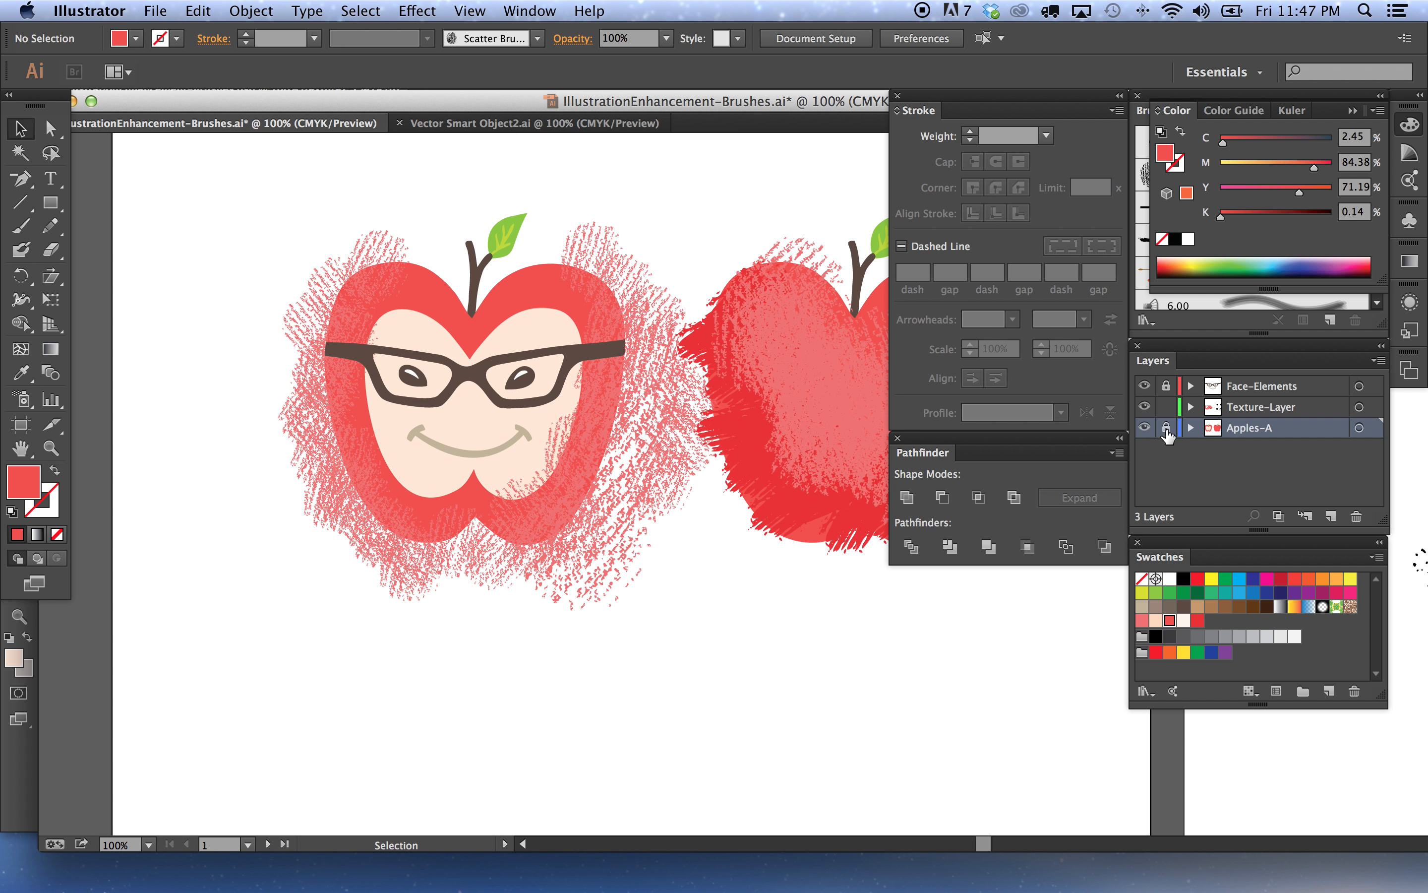
On Texture-Layer, select the apple-shaped path and remove its fill
left_click(1251, 406)
key("a")
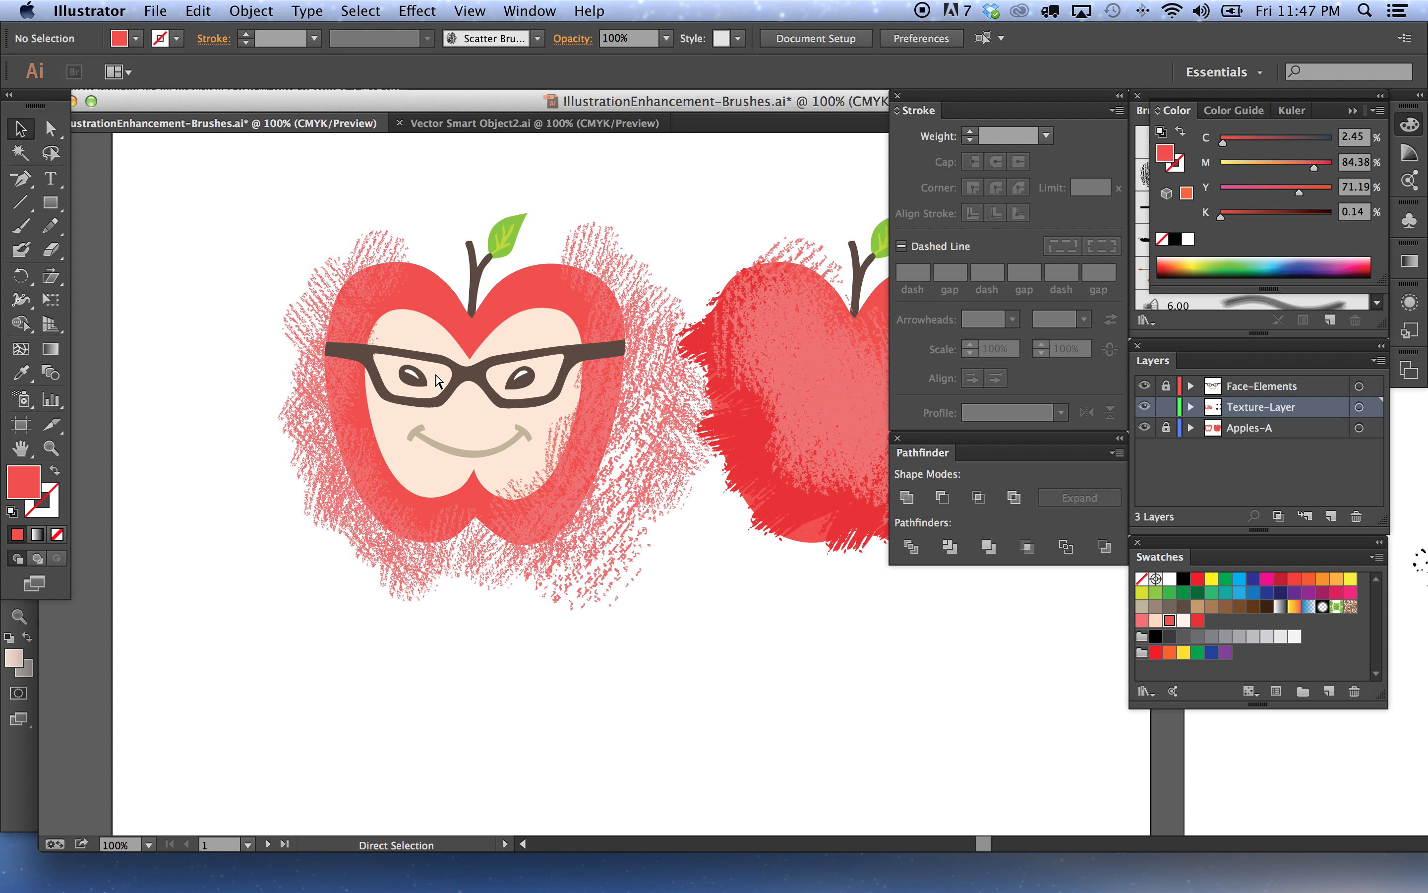
key("v")
left_click(376, 369)
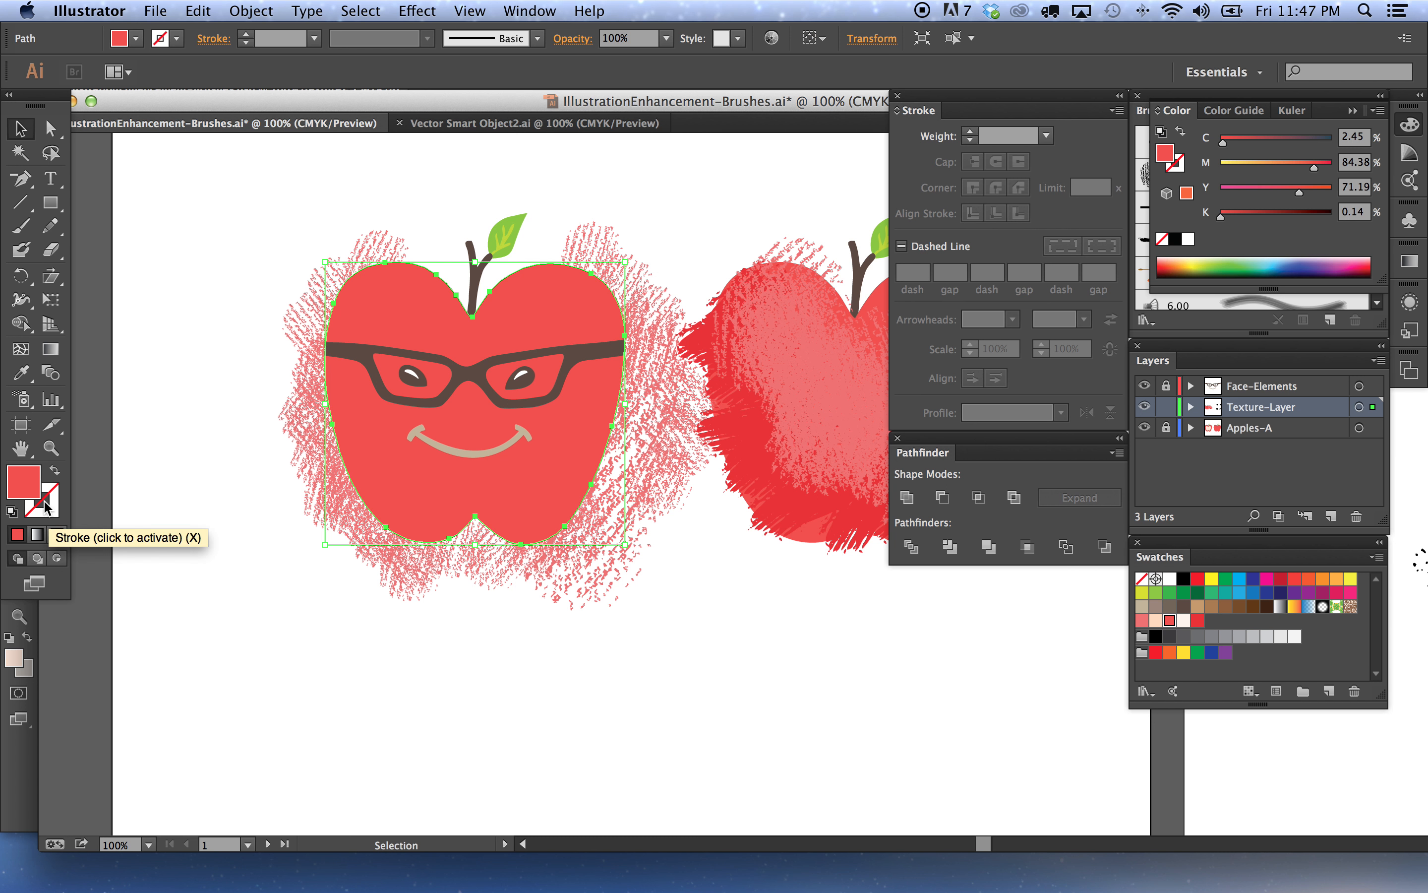
left_click_drag(46, 505, 25, 480)
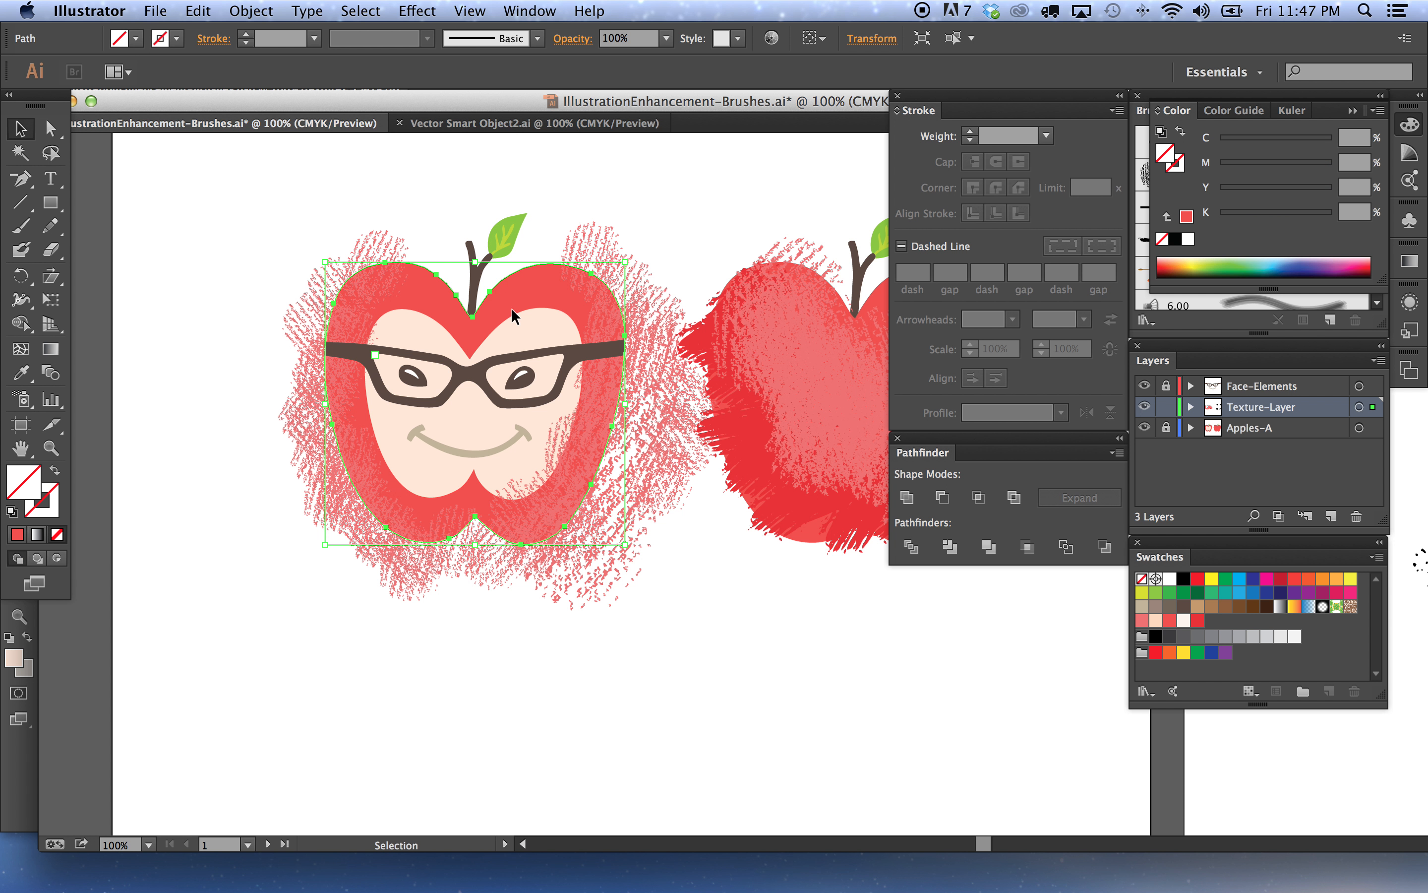
Clip the texture with the apple outline by making a clipping mask, then switch back to Photoshop
left_click(371, 239, "shift")
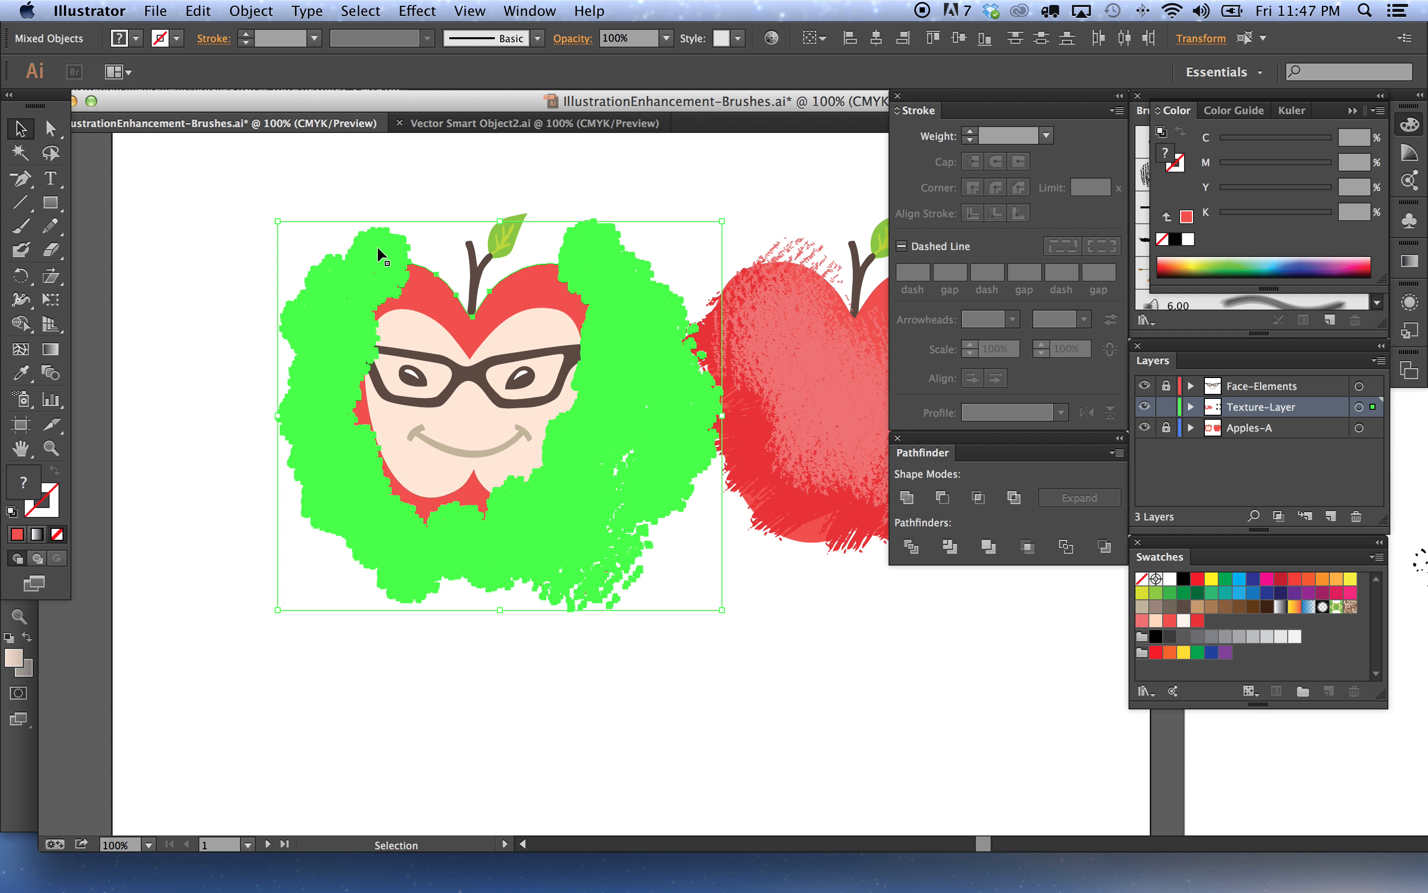
left_click(254, 6)
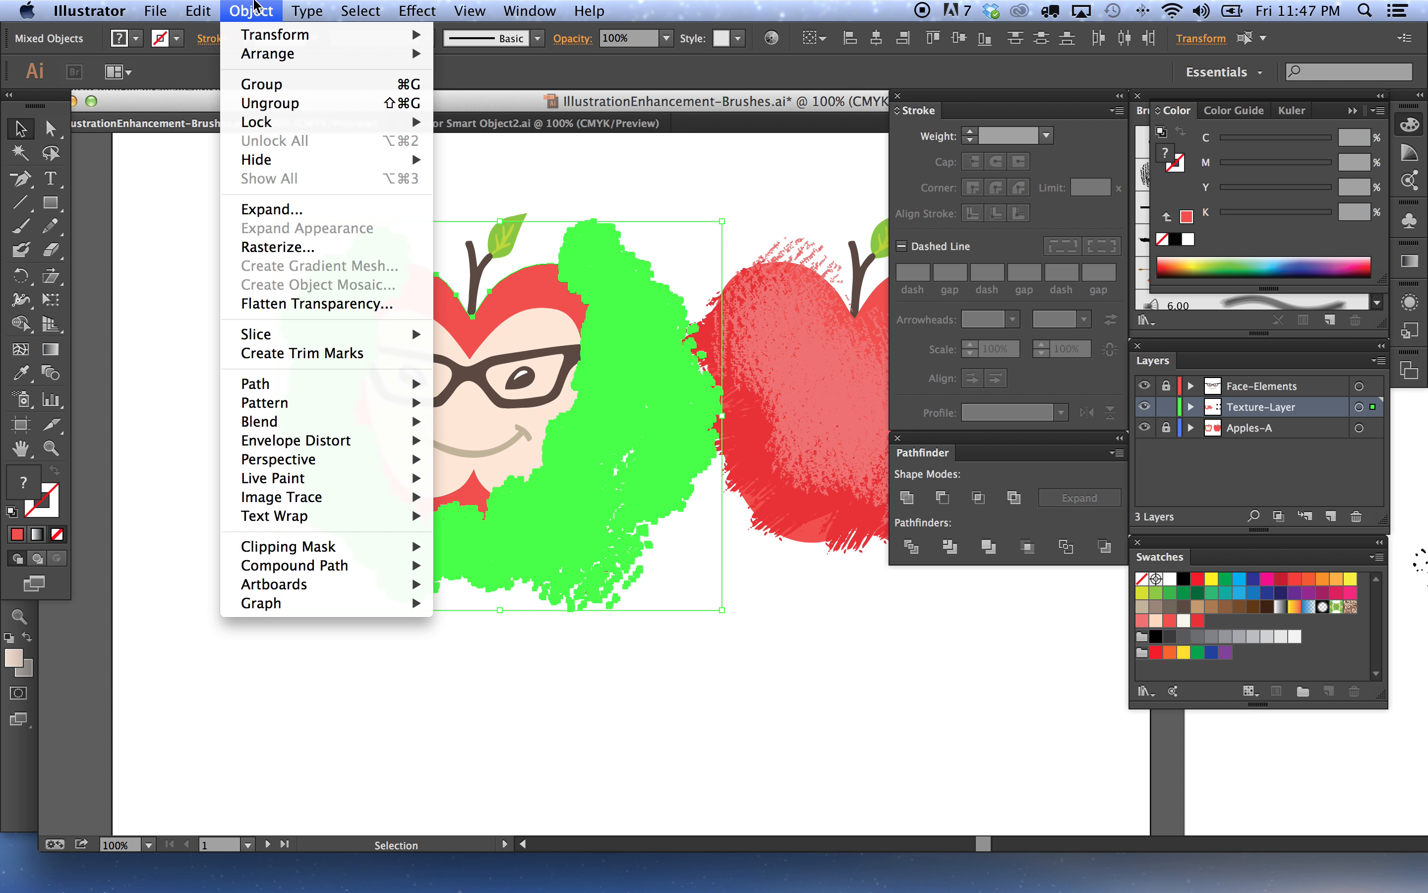
mouse_move(378, 546)
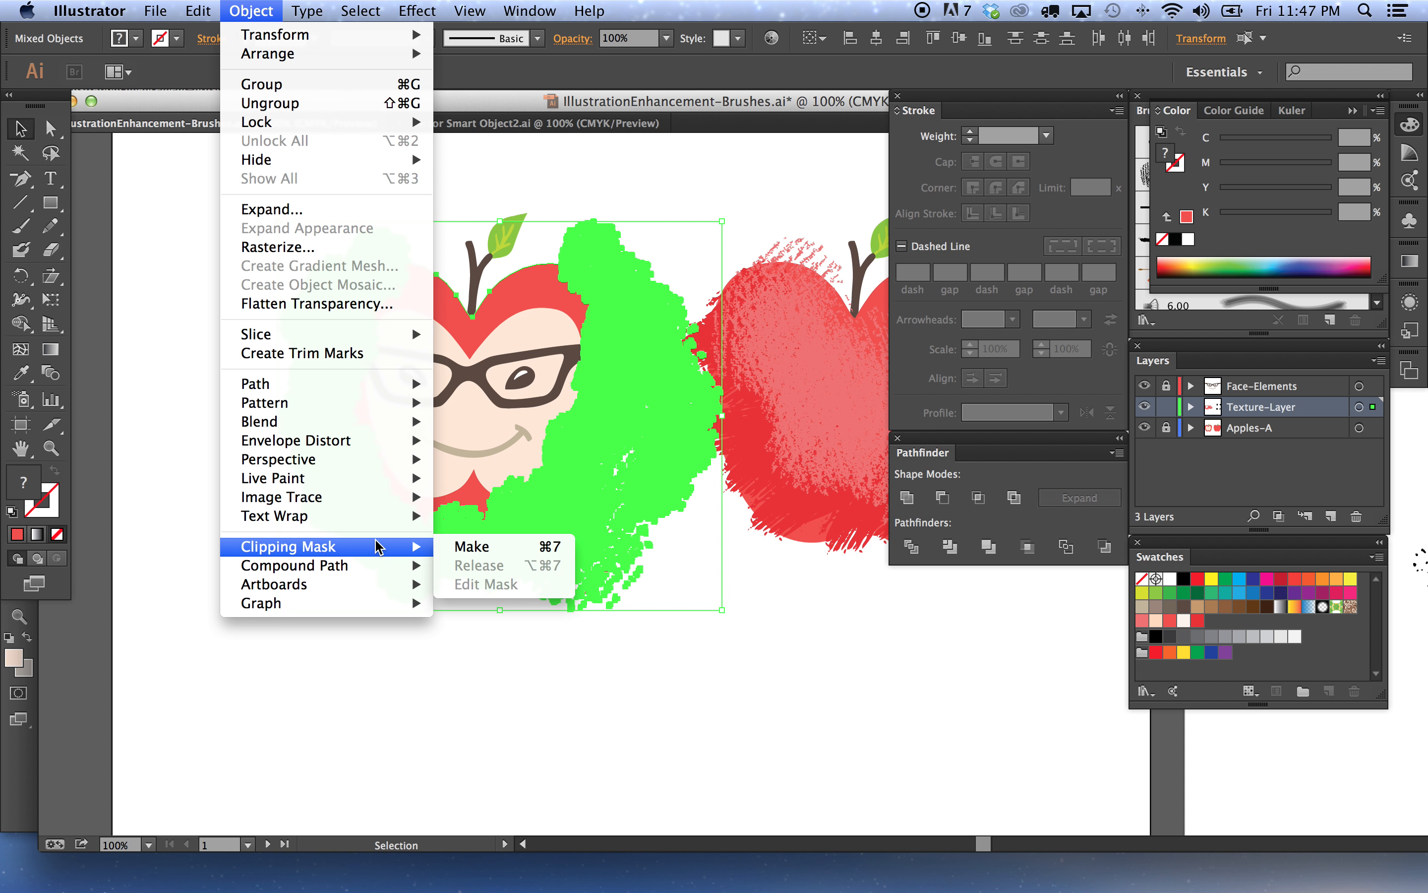
left_click(472, 546)
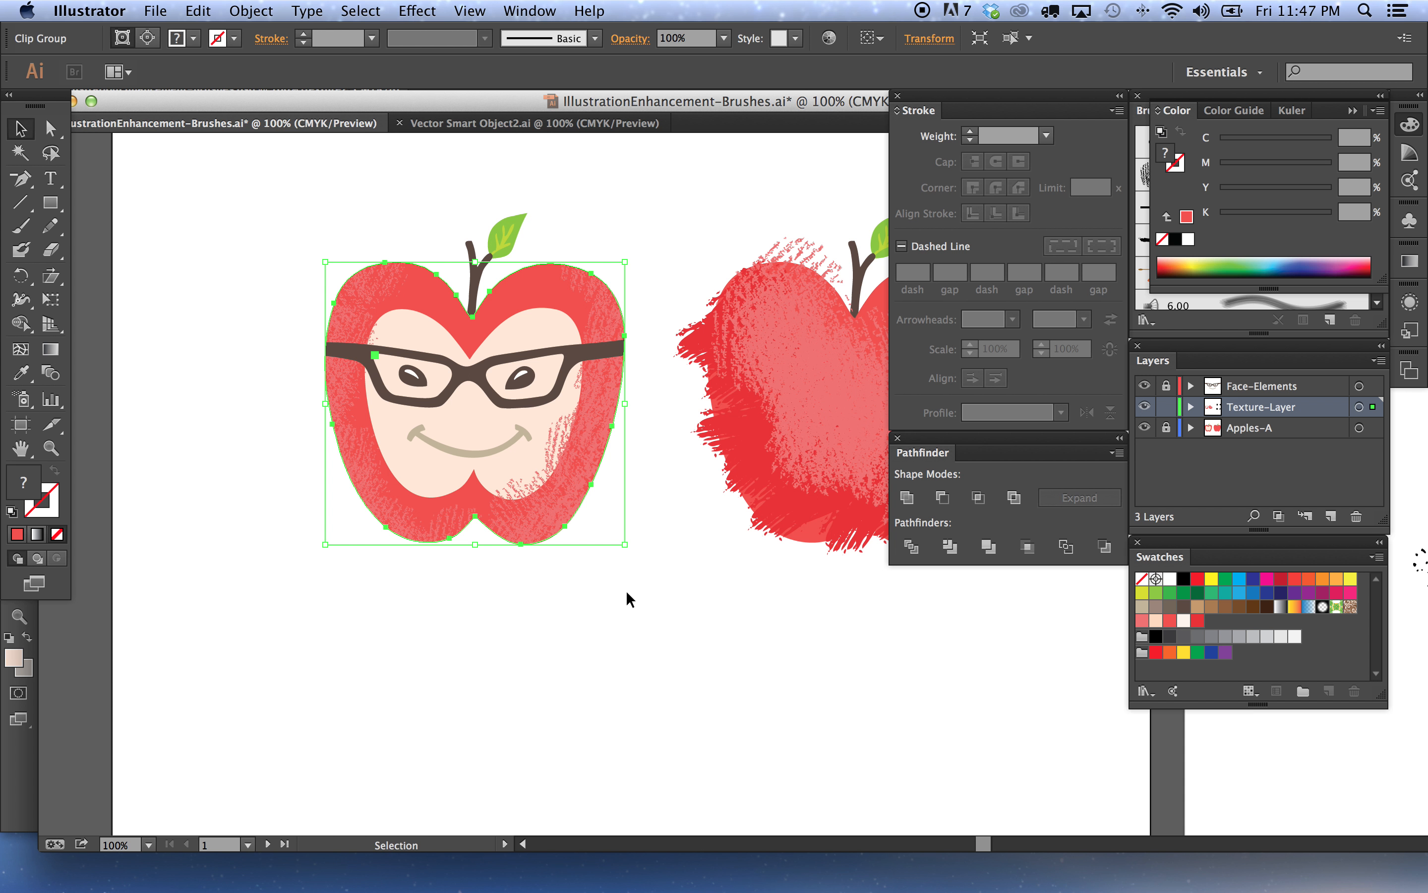
left_click(616, 633)
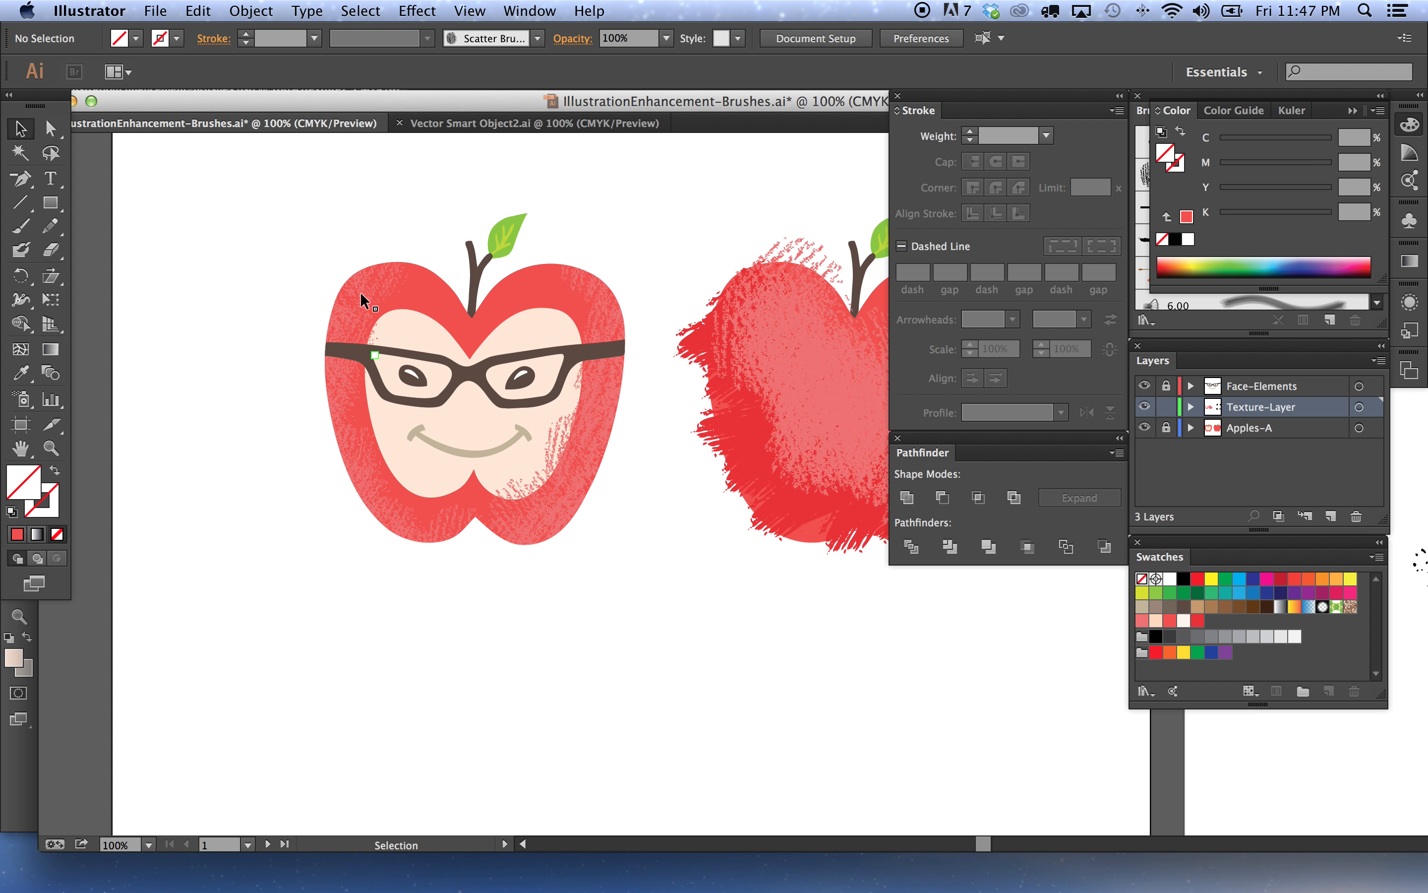
left_click(438, 850)
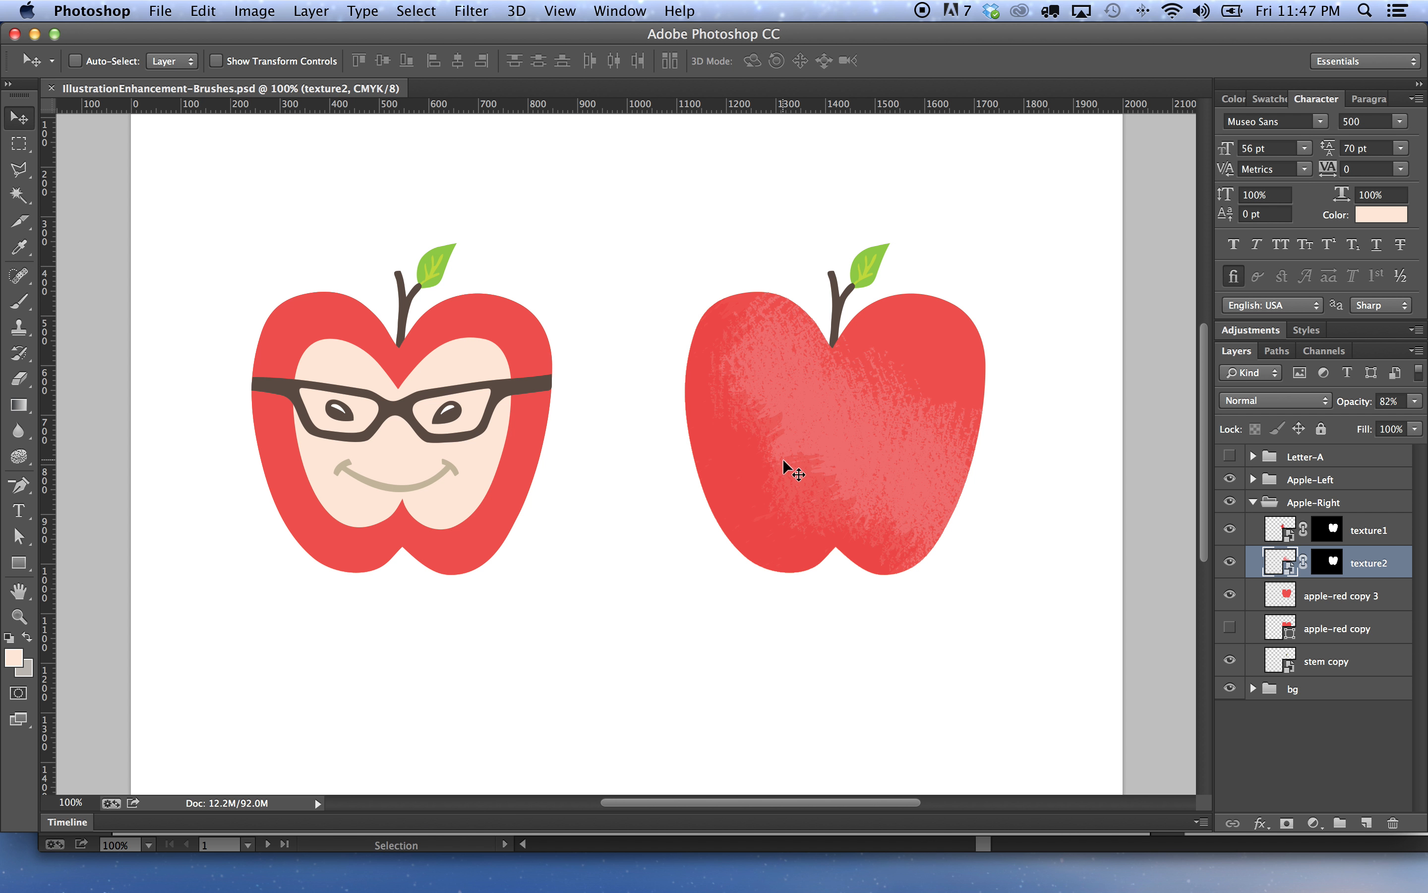